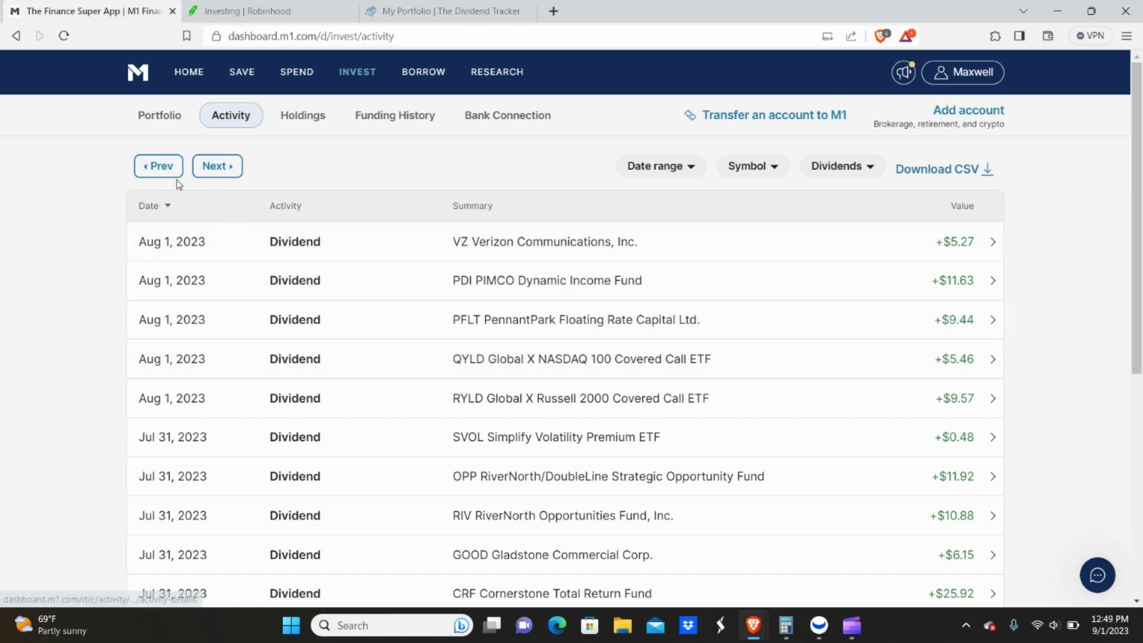
- Open the newest M1 dividend page and scroll through the Aug 31, 2023 payouts, e.g. ACP +$13.43
{"action": "left_click", "coordinate": [160, 168]}
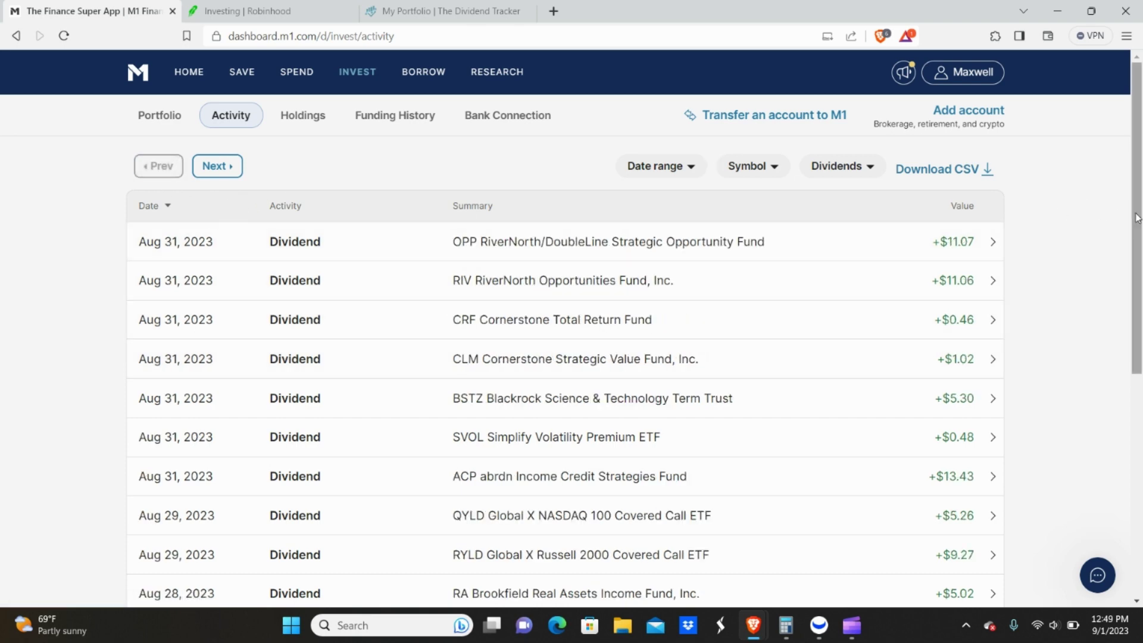
{"action": "left_click_drag", "start_coordinate": [1136, 220], "coordinate": [1131, 452]}
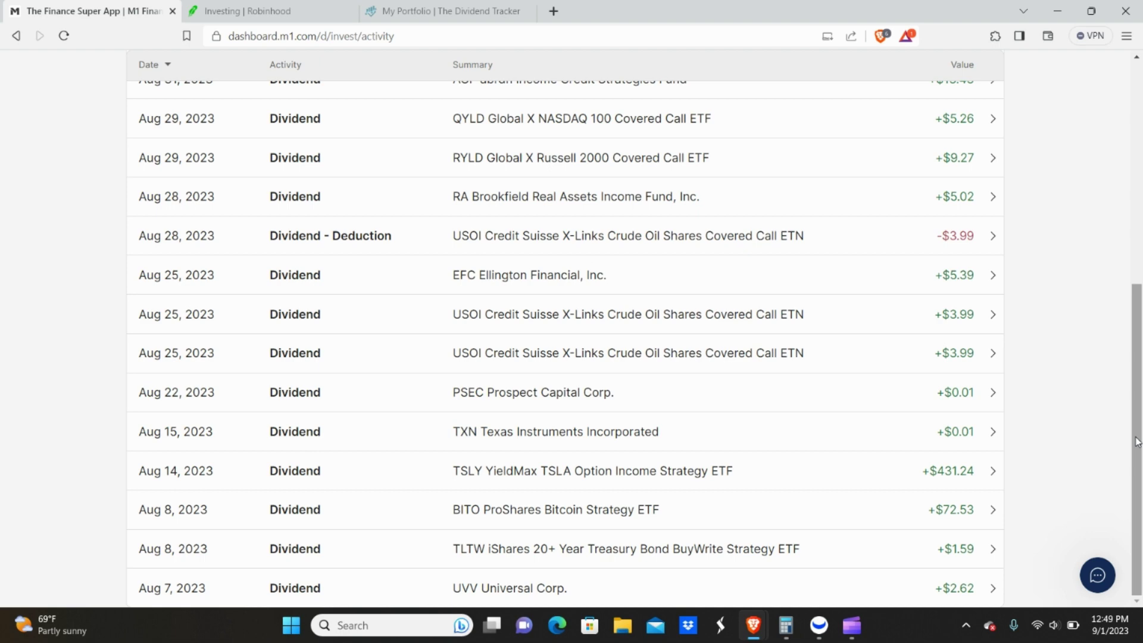
{"action": "left_click_drag", "start_coordinate": [1132, 424], "coordinate": [1132, 203]}
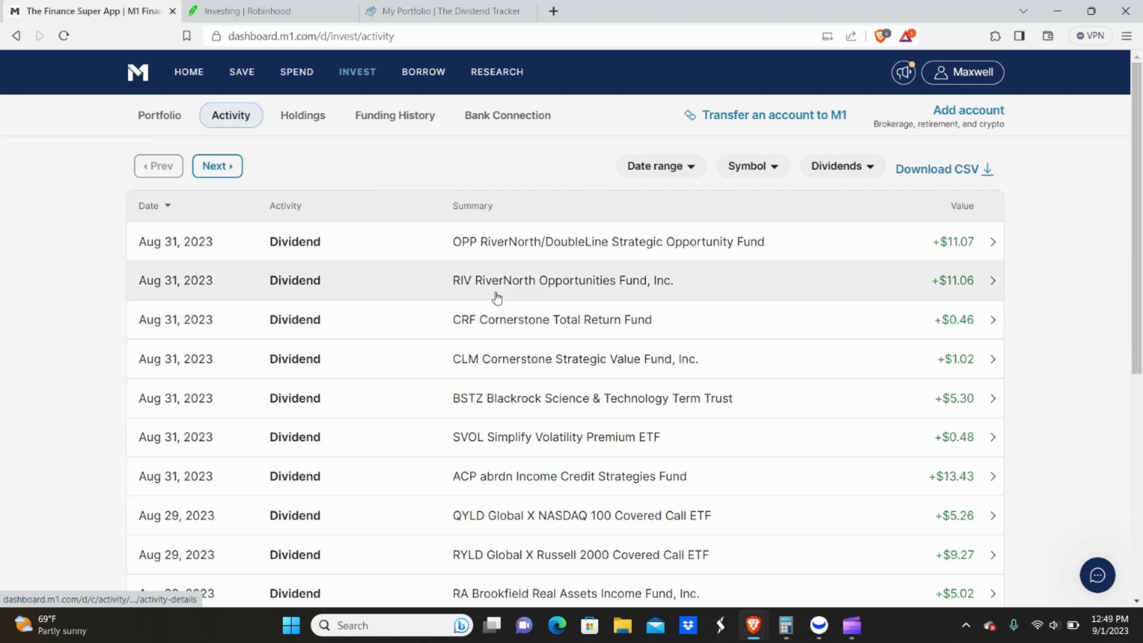
- Look over the Robinhood account overview, then bring up the Webull trading window
{"action": "left_click", "coordinate": [290, 7]}
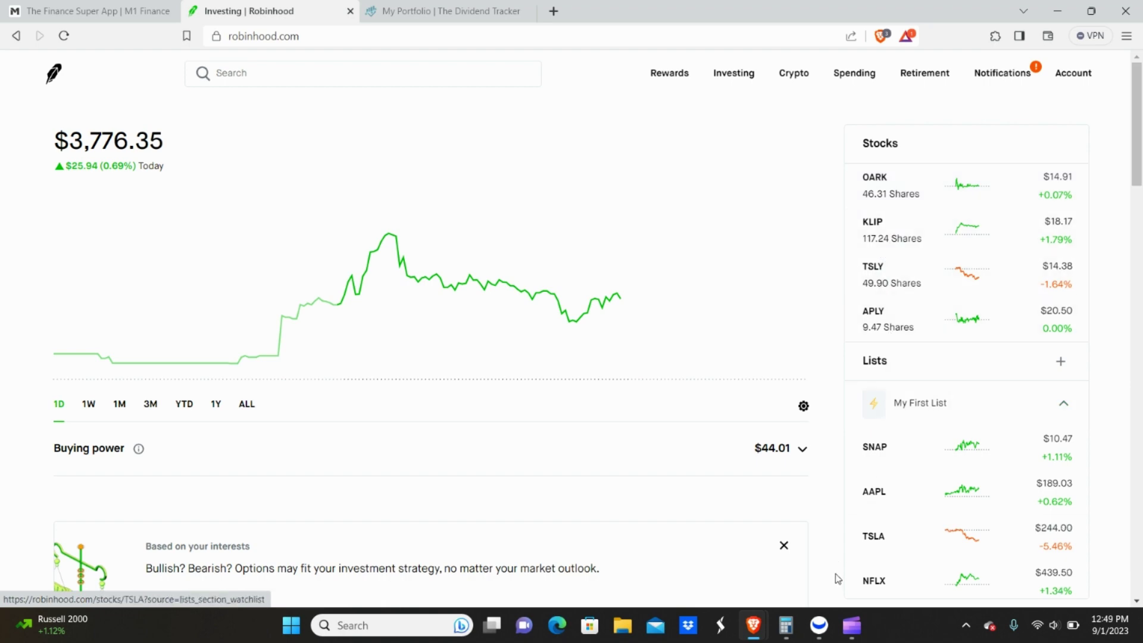
{"action": "left_click", "coordinate": [819, 634]}
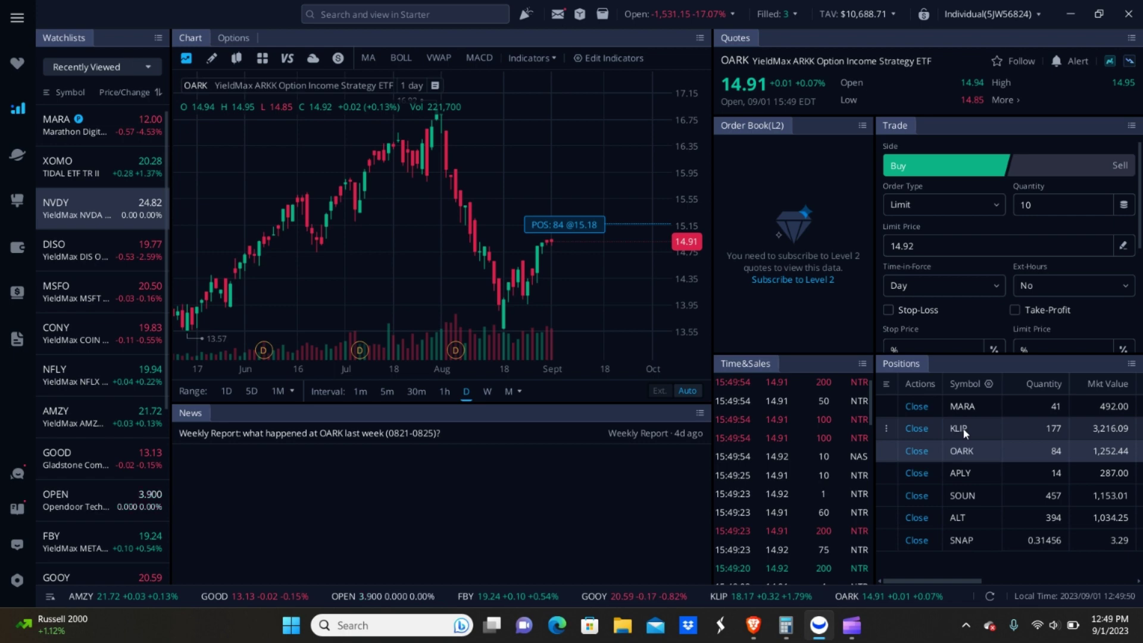
- In Webull's Account/P&L view, check dividends for the last 3 months ($364.43)
{"action": "left_click", "coordinate": [18, 247]}
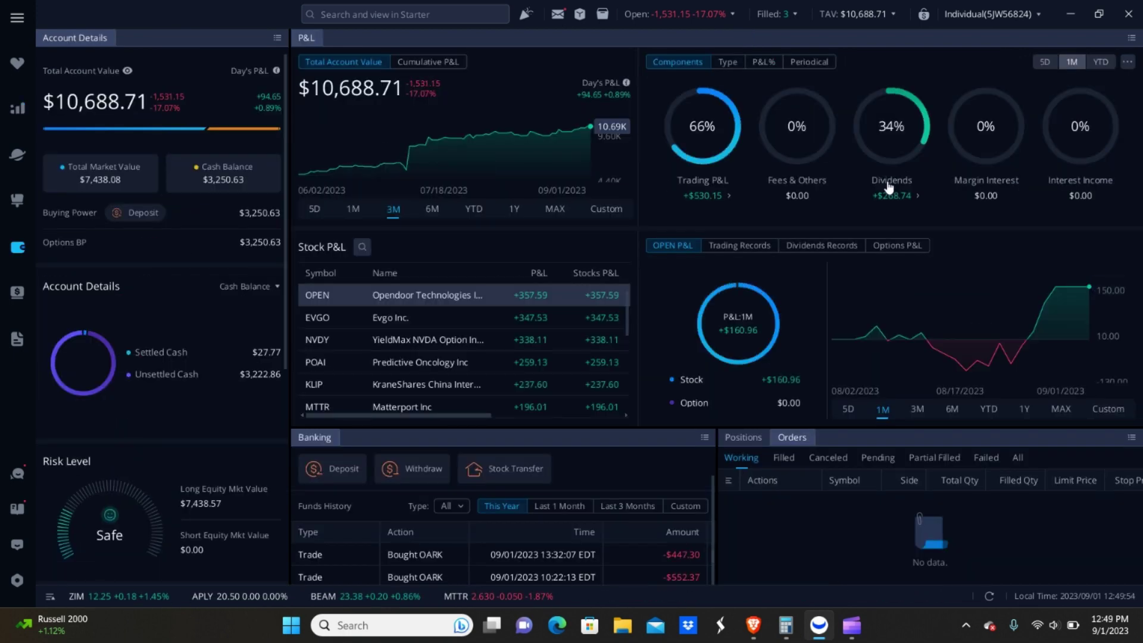
{"action": "left_click", "coordinate": [914, 200]}
{"action": "left_click", "coordinate": [801, 231]}
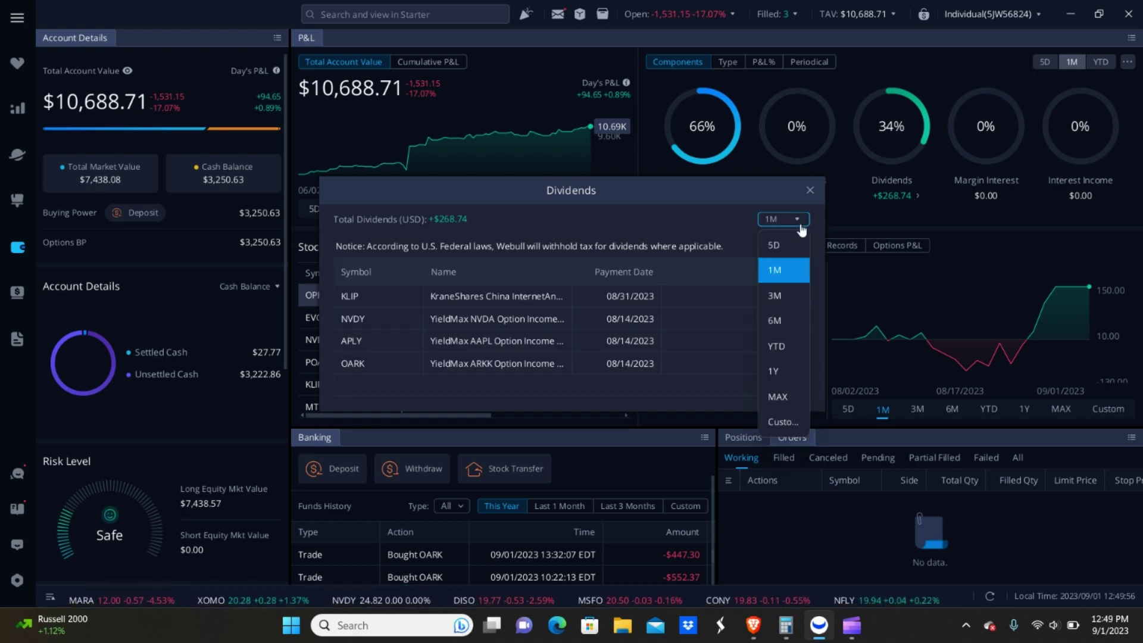
{"action": "left_click", "coordinate": [781, 298]}
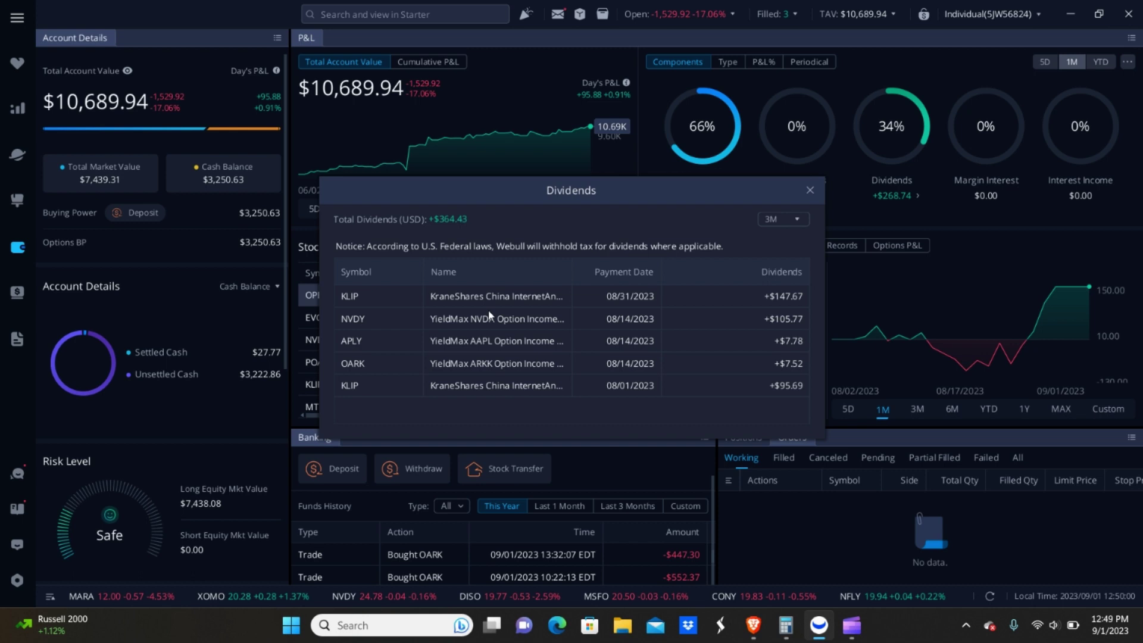
{"action": "left_click", "coordinate": [811, 190]}
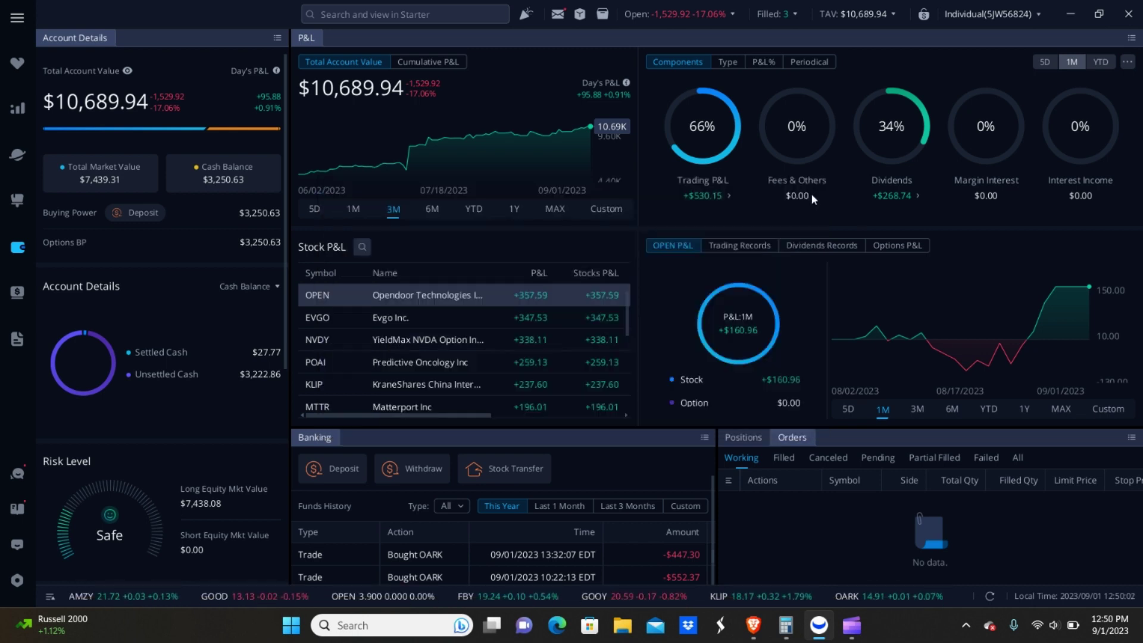
- Return to M1 Finance and load the older page of Aug 1 and Jul 31 dividends
{"action": "mouse_move", "coordinate": [753, 625]}
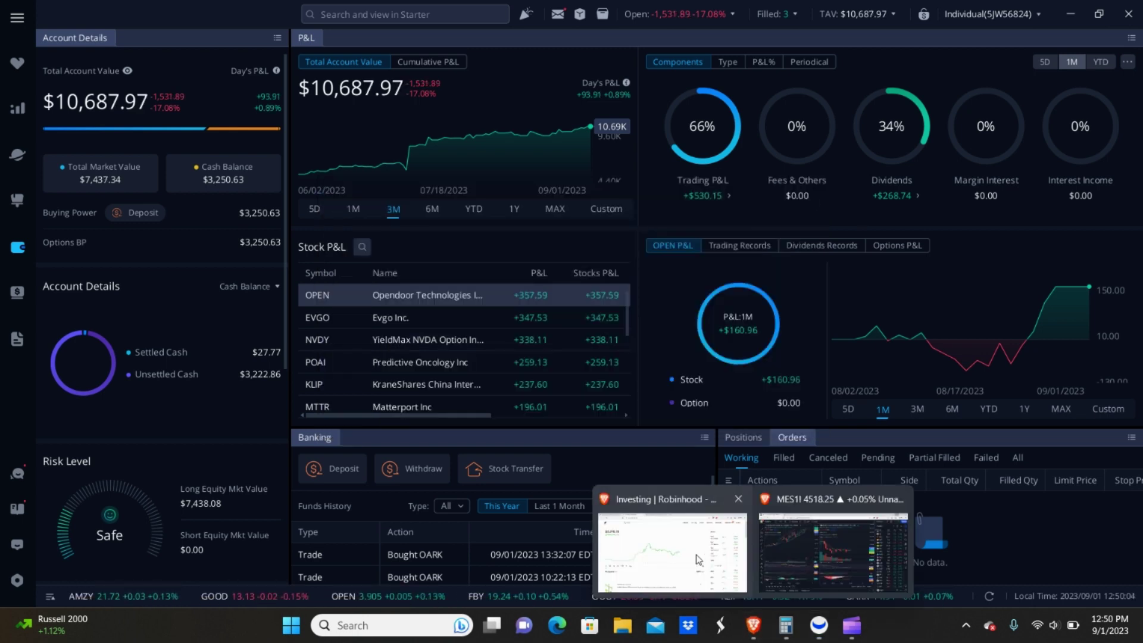
{"action": "left_click", "coordinate": [698, 560]}
{"action": "left_click", "coordinate": [89, 6]}
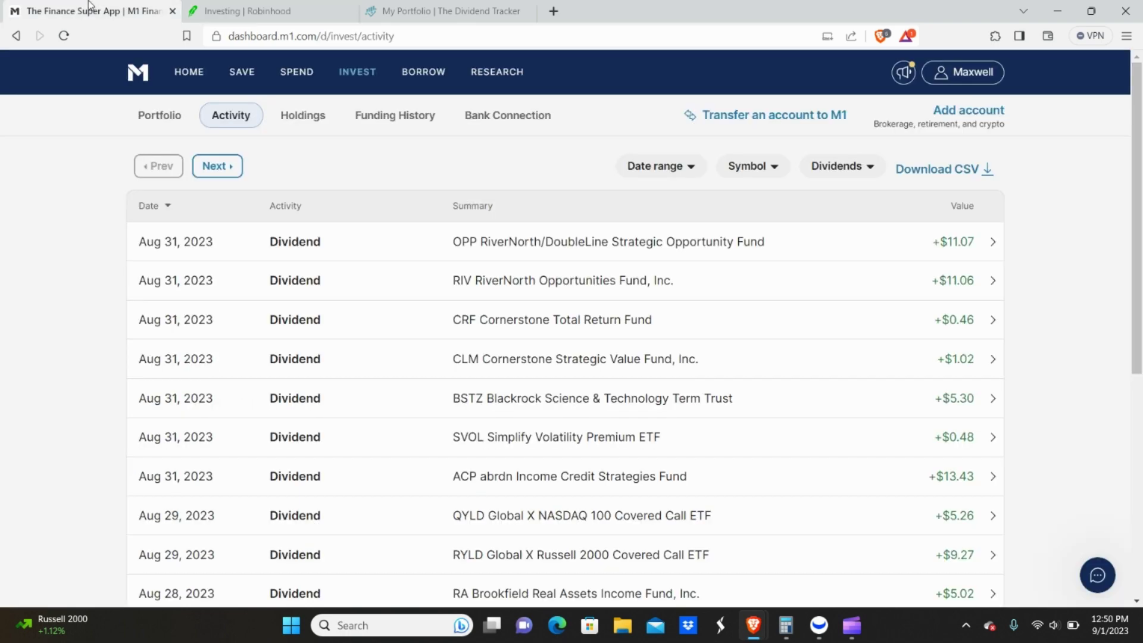
{"action": "left_click", "coordinate": [202, 173]}
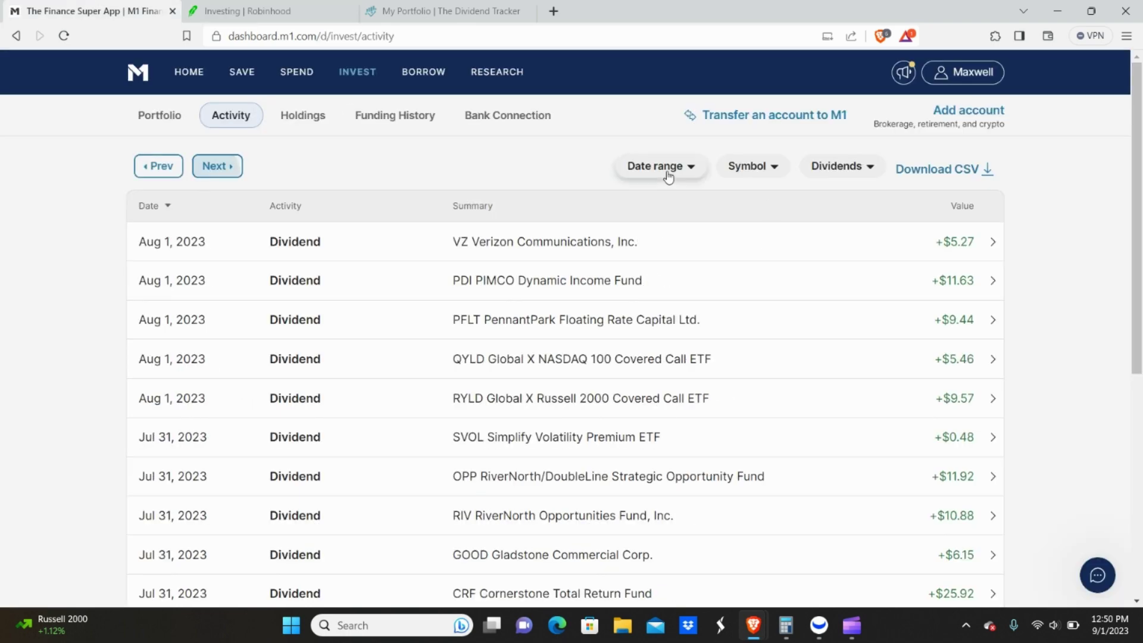
- Place Calculator over the activity list and add 9.57 + 5.46 for 15.03
{"action": "mouse_move", "coordinate": [787, 626]}
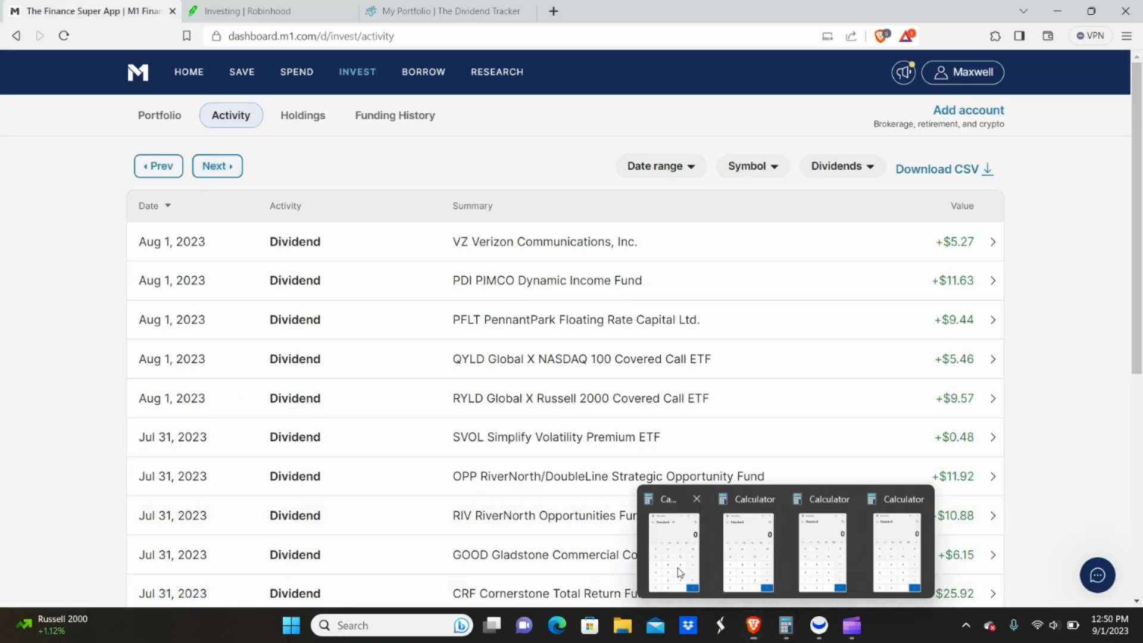
{"action": "left_click", "coordinate": [673, 554]}
{"action": "left_click_drag", "start_coordinate": [346, 138], "coordinate": [666, 175]}
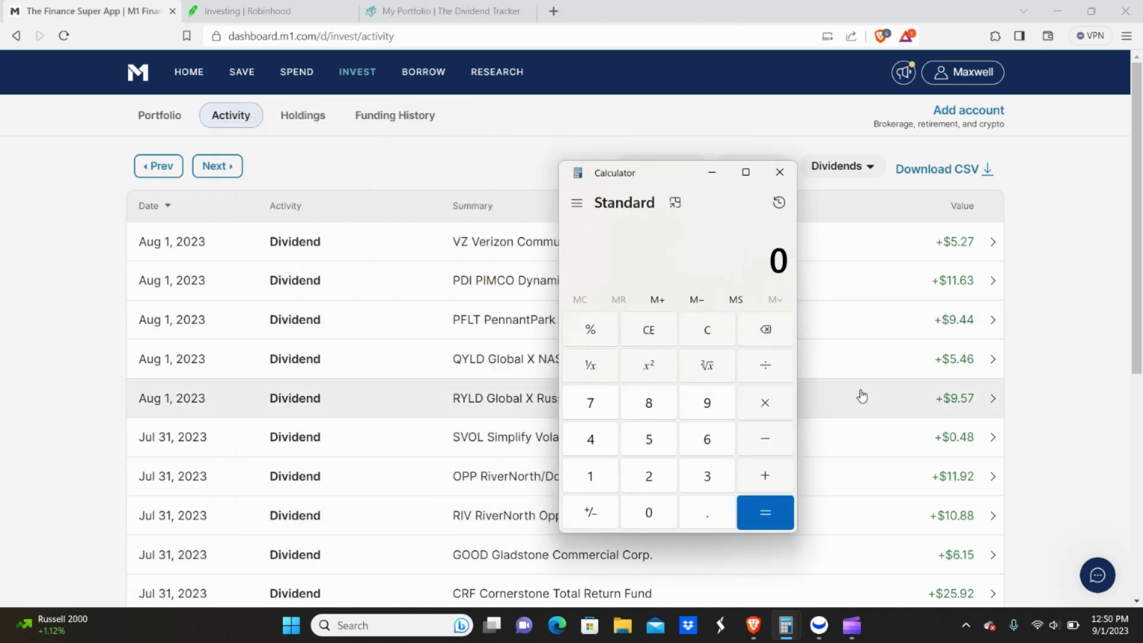
{"action": "left_click", "coordinate": [705, 407]}
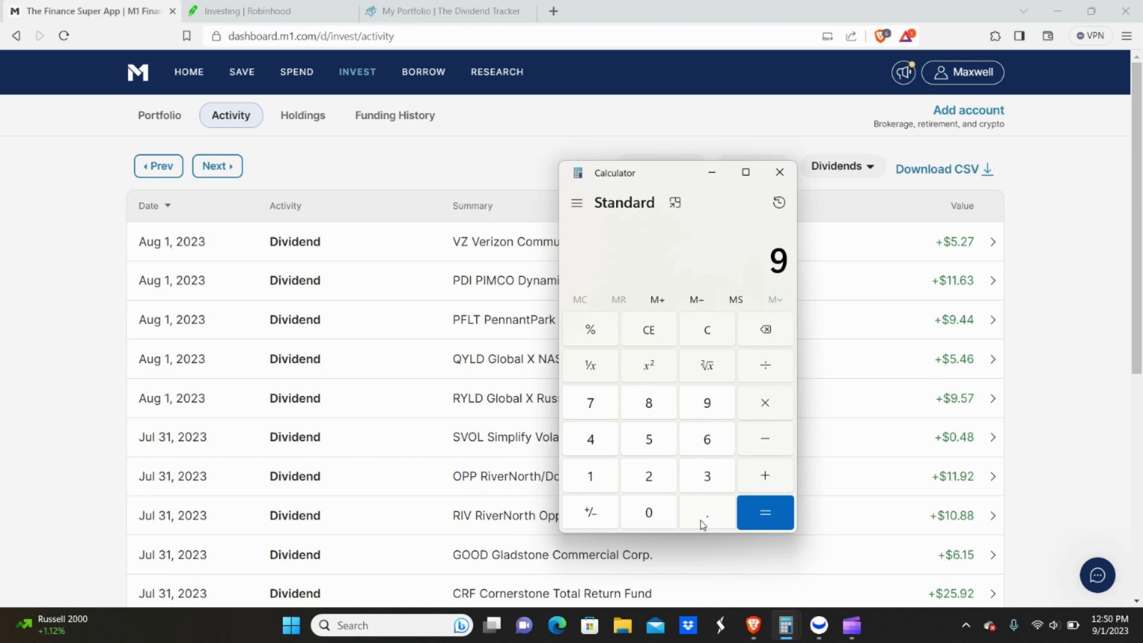
{"action": "left_click", "coordinate": [703, 525]}
{"action": "left_click", "coordinate": [651, 453]}
{"action": "left_click", "coordinate": [593, 410]}
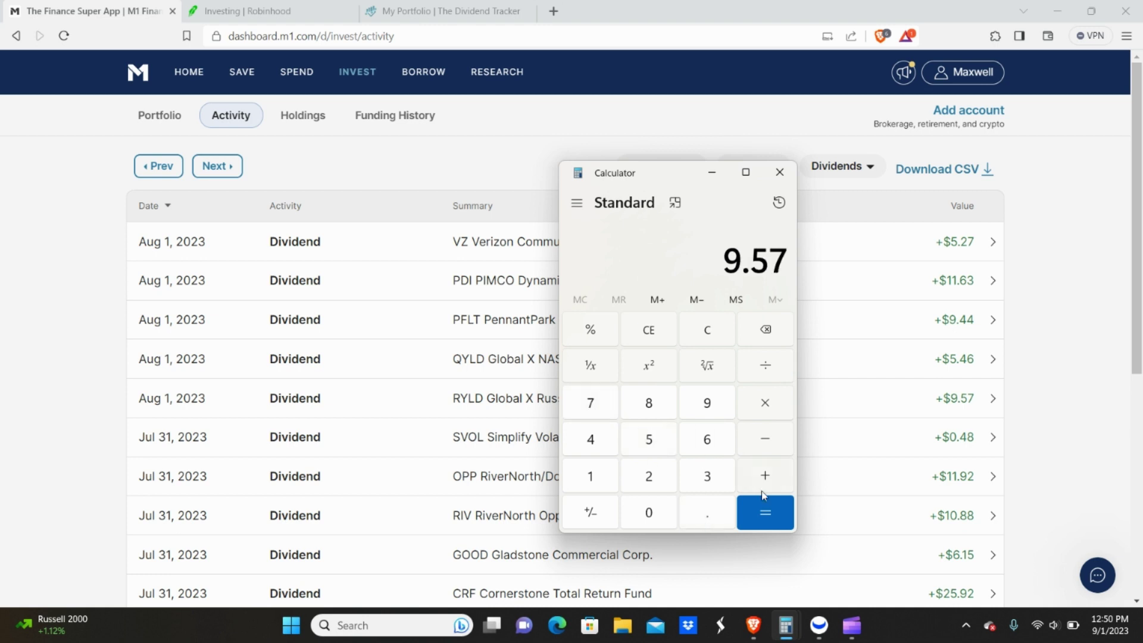
{"action": "left_click", "coordinate": [668, 439]}
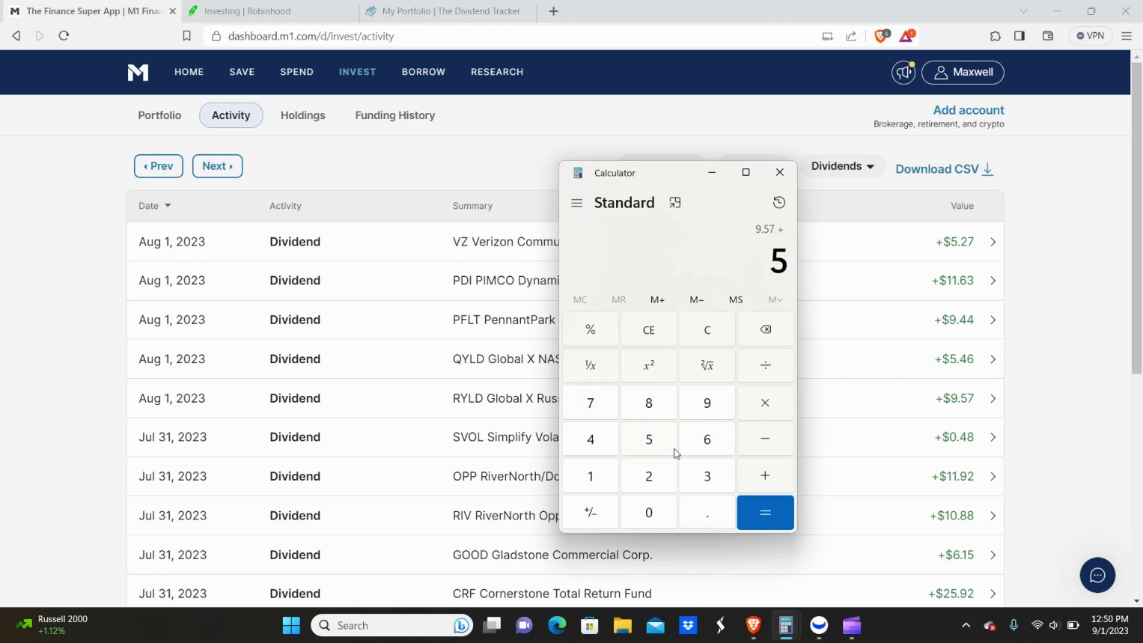
{"action": "left_click", "coordinate": [704, 515]}
{"action": "left_click", "coordinate": [593, 443]}
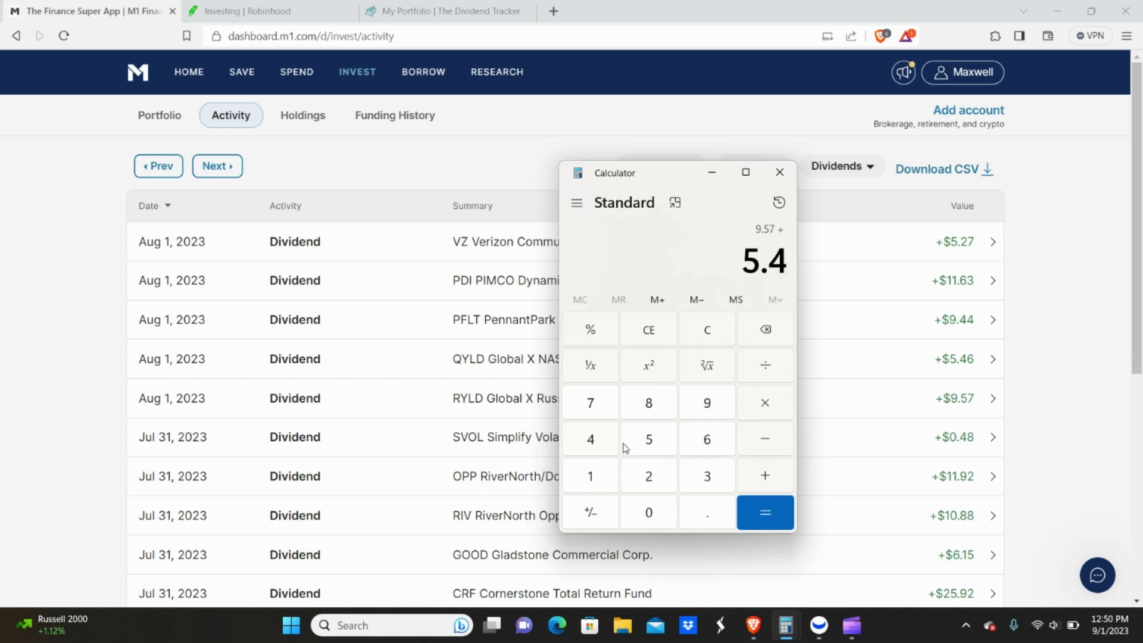
{"action": "left_click", "coordinate": [717, 449]}
{"action": "left_click", "coordinate": [762, 477]}
- Add the 9.44 and 11.63 dividends, bringing the running total to 36.1
{"action": "left_click", "coordinate": [709, 405]}
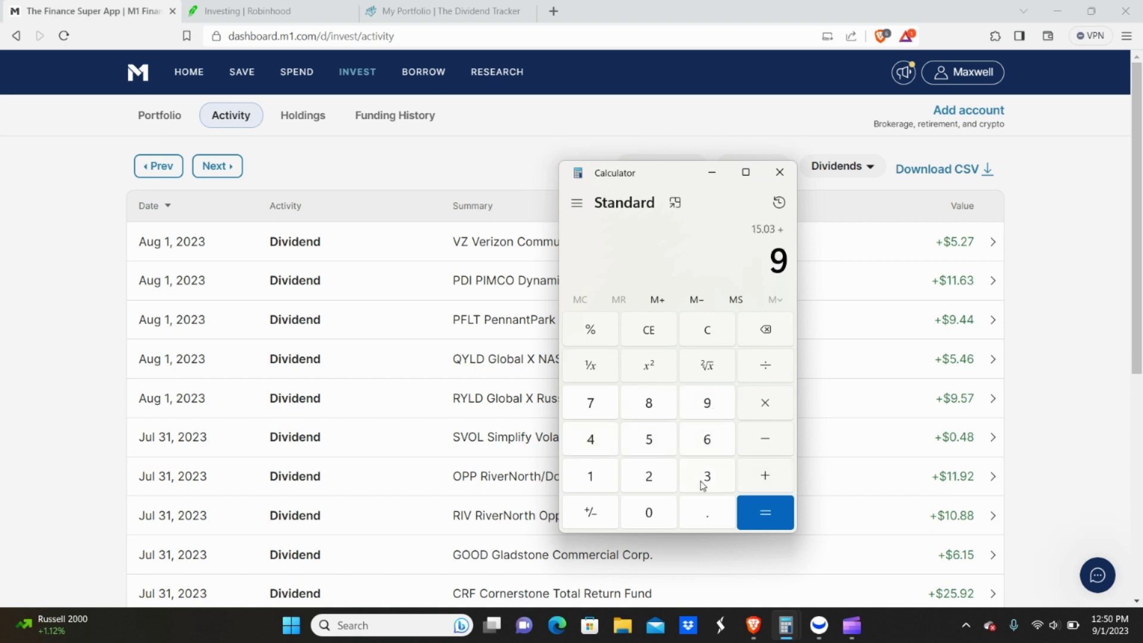
{"action": "left_click", "coordinate": [707, 515]}
{"action": "double_click", "coordinate": [600, 443]}
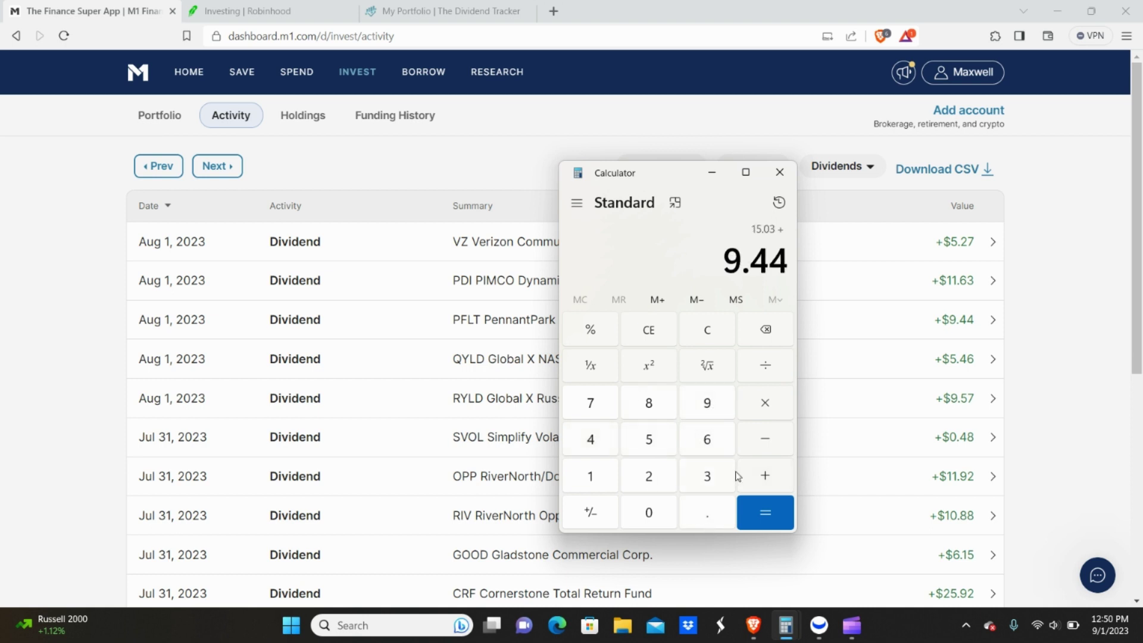
{"action": "left_click", "coordinate": [766, 476]}
{"action": "left_click", "coordinate": [598, 476]}
{"action": "left_click", "coordinate": [598, 475]}
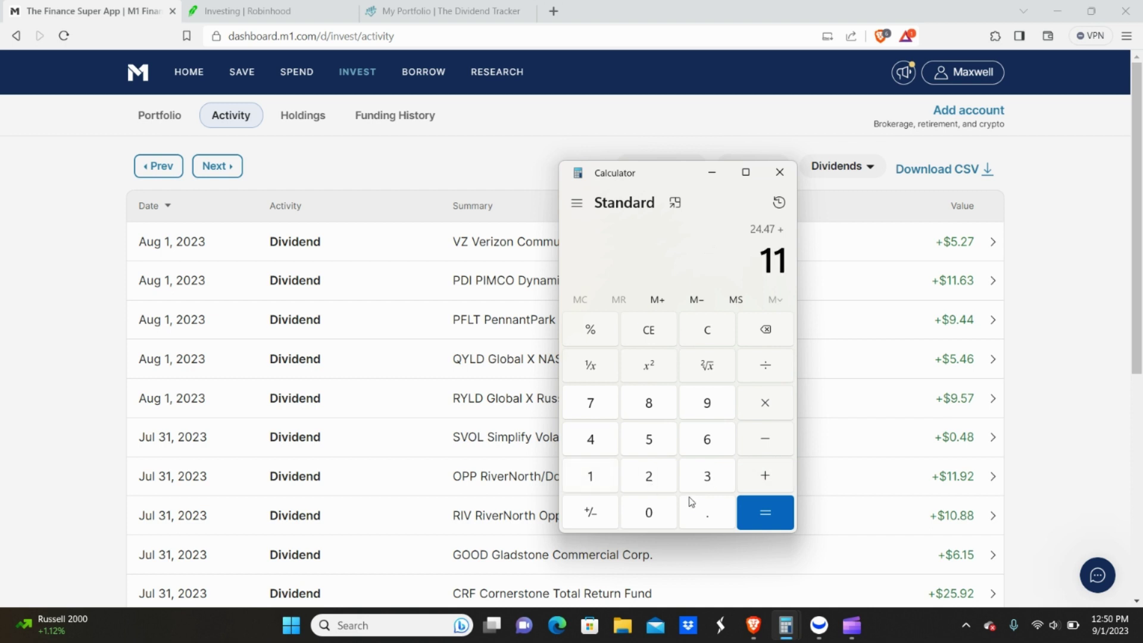
{"action": "left_click", "coordinate": [709, 505]}
{"action": "left_click", "coordinate": [710, 442]}
{"action": "left_click", "coordinate": [710, 471]}
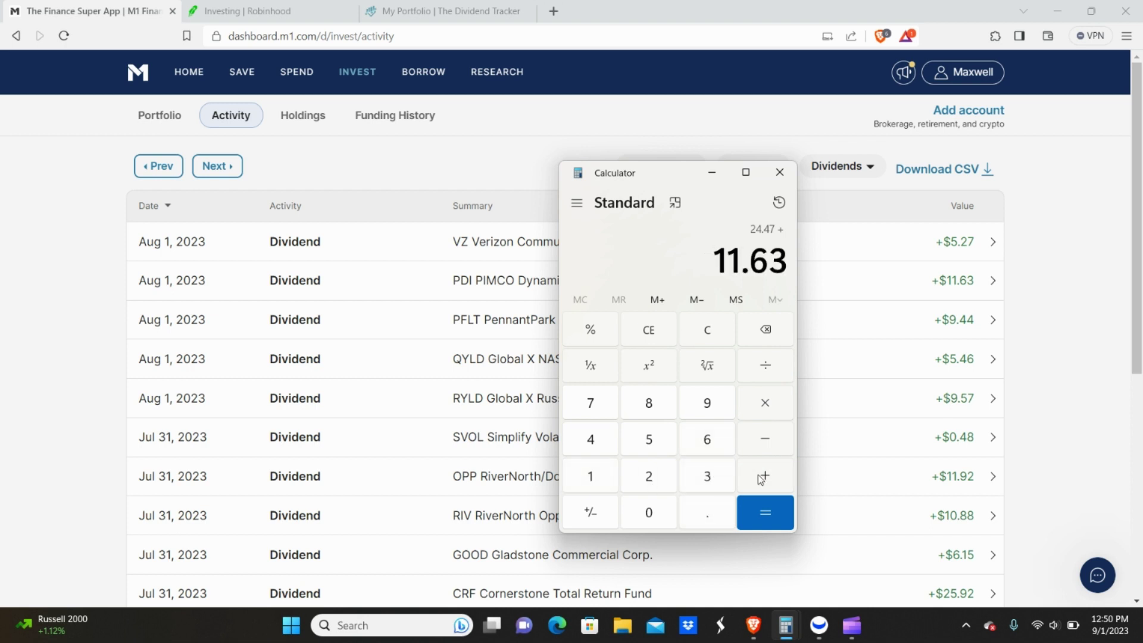
{"action": "left_click", "coordinate": [765, 478]}
- Add 5.27 for an Aug 1 total of 41.37, then return M1 to the newest dividends
{"action": "left_click", "coordinate": [648, 438]}
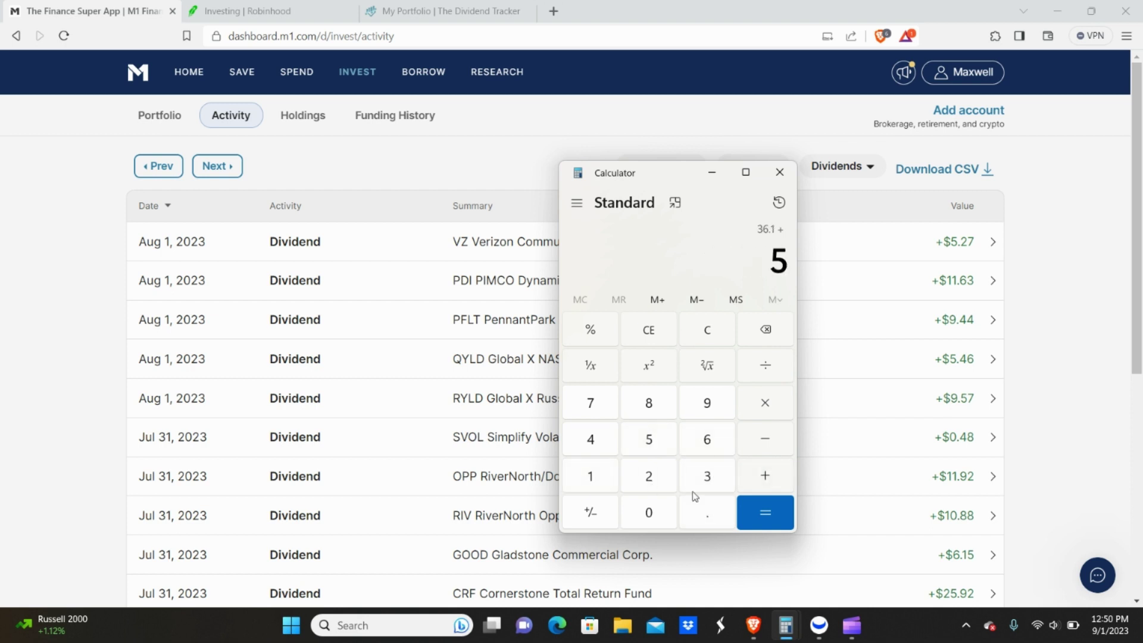
{"action": "left_click", "coordinate": [708, 522]}
{"action": "left_click", "coordinate": [649, 478]}
{"action": "left_click", "coordinate": [588, 405]}
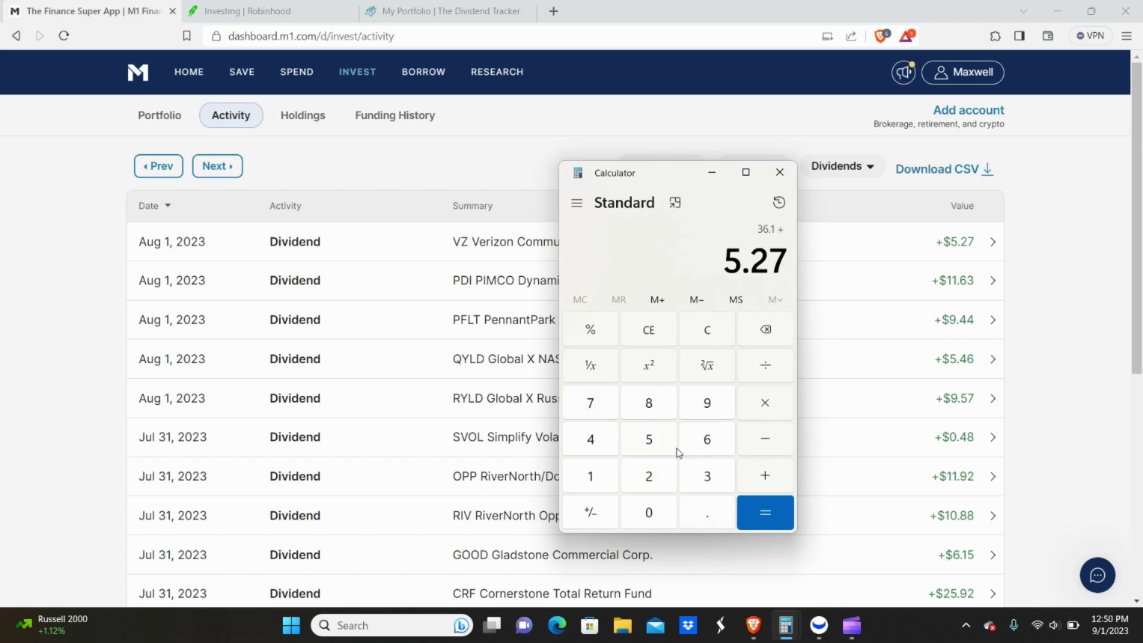
{"action": "left_click", "coordinate": [764, 476]}
{"action": "left_click", "coordinate": [159, 166]}
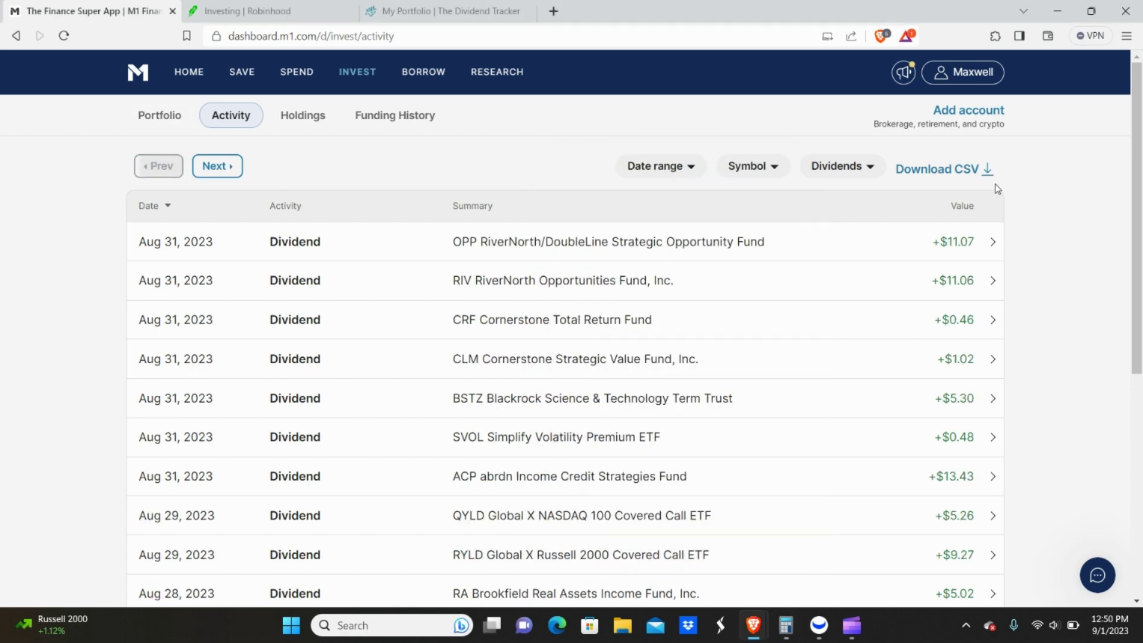
- Add the 2.62 dividend to the Calculator total, correcting a mistyped digit
{"action": "scroll", "coordinate": [1116, 439], "scroll_direction": "down", "scroll_amount": 5}
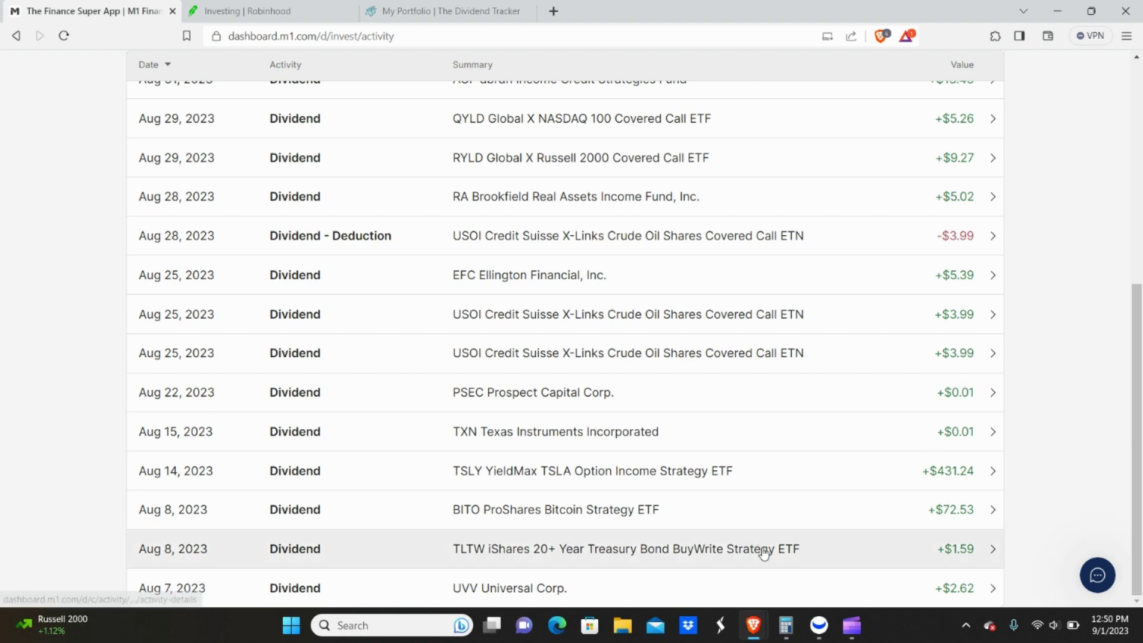
{"action": "mouse_move", "coordinate": [786, 626]}
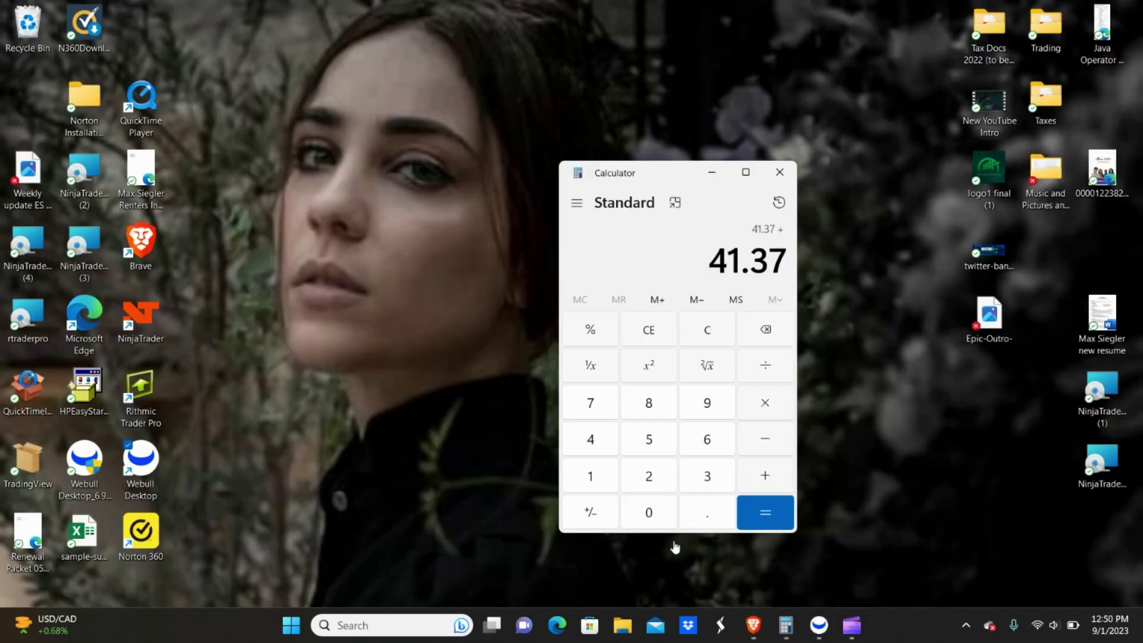
{"action": "left_click", "coordinate": [677, 544]}
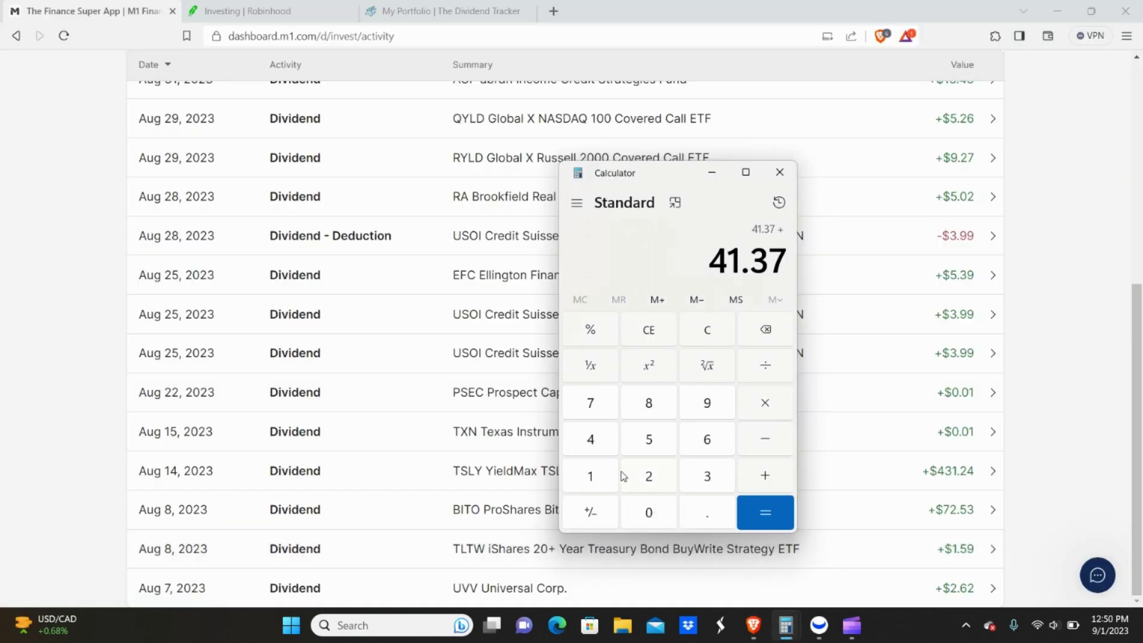
{"action": "left_click", "coordinate": [640, 475]}
{"action": "left_click", "coordinate": [643, 476]}
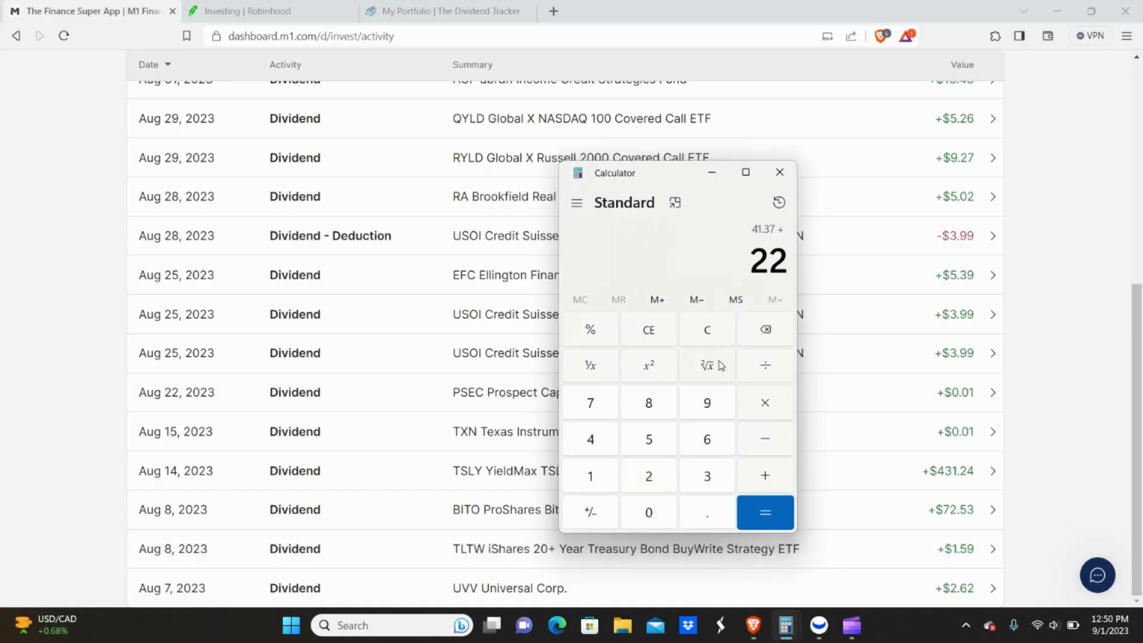
{"action": "left_click", "coordinate": [760, 334]}
{"action": "left_click", "coordinate": [710, 524]}
{"action": "left_click", "coordinate": [709, 439]}
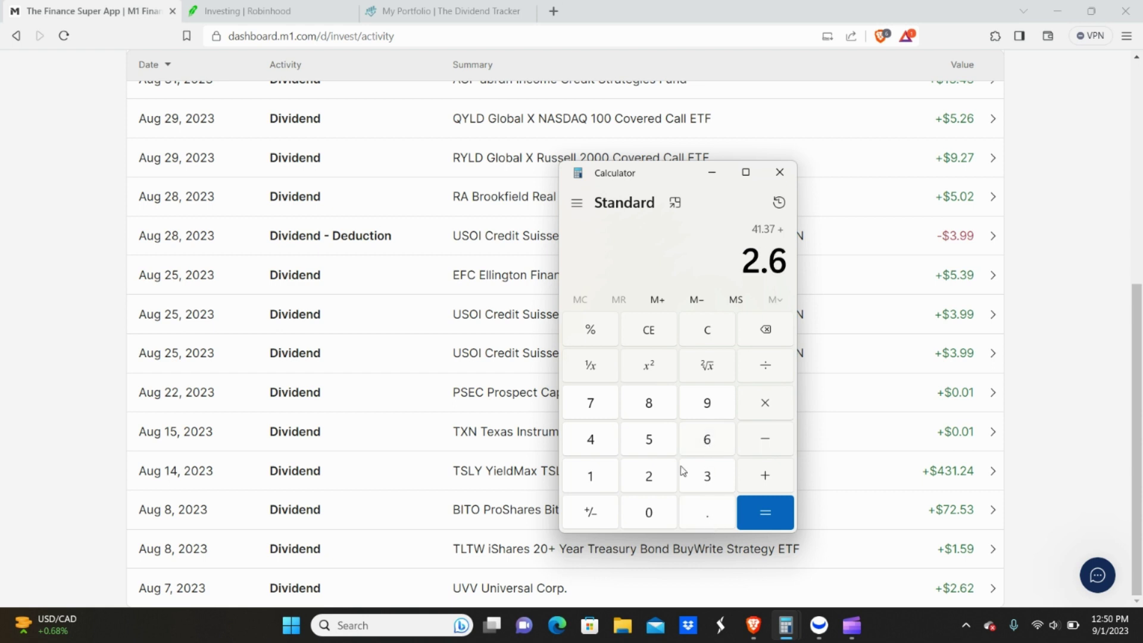
{"action": "left_click", "coordinate": [650, 478]}
{"action": "left_click", "coordinate": [767, 476]}
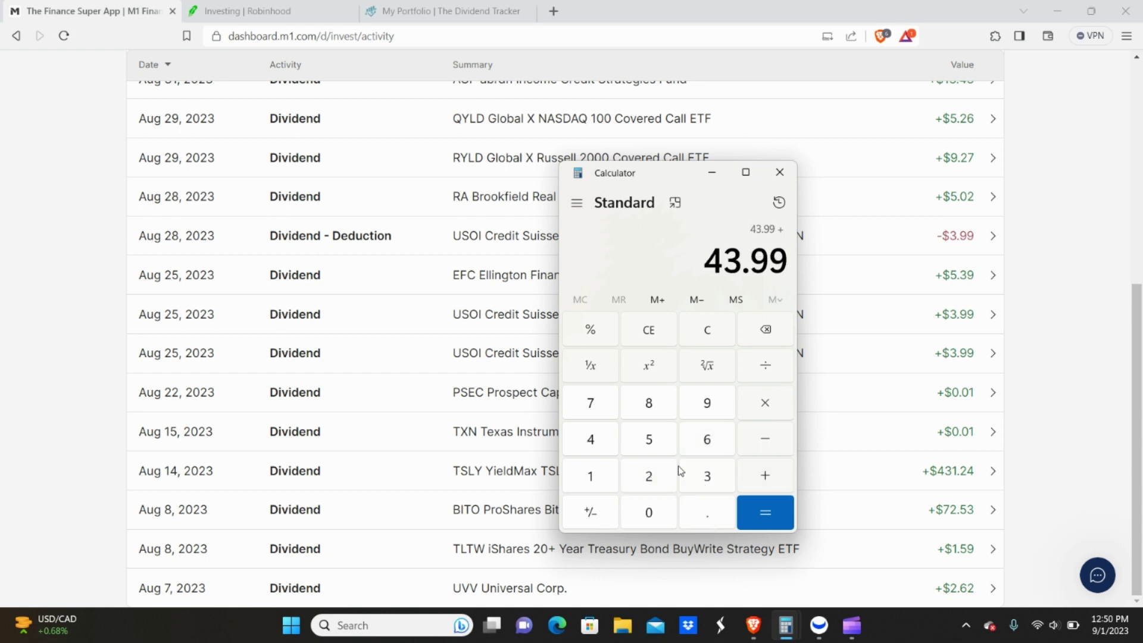
- Add the 1.59 and 72.53 BITO dividends to the running total
{"action": "left_click", "coordinate": [607, 468]}
{"action": "left_click", "coordinate": [713, 518]}
{"action": "left_click", "coordinate": [658, 440]}
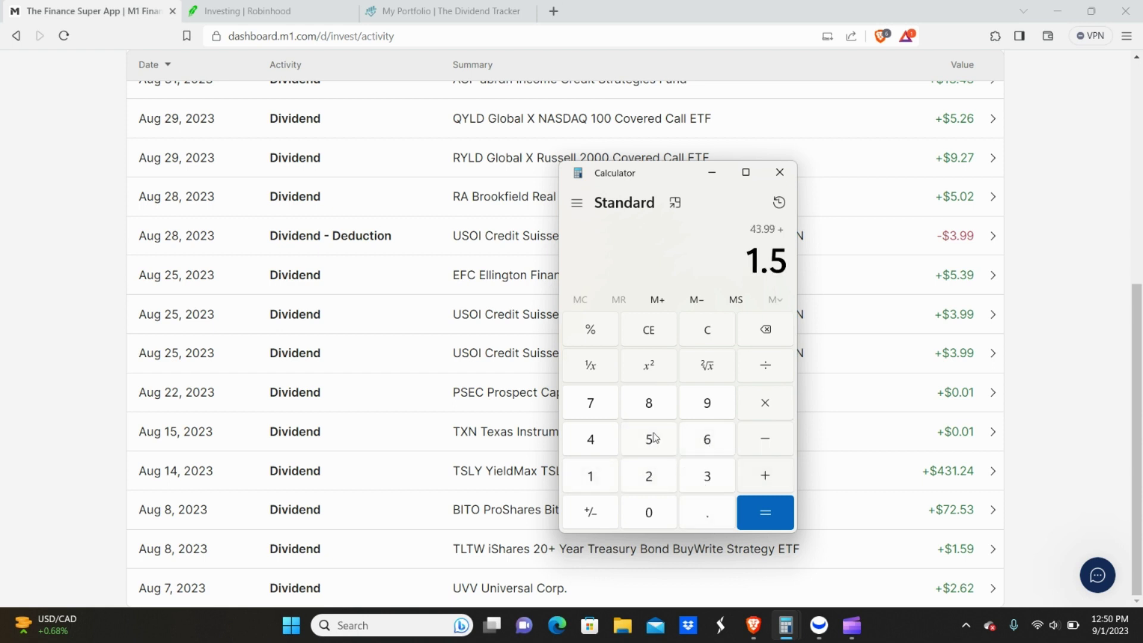
{"action": "left_click", "coordinate": [708, 403]}
{"action": "left_click", "coordinate": [765, 475]}
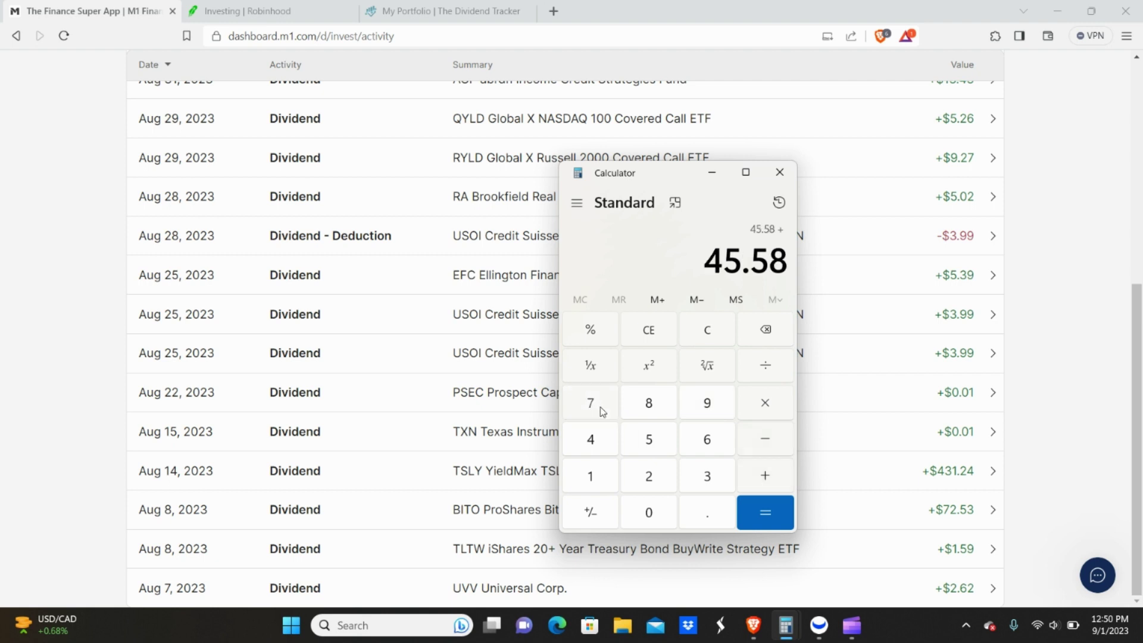
{"action": "left_click", "coordinate": [591, 401]}
{"action": "left_click", "coordinate": [652, 476]}
{"action": "left_click", "coordinate": [706, 512]}
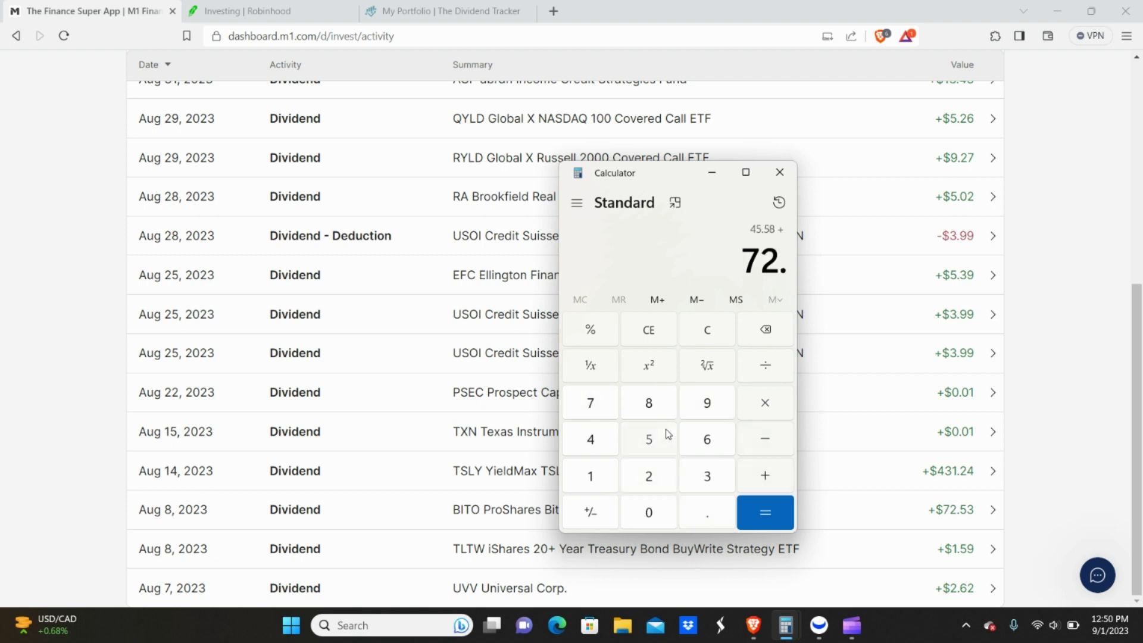
{"action": "left_click", "coordinate": [667, 435]}
{"action": "left_click", "coordinate": [707, 474]}
{"action": "left_click", "coordinate": [765, 478]}
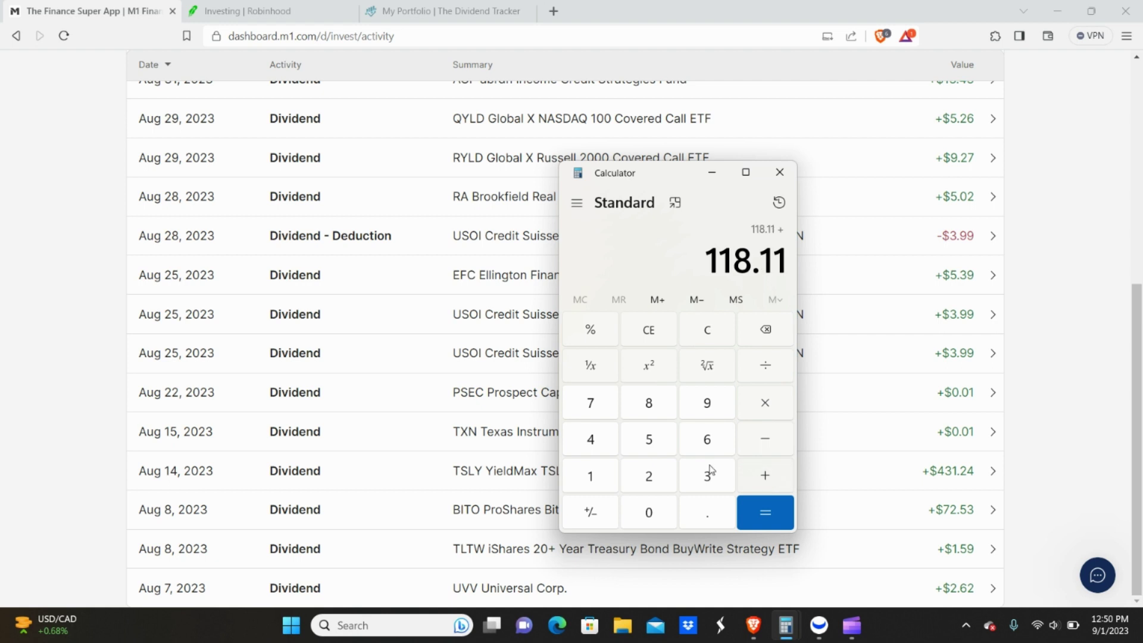
- Add the 431.26 TSLY and 3.99 dividends to the running total
{"action": "left_click", "coordinate": [596, 441]}
{"action": "left_click", "coordinate": [706, 477]}
{"action": "left_click", "coordinate": [601, 475]}
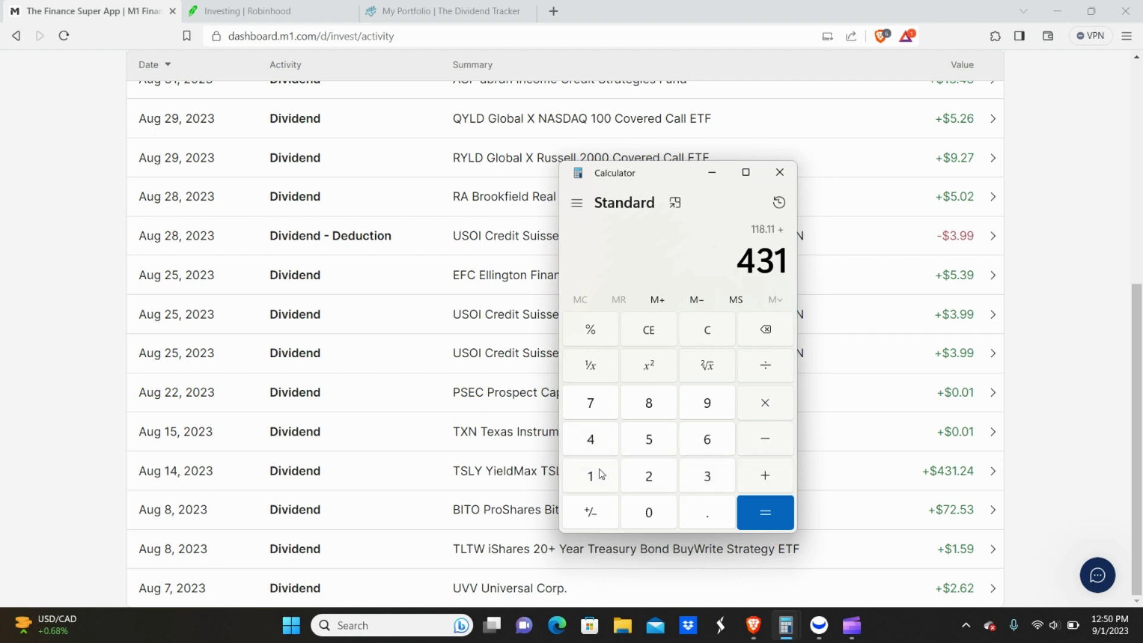
{"action": "left_click", "coordinate": [698, 511]}
{"action": "left_click", "coordinate": [649, 476]}
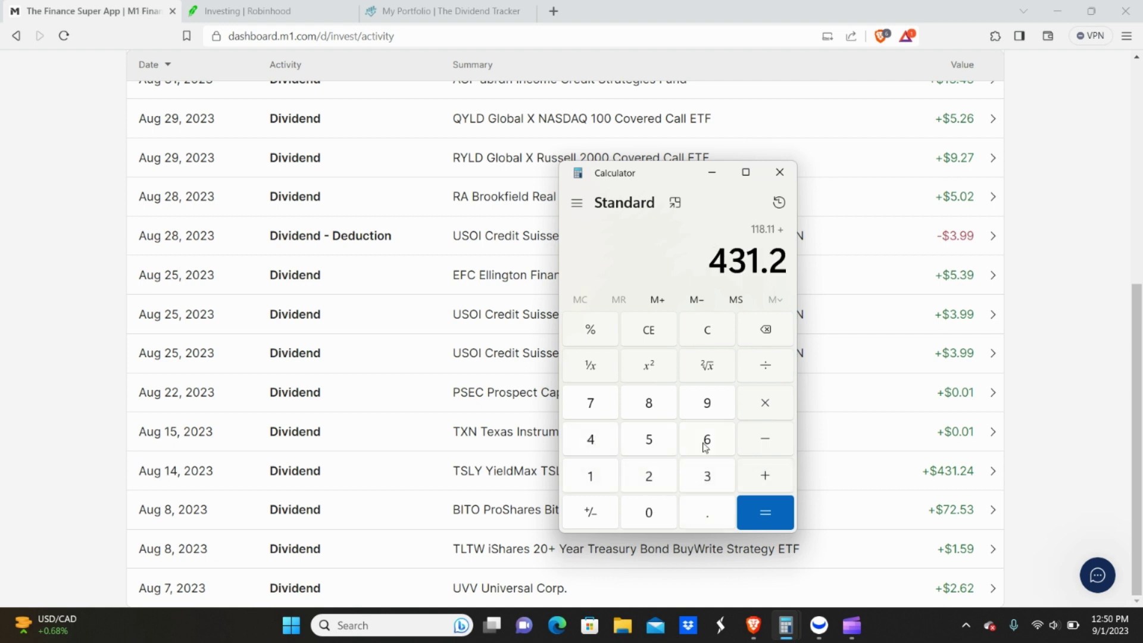
{"action": "left_click", "coordinate": [707, 439]}
{"action": "left_click", "coordinate": [773, 484]}
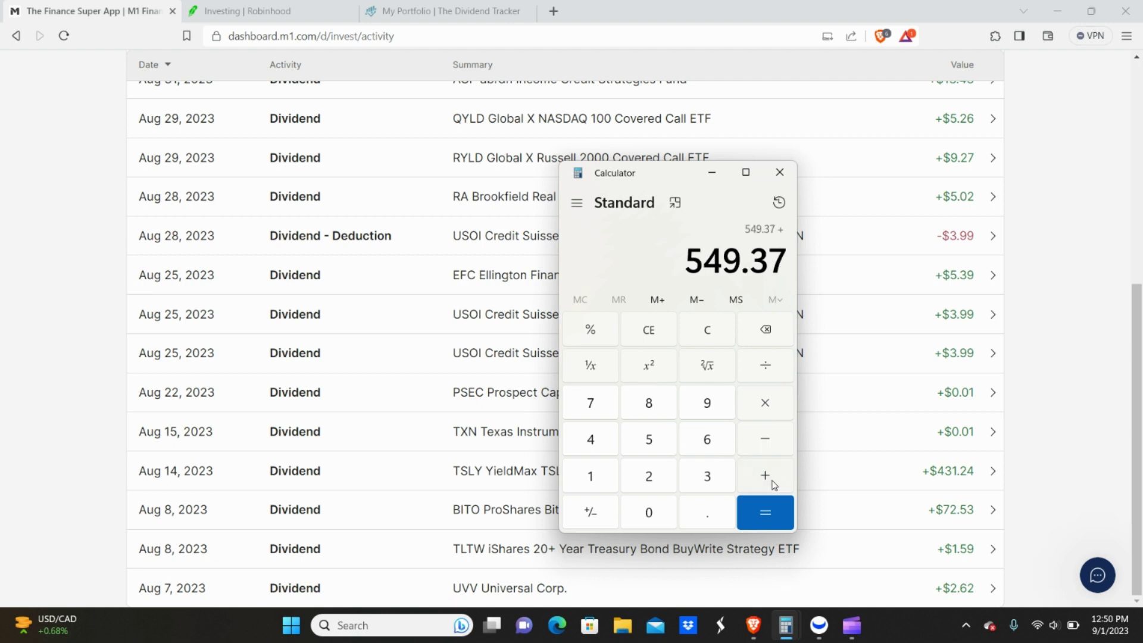
{"action": "left_click", "coordinate": [714, 481]}
{"action": "left_click", "coordinate": [714, 511]}
{"action": "left_click", "coordinate": [710, 403]}
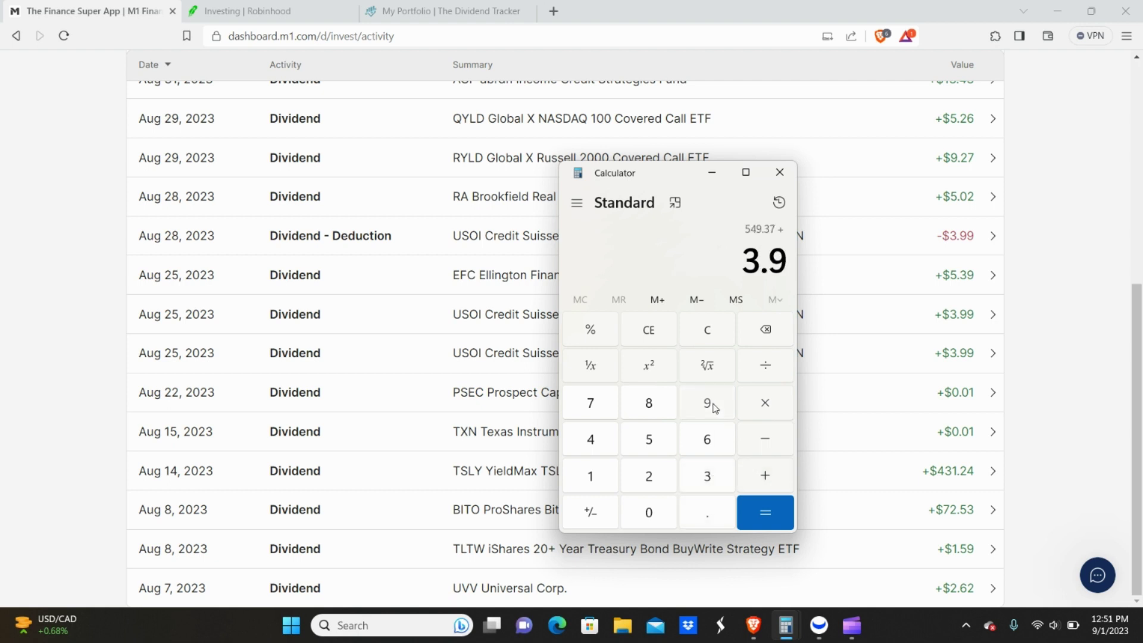
{"action": "left_click", "coordinate": [708, 403]}
{"action": "left_click", "coordinate": [765, 475]}
- Add the 5.39 EFC dividend and briefly review the Calculator's History
{"action": "left_click", "coordinate": [647, 438]}
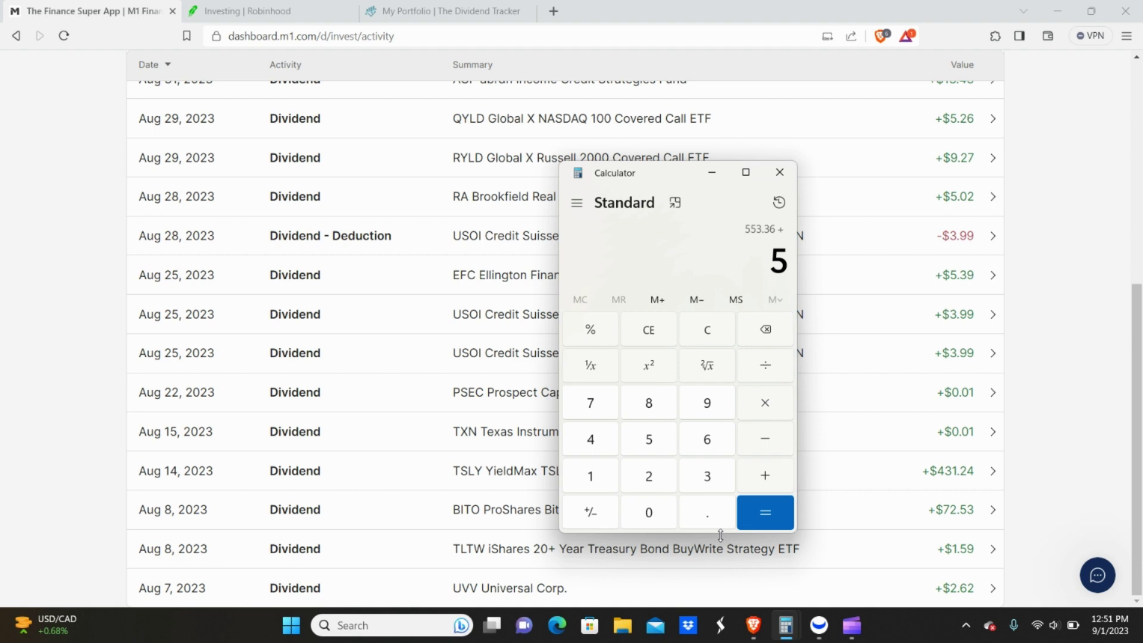
{"action": "left_click", "coordinate": [715, 522]}
{"action": "left_click", "coordinate": [709, 474]}
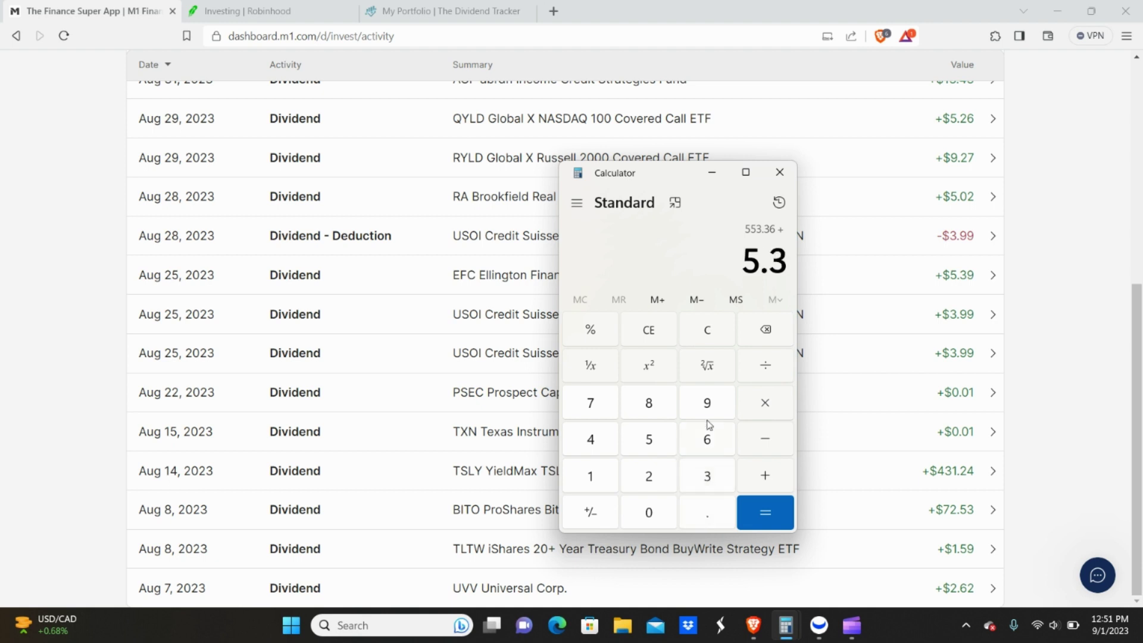
{"action": "left_click", "coordinate": [709, 403]}
{"action": "left_click", "coordinate": [765, 474]}
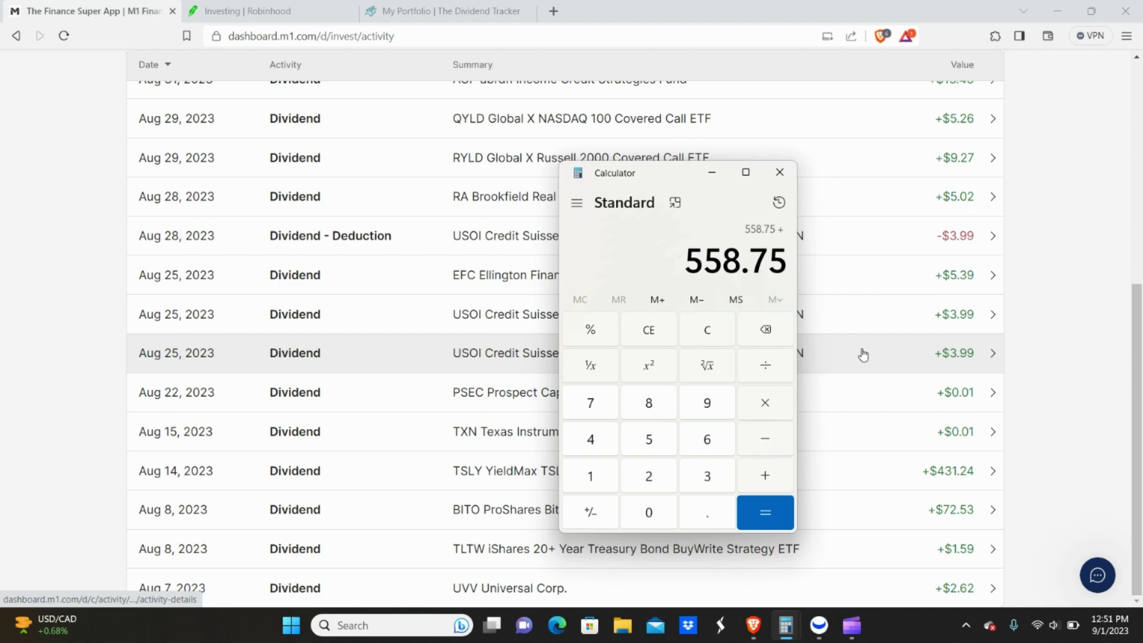
{"action": "left_click", "coordinate": [779, 203]}
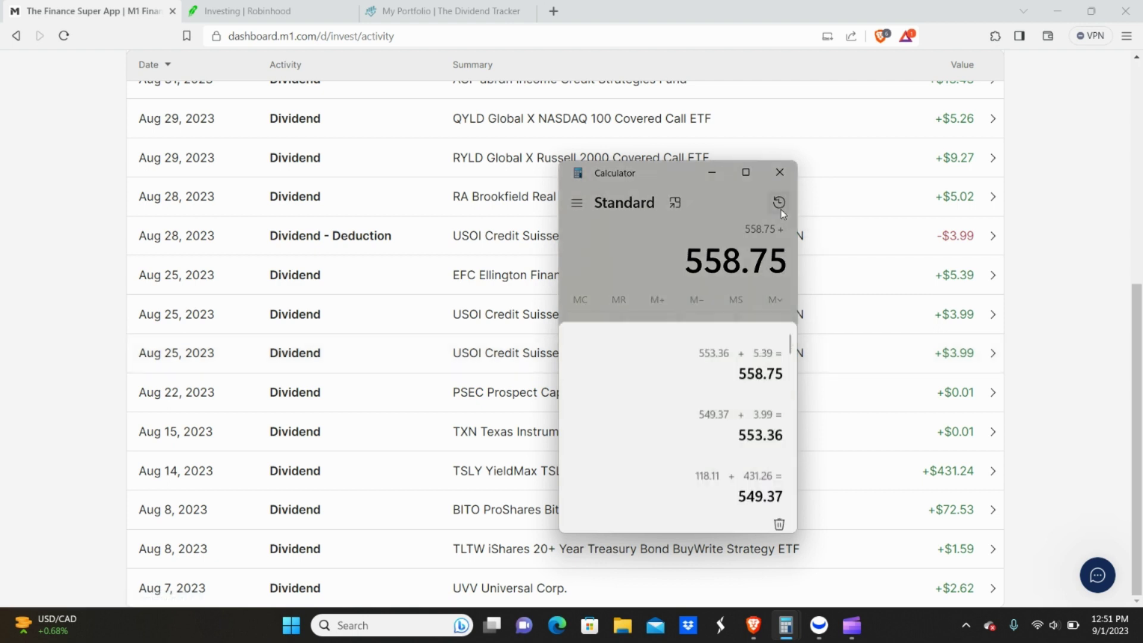
{"action": "left_click", "coordinate": [780, 205]}
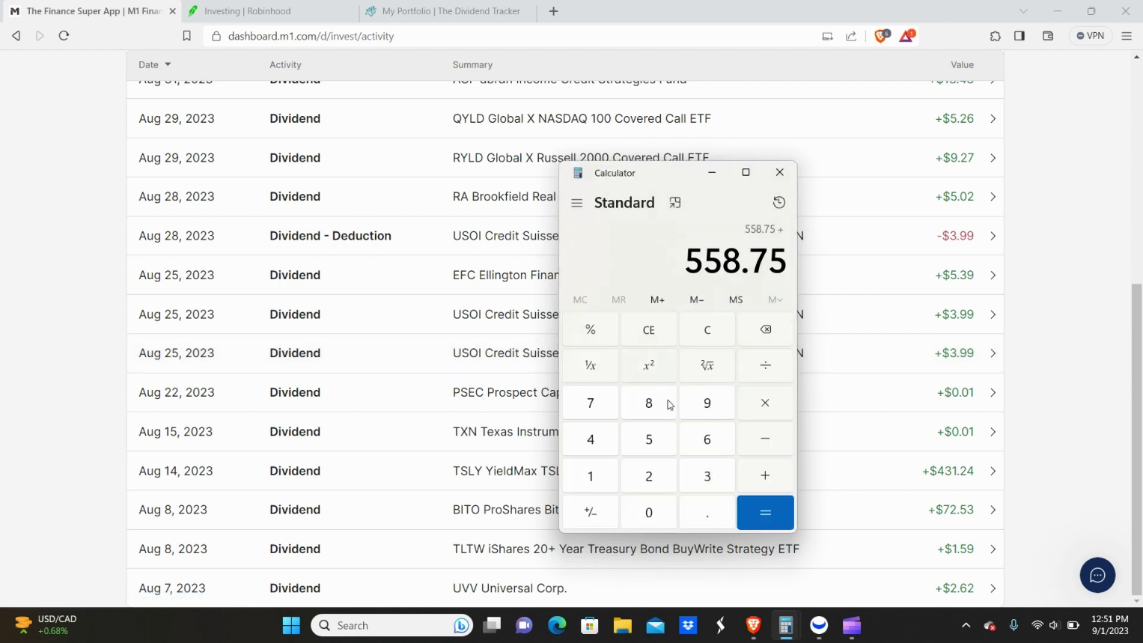
- Add the 5.02 and 9.27 RYLD dividends to the running total
{"action": "left_click", "coordinate": [650, 439]}
{"action": "left_click", "coordinate": [697, 526]}
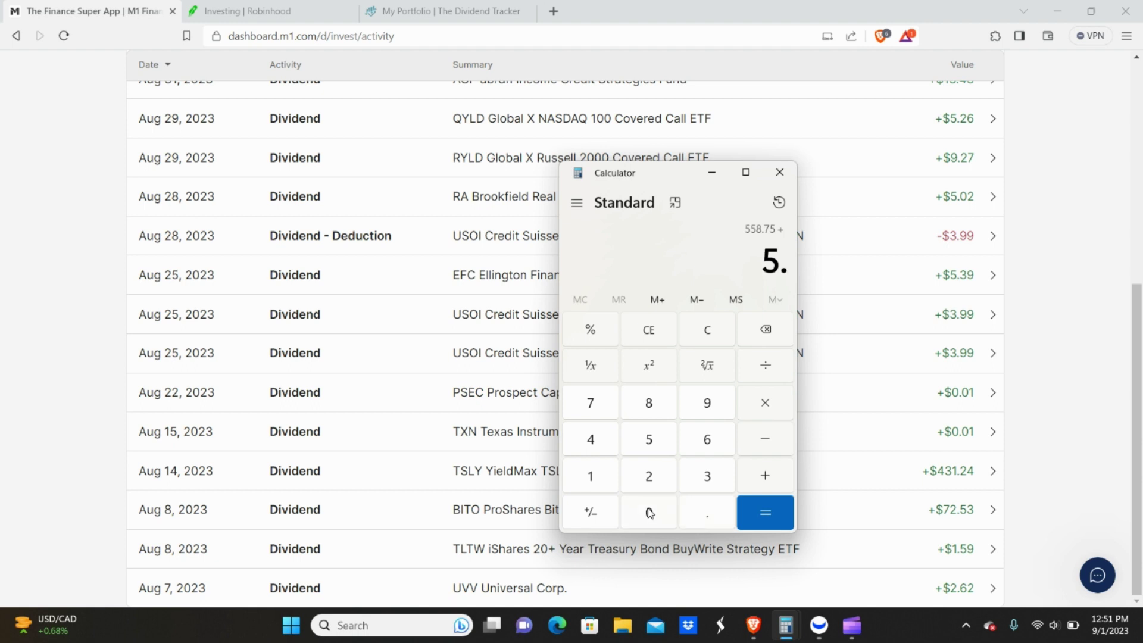
{"action": "left_click", "coordinate": [649, 512]}
{"action": "left_click", "coordinate": [649, 476]}
{"action": "left_click", "coordinate": [765, 475]}
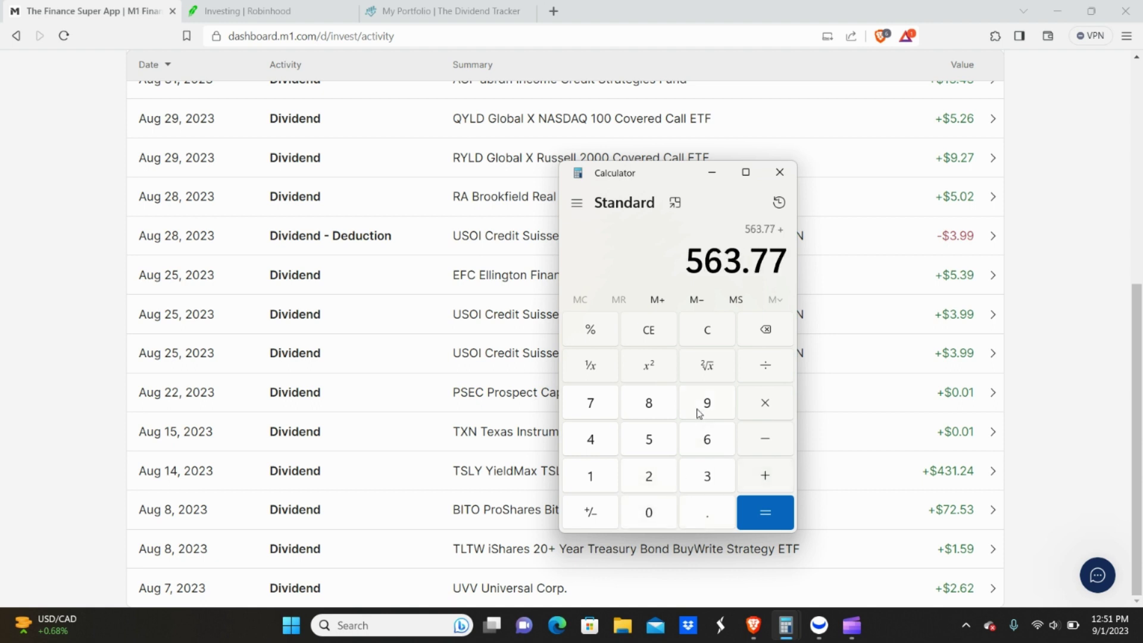
{"action": "left_click", "coordinate": [700, 410]}
{"action": "left_click", "coordinate": [696, 515]}
{"action": "left_click", "coordinate": [650, 477]}
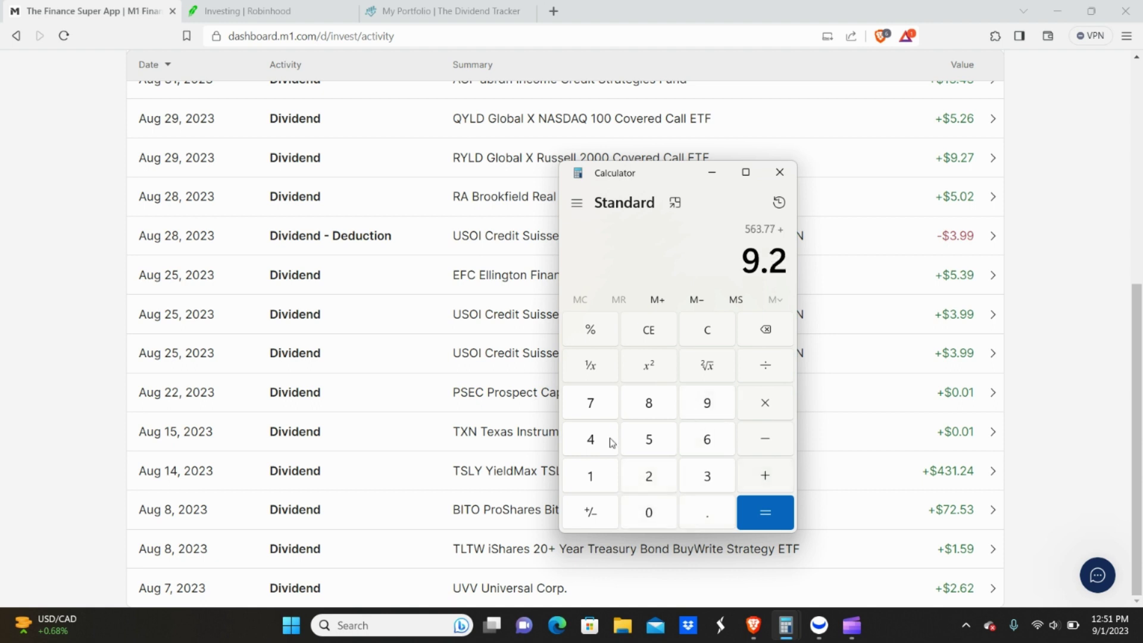
{"action": "left_click", "coordinate": [586, 403]}
{"action": "left_click", "coordinate": [757, 481]}
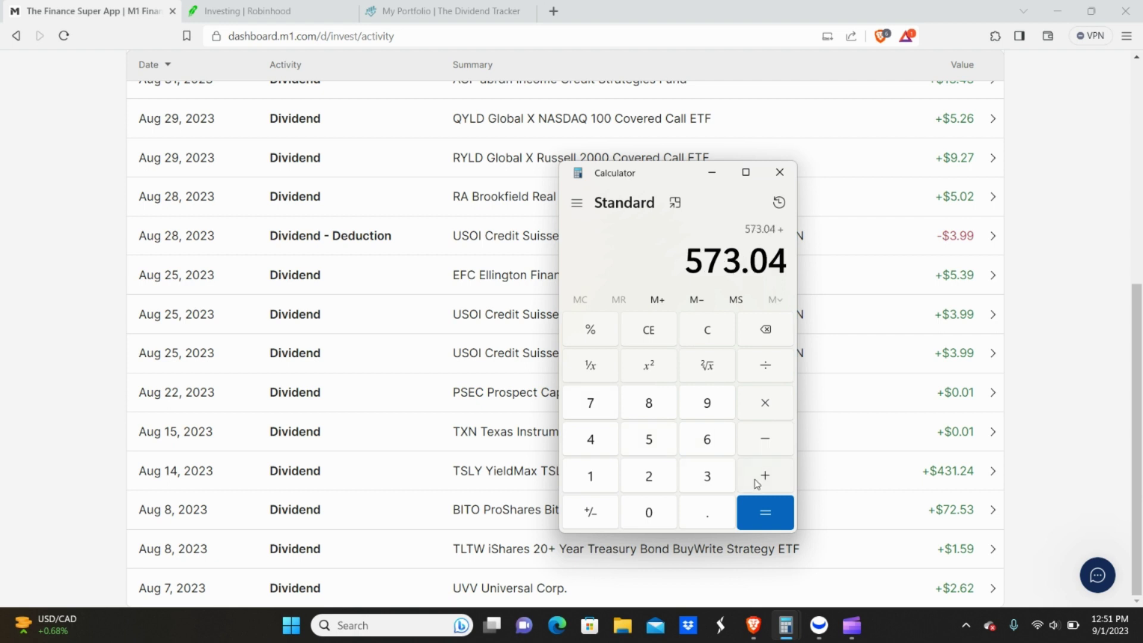
- Add the 5.26 QYLD dividend to reach 578.3, then scroll the M1 activity list back up
{"action": "left_click", "coordinate": [655, 446]}
{"action": "left_click", "coordinate": [702, 514]}
{"action": "left_click", "coordinate": [652, 478]}
{"action": "left_click", "coordinate": [715, 441]}
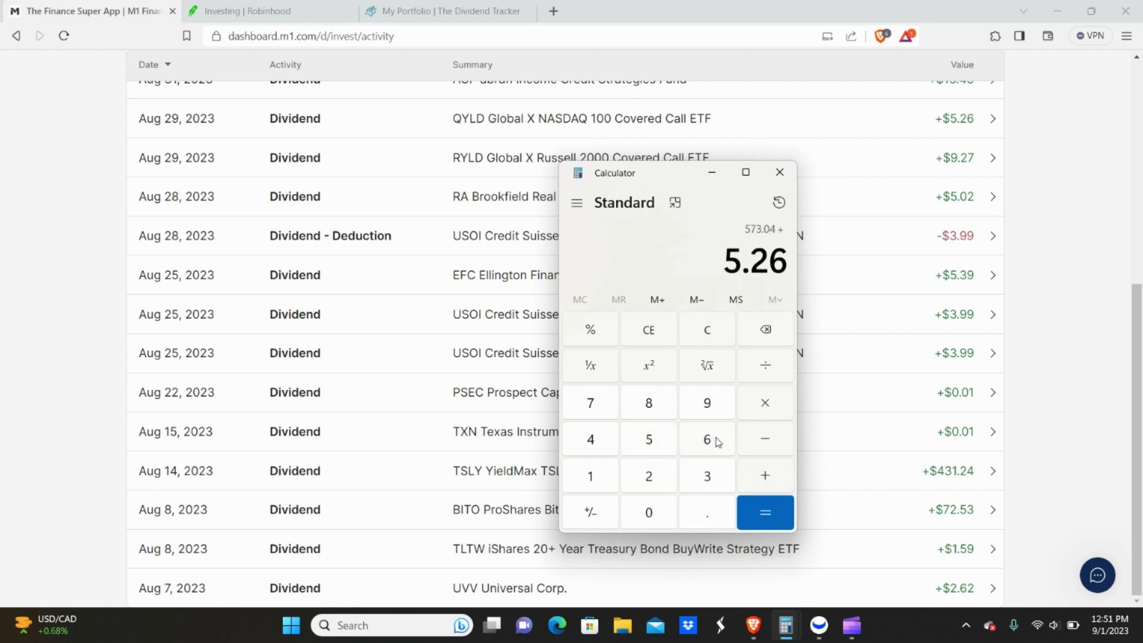
{"action": "left_click", "coordinate": [764, 475]}
{"action": "triple_click", "coordinate": [1133, 408]}
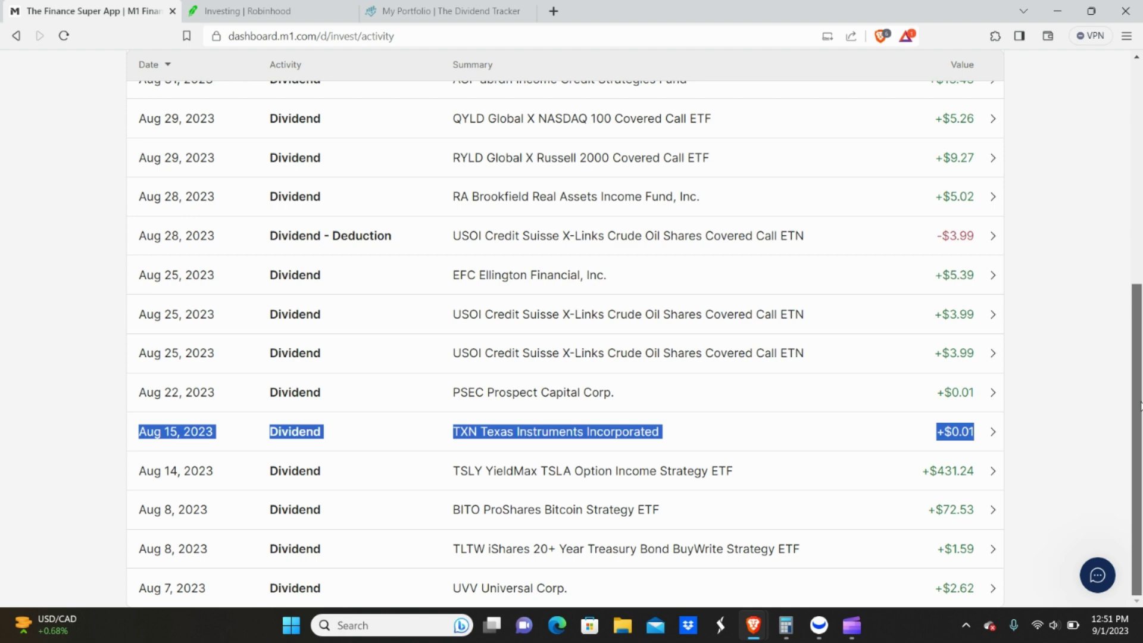
{"action": "left_click_drag", "start_coordinate": [1139, 408], "coordinate": [1132, 200]}
- Add the 13.43 ACP dividend to the Calculator total of 578.3
{"action": "mouse_move", "coordinate": [775, 626]}
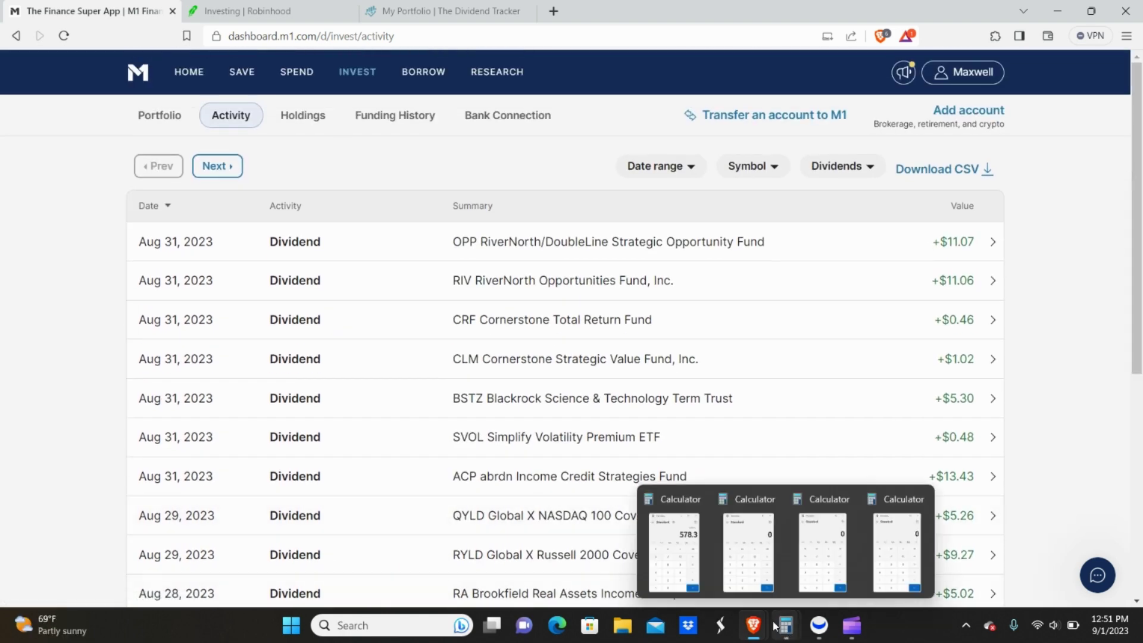
{"action": "left_click", "coordinate": [674, 548]}
{"action": "left_click", "coordinate": [590, 476]}
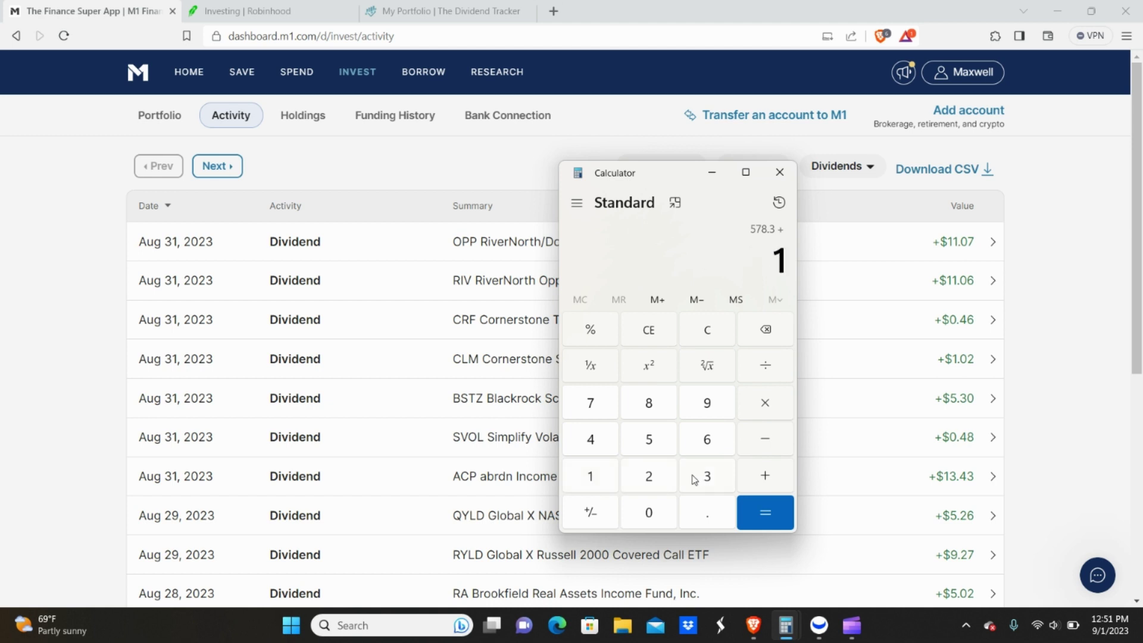
{"action": "left_click", "coordinate": [694, 480]}
{"action": "left_click", "coordinate": [702, 525]}
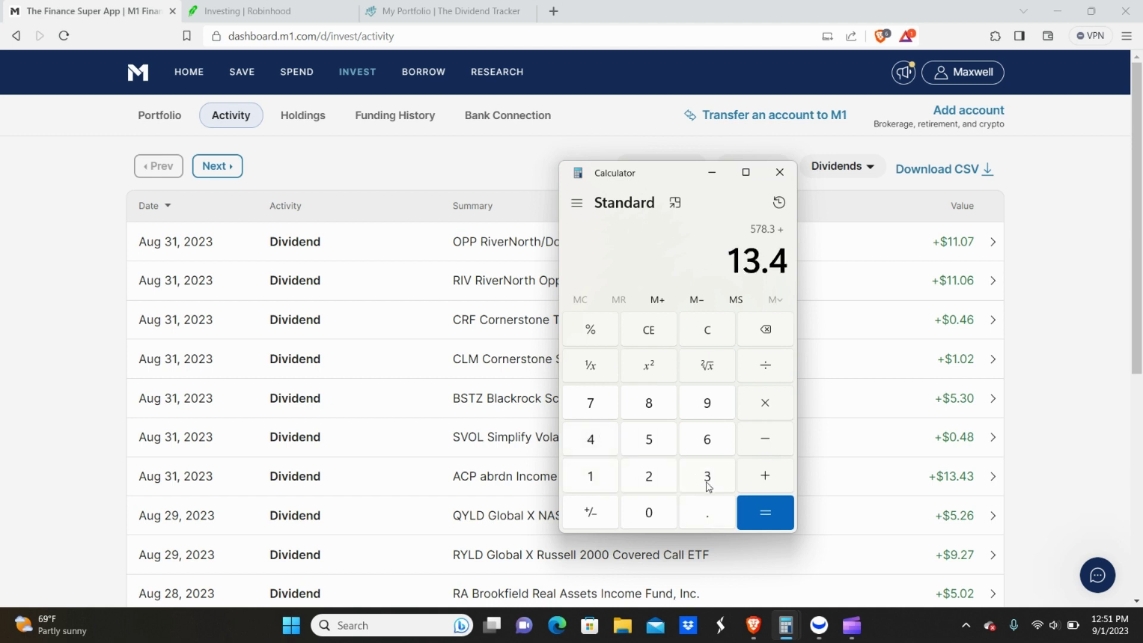
{"action": "left_click", "coordinate": [708, 485]}
{"action": "left_click", "coordinate": [763, 479]}
- Add the 0.48 and 5.30 dividends to the running total
{"action": "left_click", "coordinate": [706, 511]}
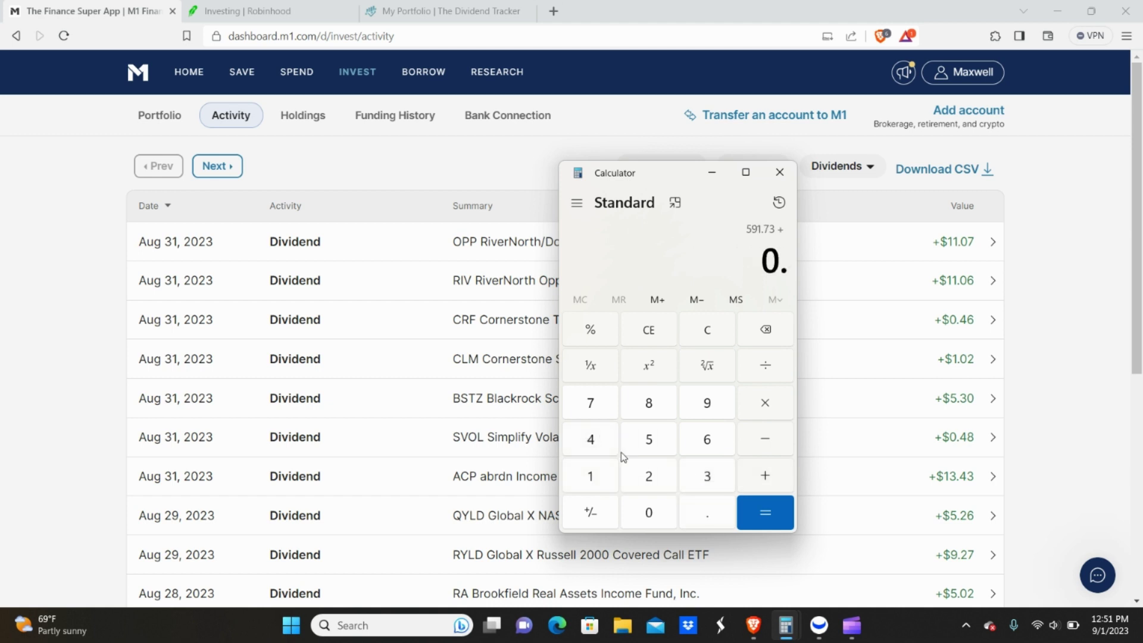
{"action": "left_click", "coordinate": [600, 443]}
{"action": "left_click", "coordinate": [651, 403]}
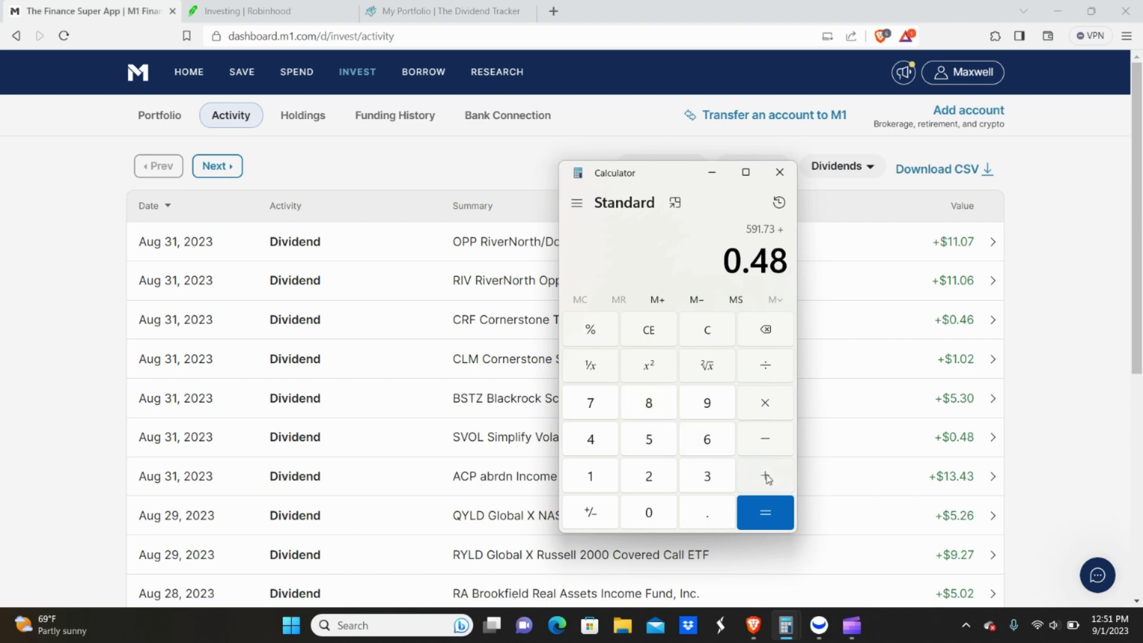
{"action": "left_click", "coordinate": [768, 480]}
{"action": "left_click", "coordinate": [650, 439]}
{"action": "left_click", "coordinate": [717, 518]}
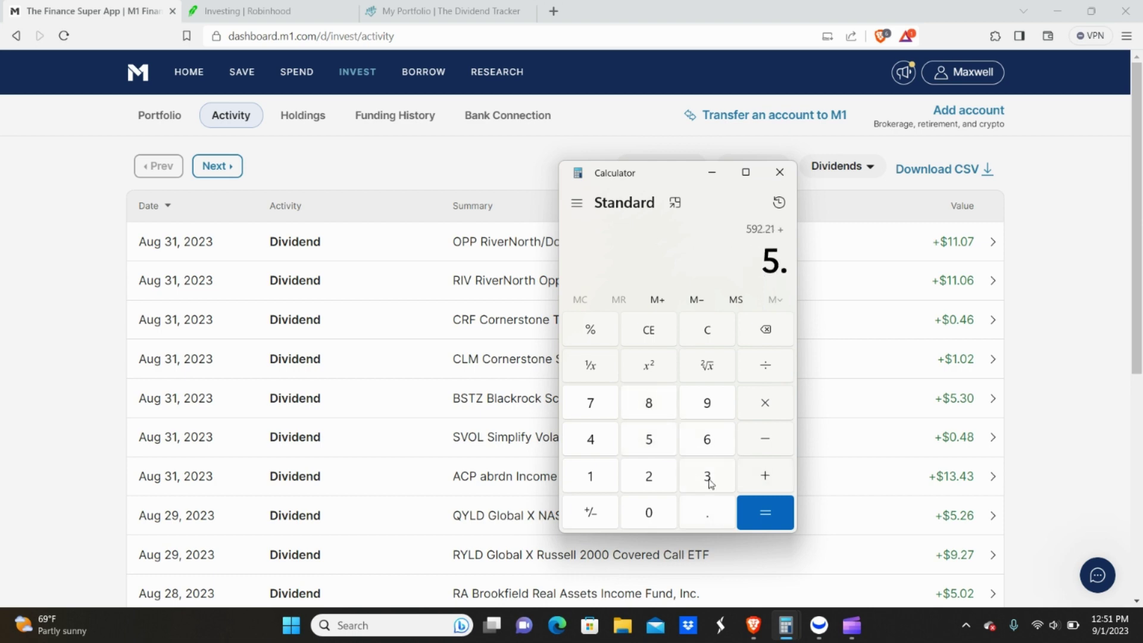
{"action": "left_click", "coordinate": [709, 483]}
{"action": "left_click", "coordinate": [752, 478]}
- Add the 1.02 and 0.46 dividends, bringing the total to 598.99
{"action": "left_click", "coordinate": [606, 478]}
{"action": "left_click", "coordinate": [703, 508]}
{"action": "left_click", "coordinate": [648, 515]}
{"action": "left_click", "coordinate": [648, 481]}
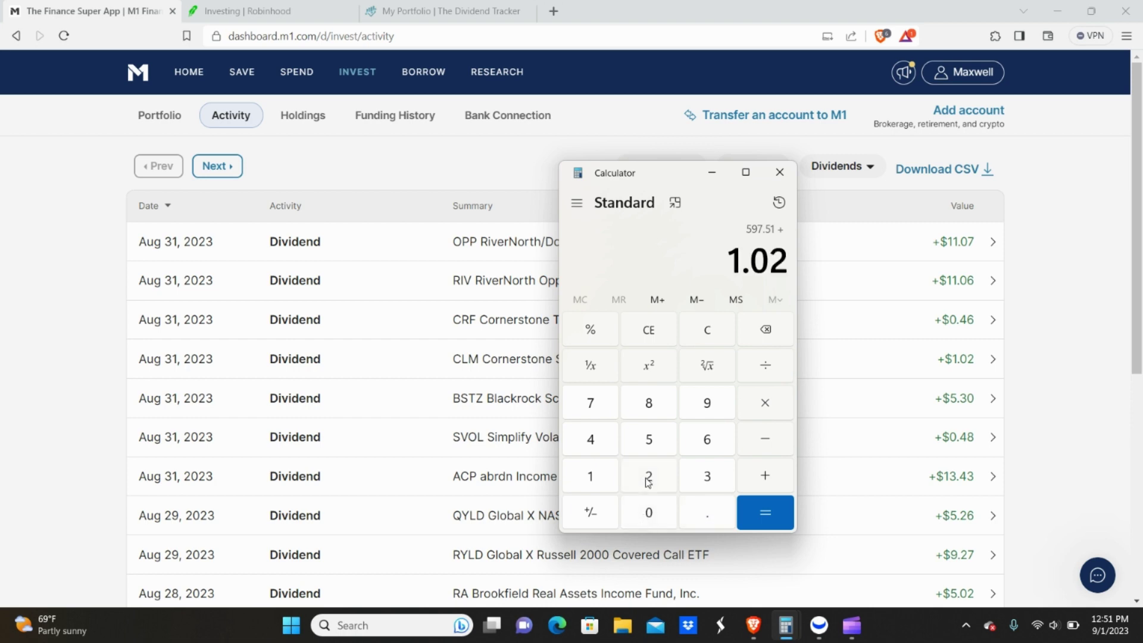
{"action": "left_click", "coordinate": [773, 483]}
{"action": "left_click", "coordinate": [705, 520]}
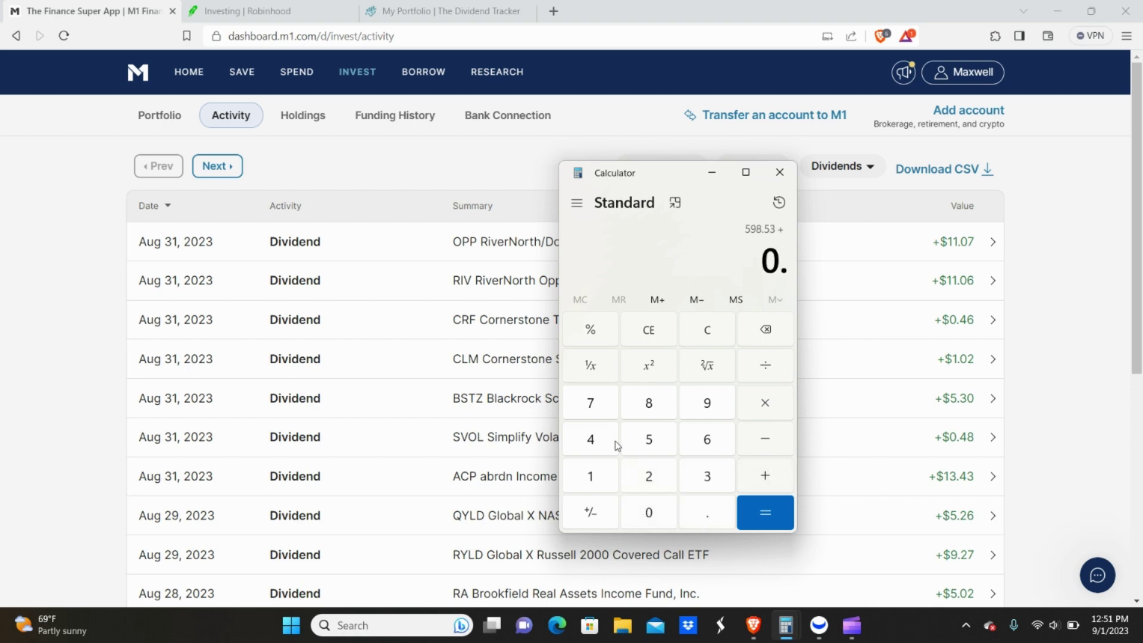
{"action": "left_click", "coordinate": [604, 444]}
{"action": "left_click", "coordinate": [708, 431]}
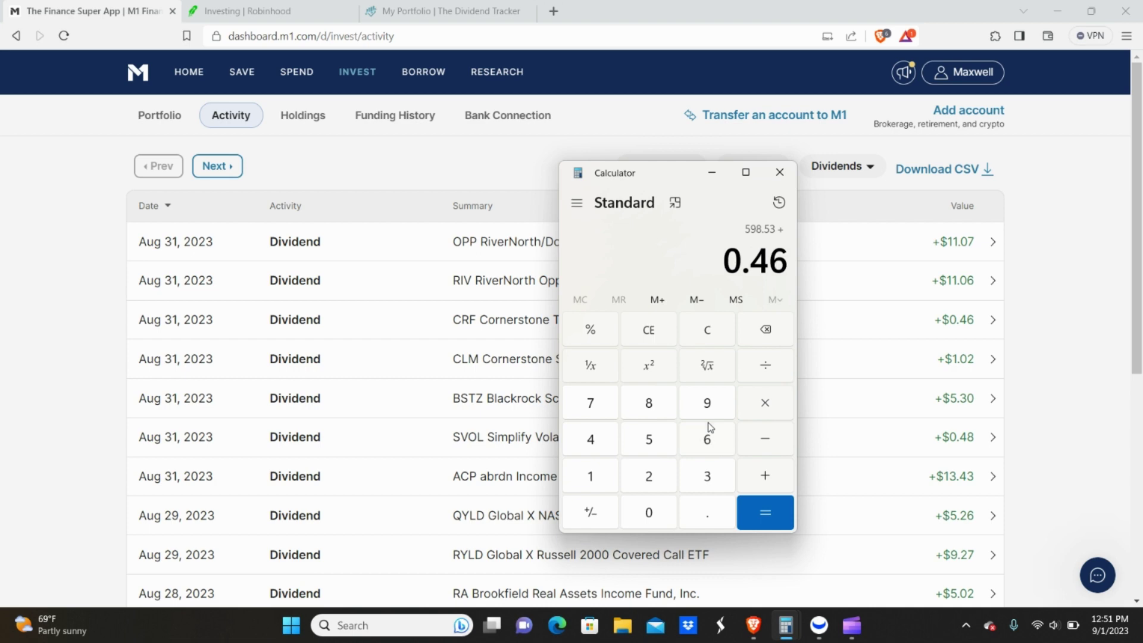
{"action": "left_click", "coordinate": [767, 478]}
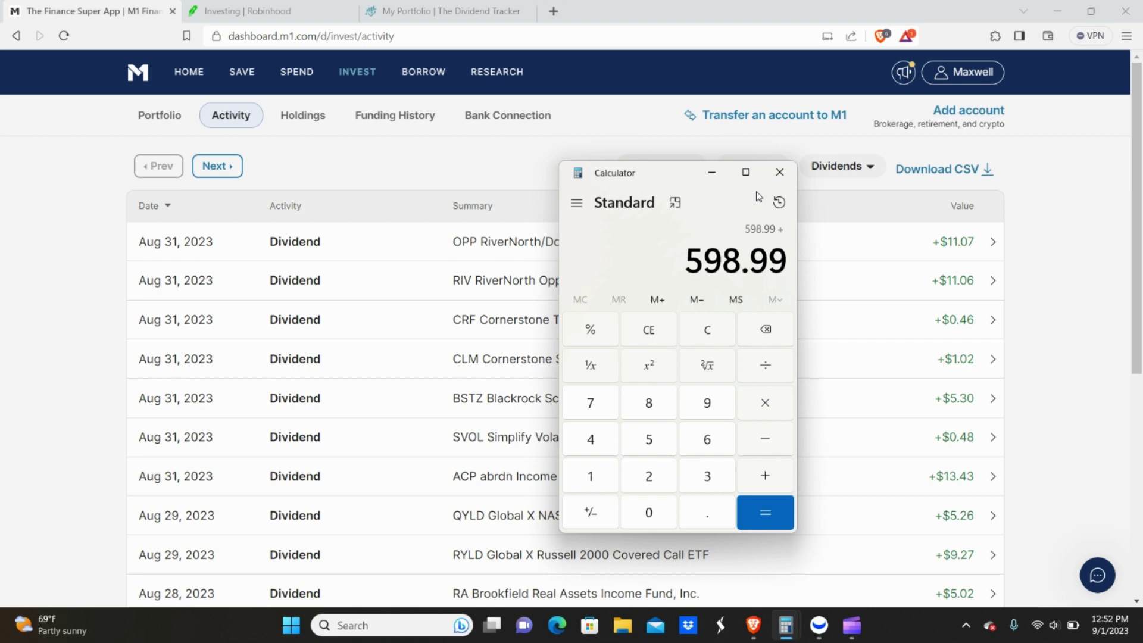
- Glance at History, then add 11.06 for a total of 610.05
{"action": "left_click", "coordinate": [777, 203]}
{"action": "left_click", "coordinate": [773, 206]}
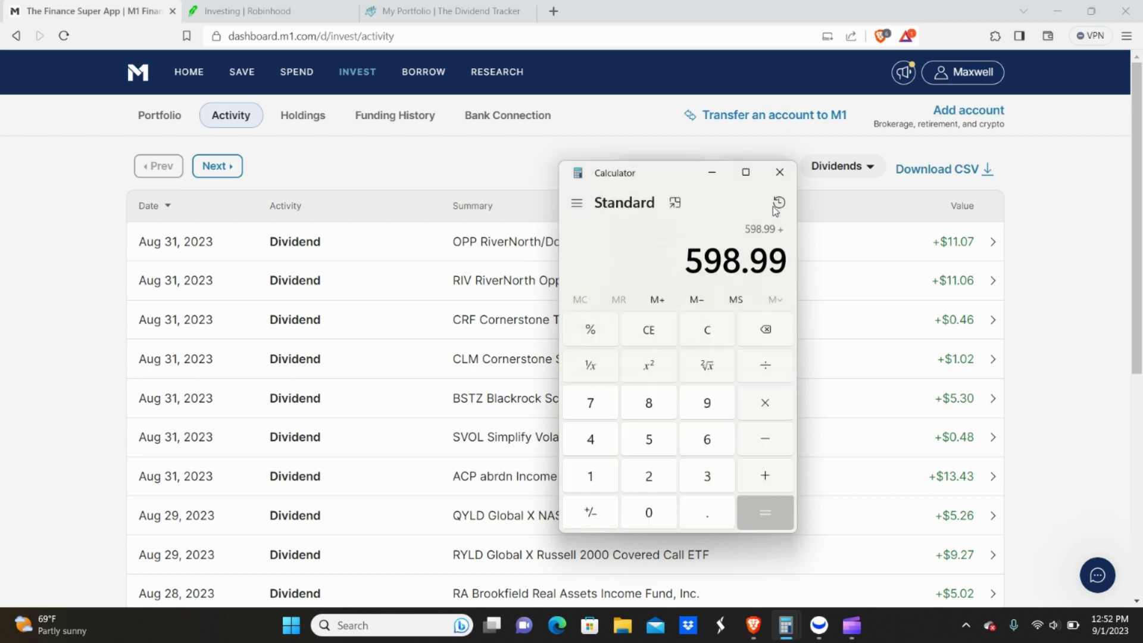
{"action": "left_click", "coordinate": [613, 478]}
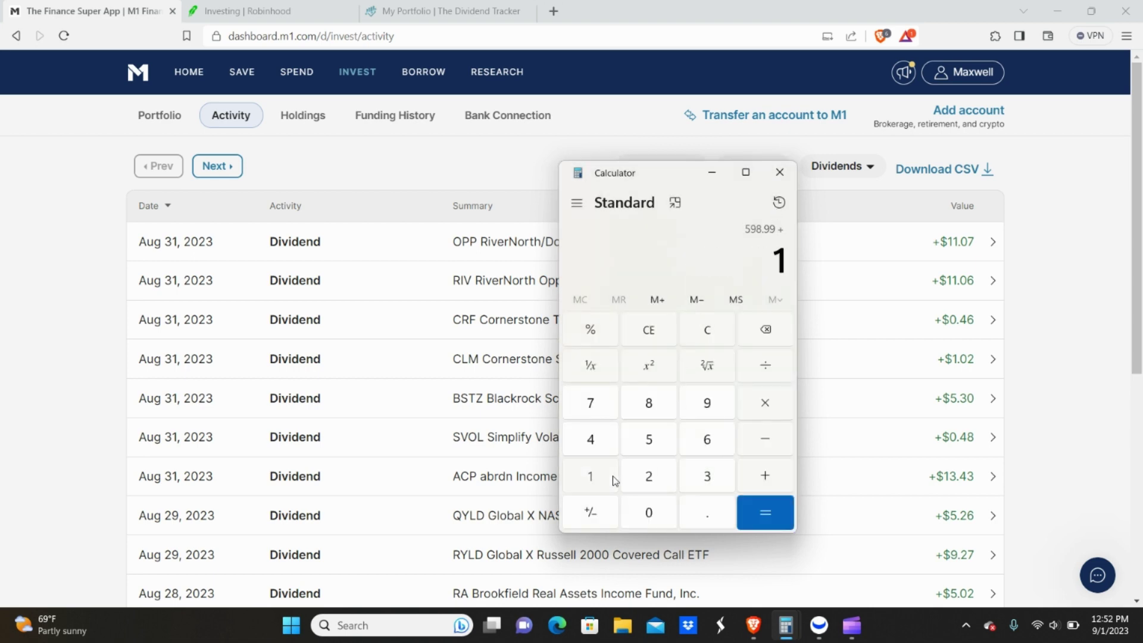
{"action": "left_click", "coordinate": [613, 478]}
{"action": "left_click", "coordinate": [694, 518]}
{"action": "key", "text": "0"}
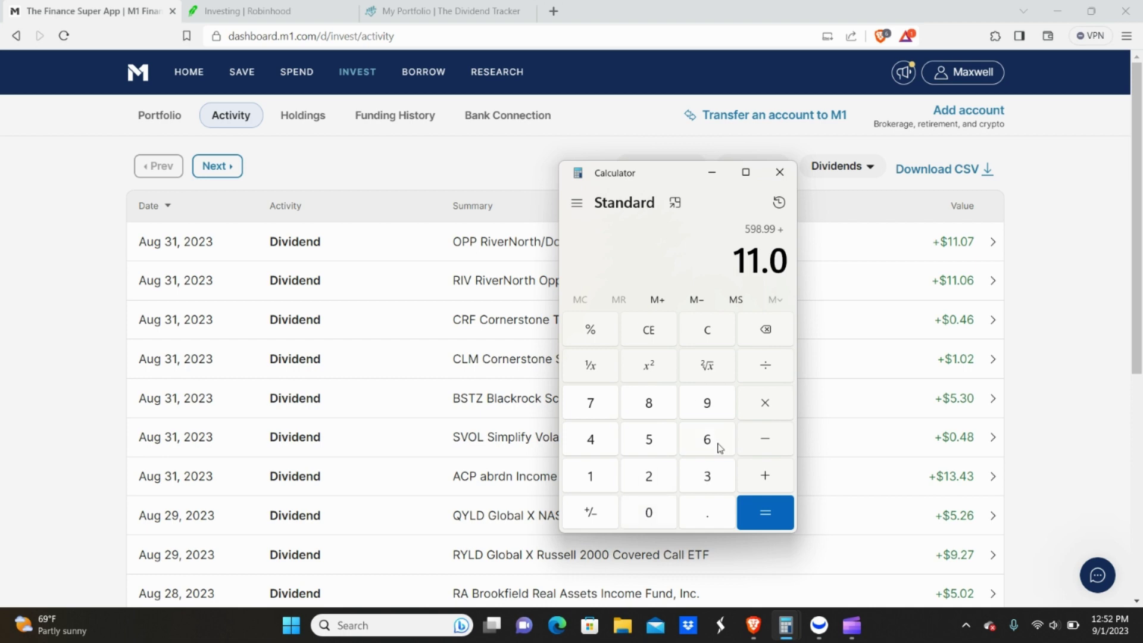
{"action": "left_click", "coordinate": [708, 441]}
{"action": "left_click", "coordinate": [765, 475]}
- Add the 11.07 dividend, bringing the August total to 621.12
{"action": "left_click", "coordinate": [597, 483]}
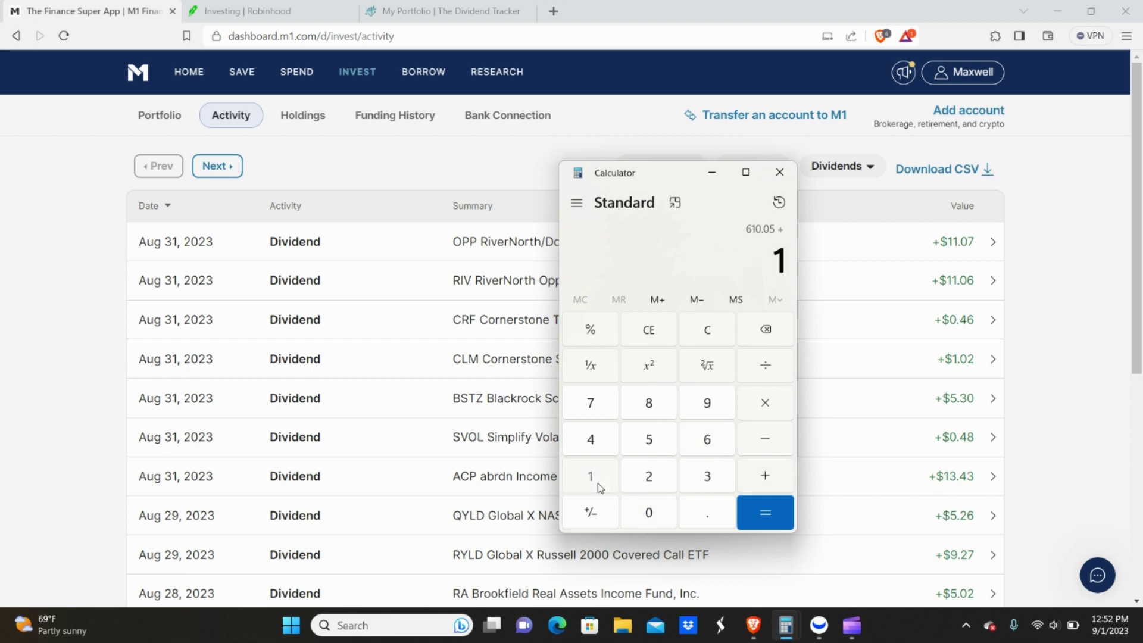
{"action": "left_click", "coordinate": [598, 484]}
{"action": "left_click", "coordinate": [707, 512]}
{"action": "left_click", "coordinate": [651, 513]}
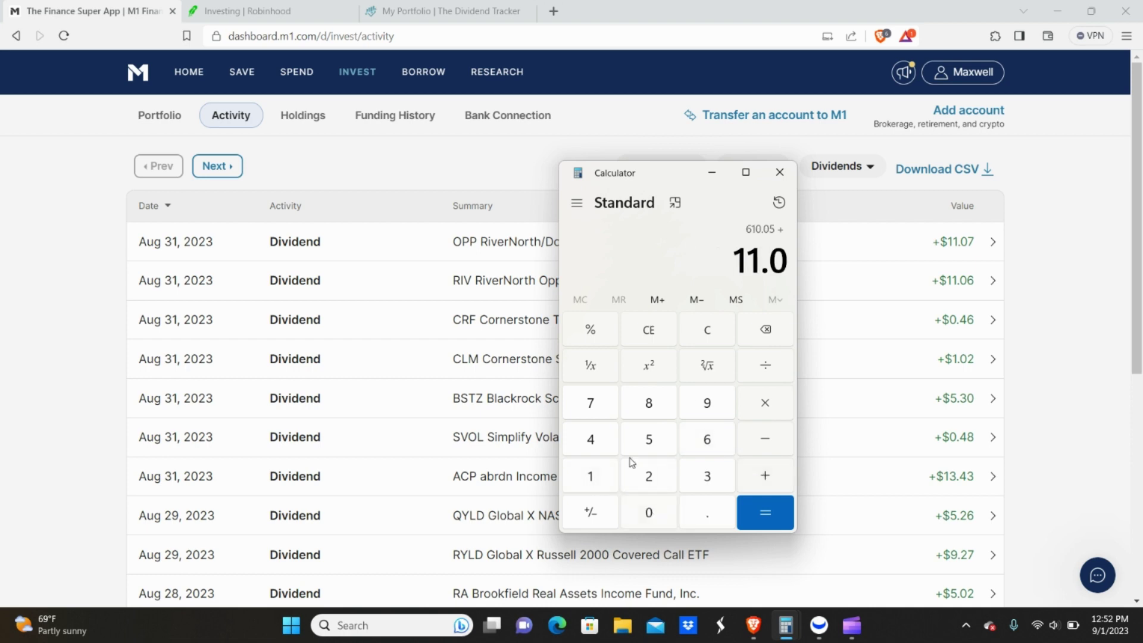
{"action": "left_click", "coordinate": [600, 401]}
{"action": "left_click", "coordinate": [759, 477]}
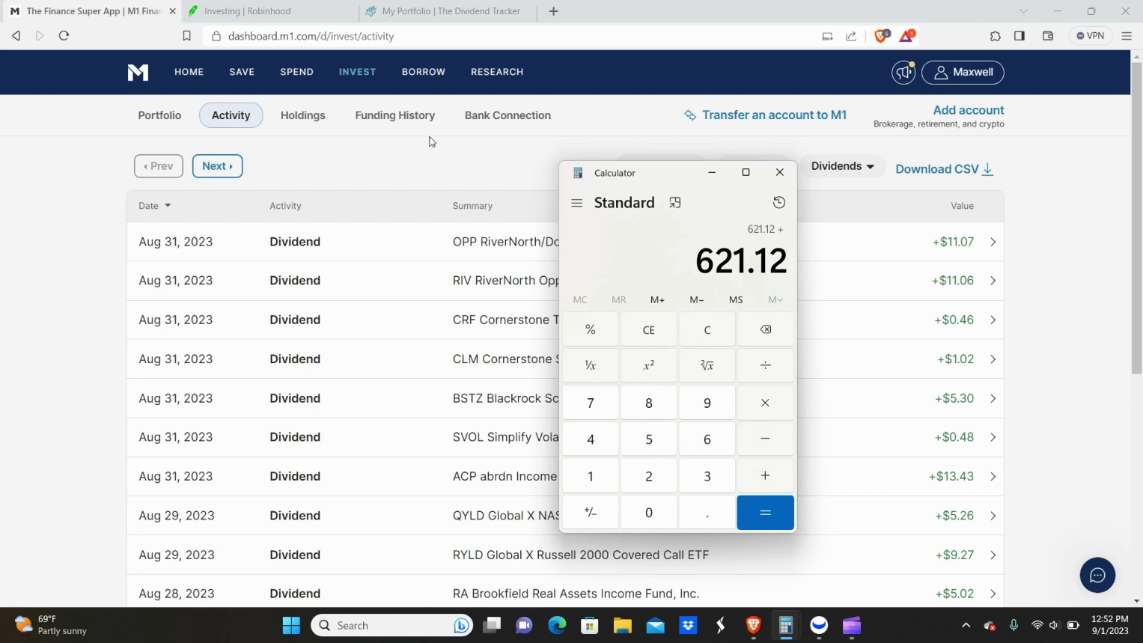
- In Robinhood, open the KLIP holding and show its full transaction history
{"action": "left_click", "coordinate": [249, 11]}
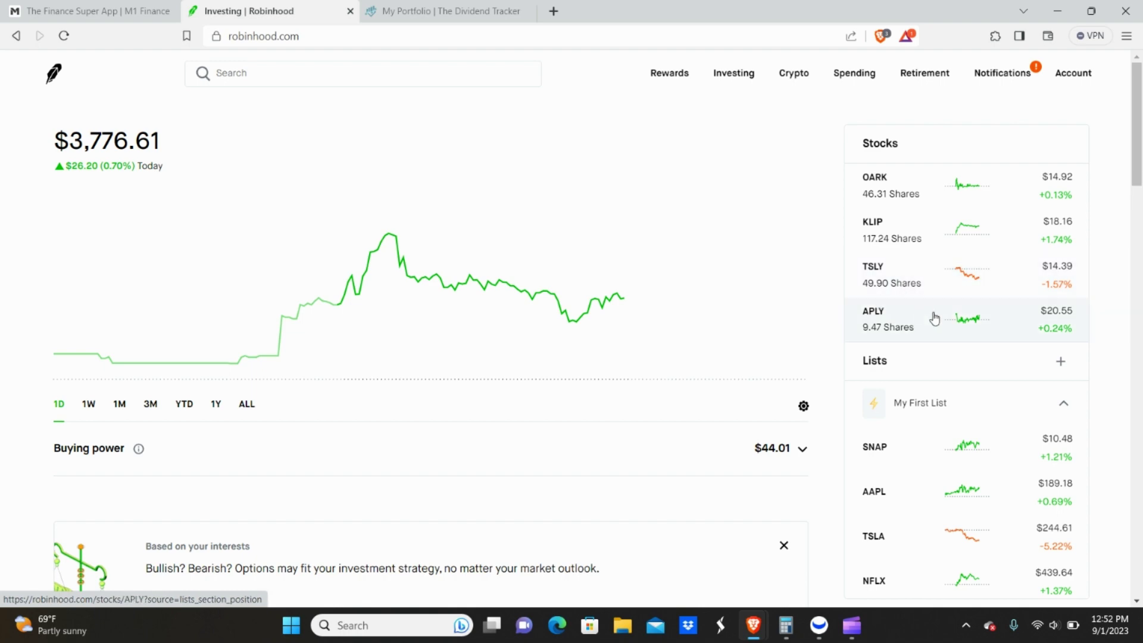
{"action": "left_click", "coordinate": [919, 235]}
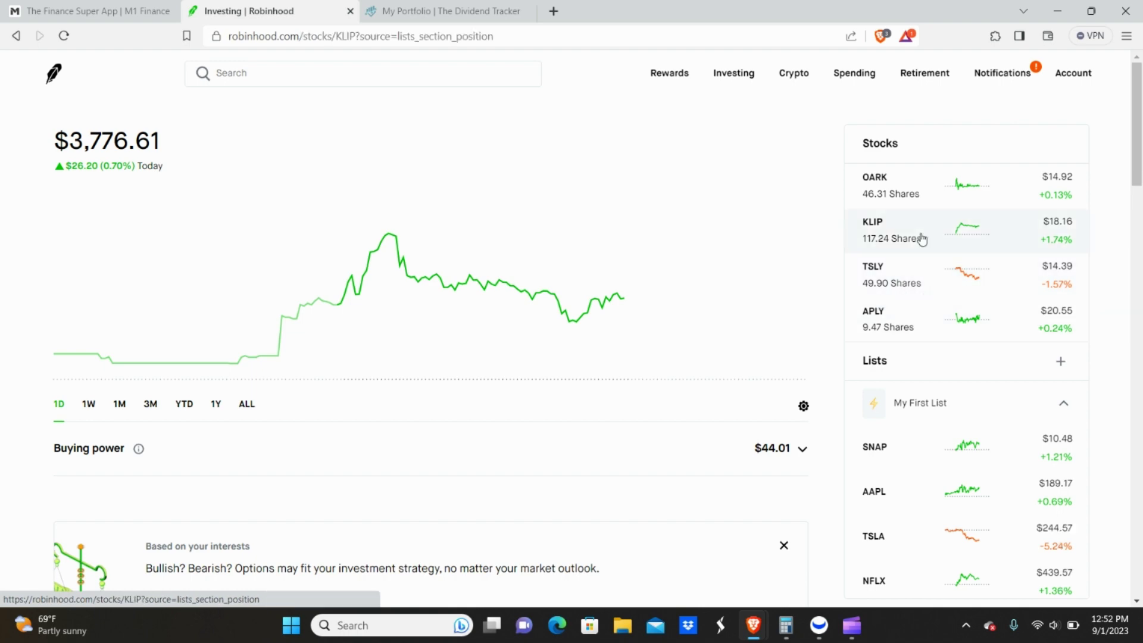
{"action": "left_click_drag", "start_coordinate": [1135, 130], "coordinate": [1133, 480]}
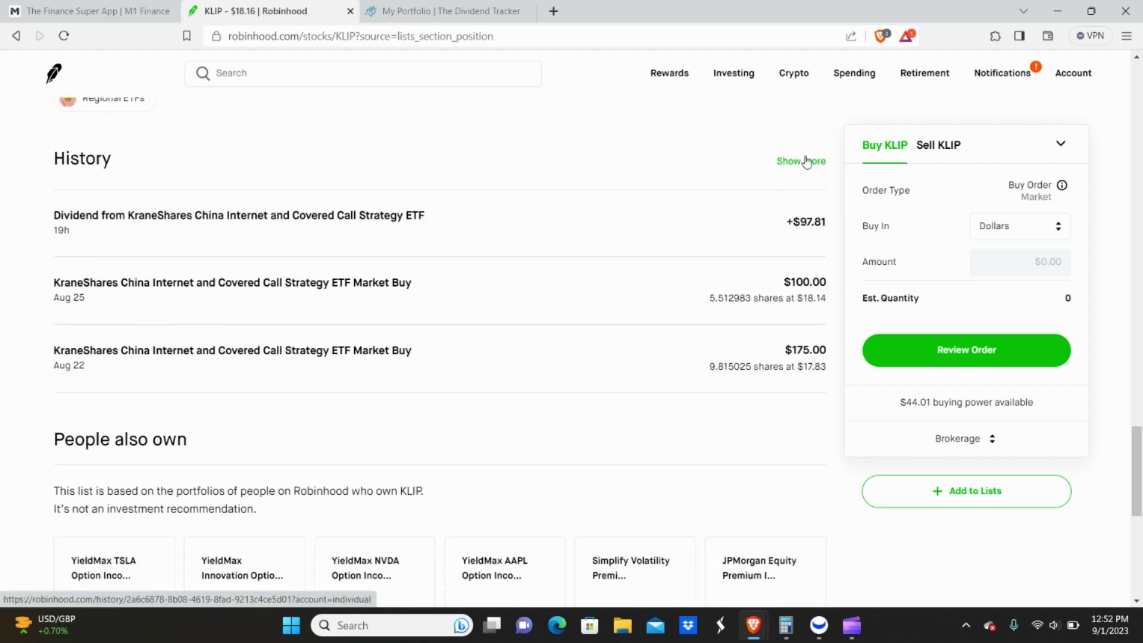
{"action": "left_click", "coordinate": [803, 160]}
{"action": "left_click", "coordinate": [1139, 473]}
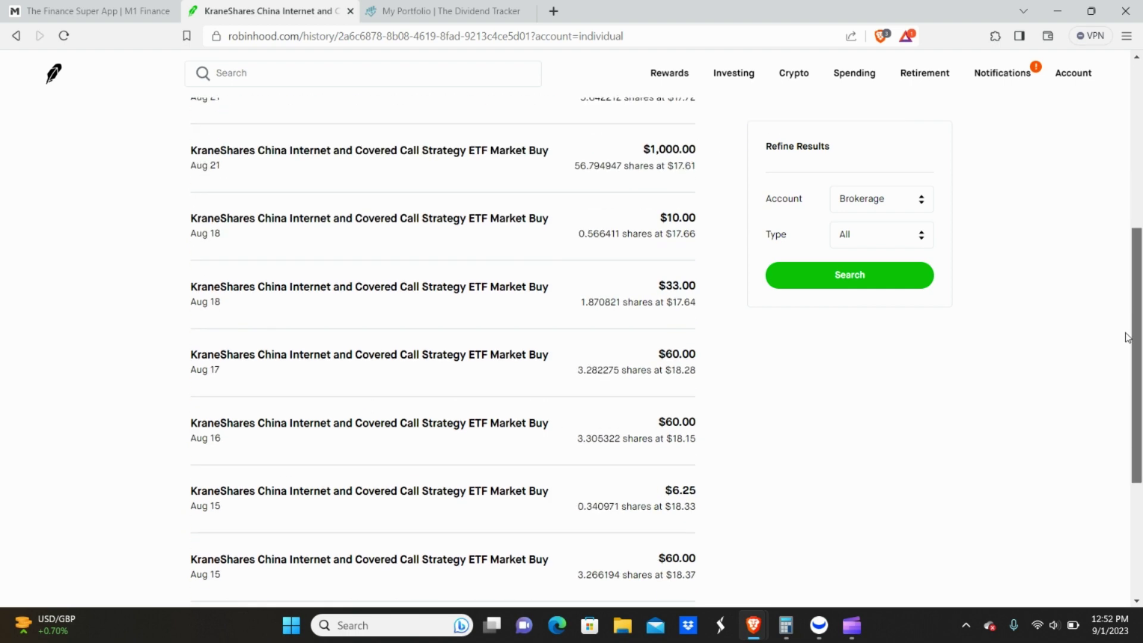
{"action": "scroll", "coordinate": [681, 256], "scroll_direction": "up", "scroll_amount": 10}
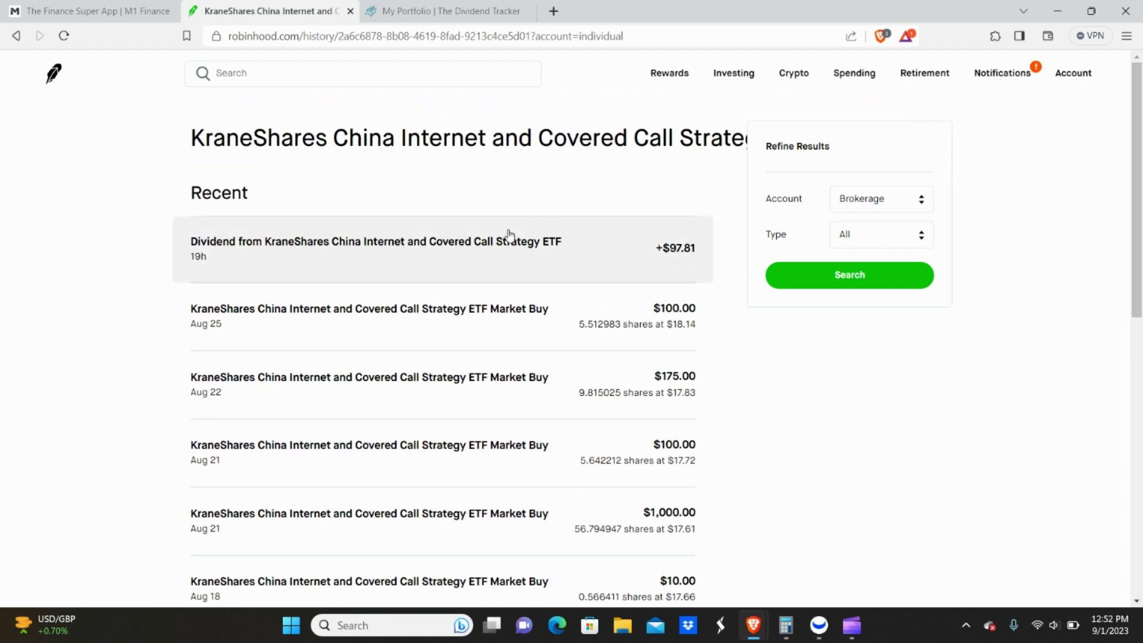
- Add the 97.81 KLIP dividend to the calculator's 621.12 (718.93), then return to the Investing overview
{"action": "mouse_move", "coordinate": [785, 640]}
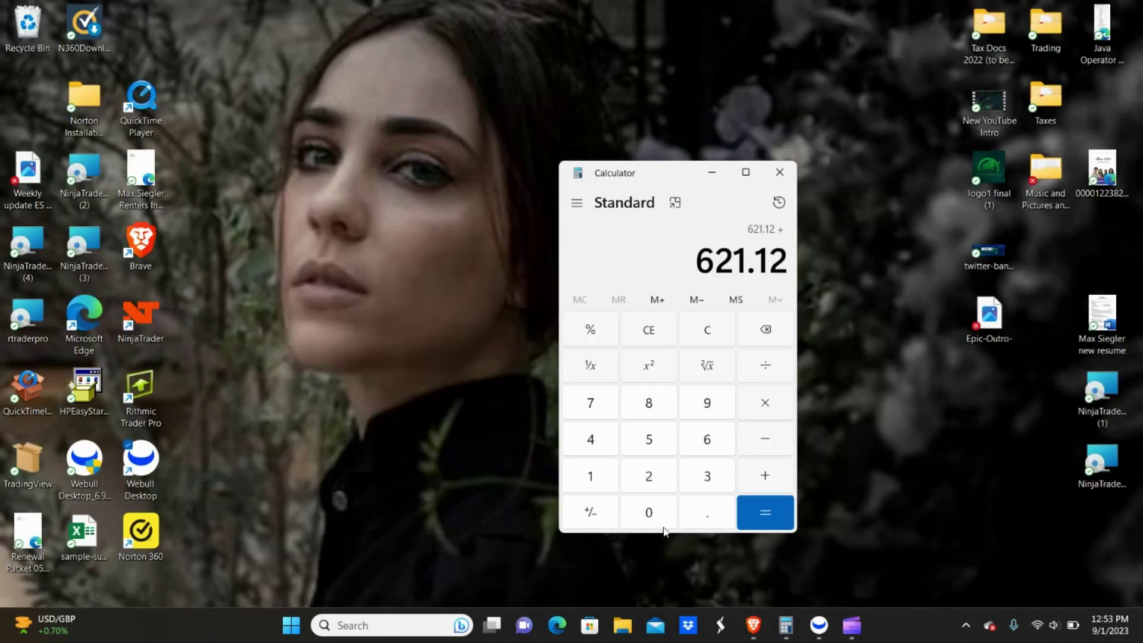
{"action": "left_click", "coordinate": [691, 560]}
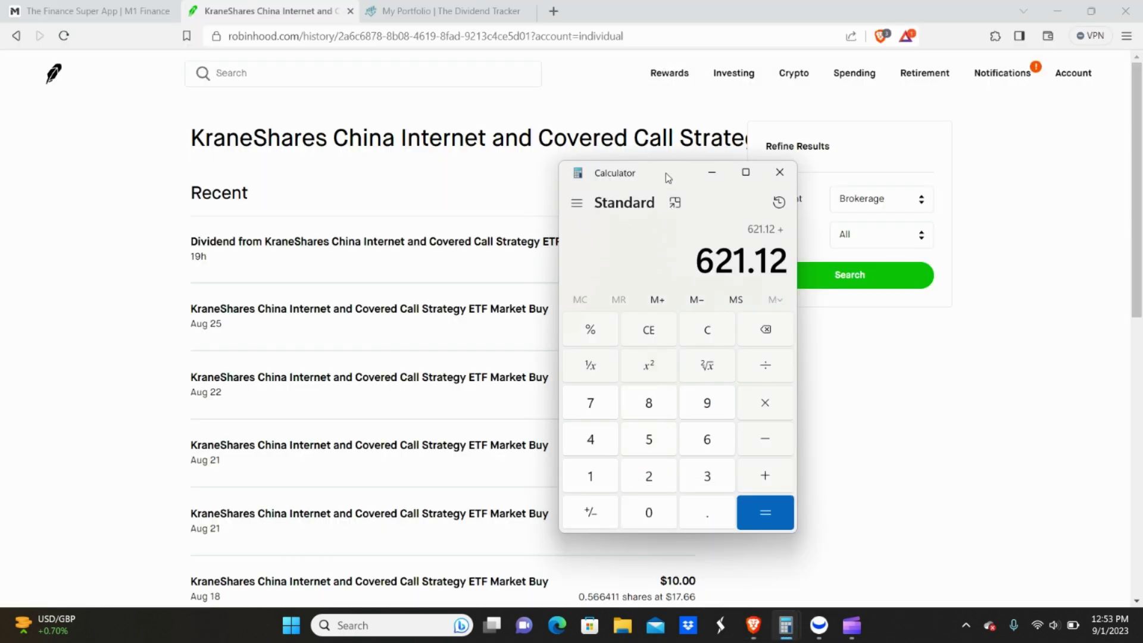
{"action": "left_click_drag", "start_coordinate": [665, 173], "coordinate": [825, 196]}
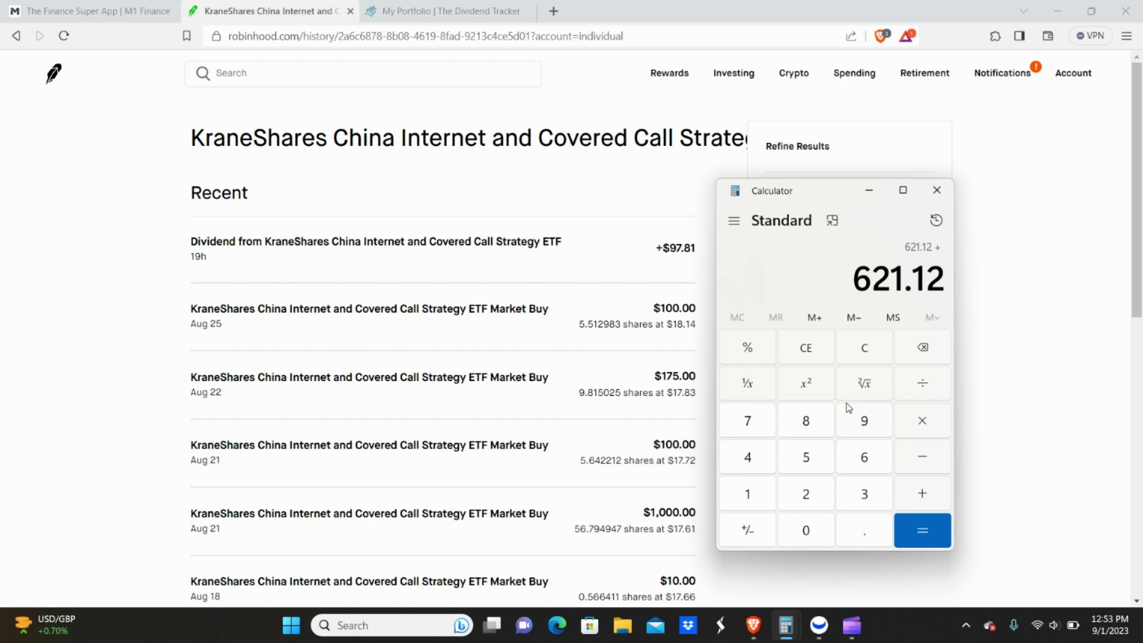
{"action": "left_click", "coordinate": [857, 424]}
{"action": "left_click", "coordinate": [750, 424]}
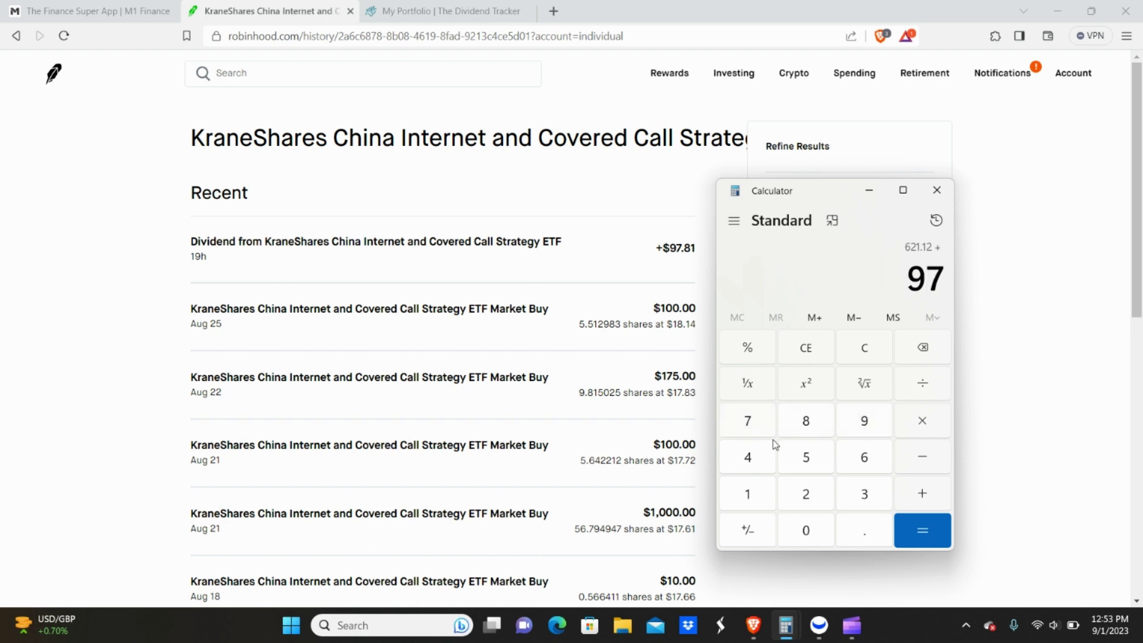
{"action": "left_click", "coordinate": [862, 536]}
{"action": "left_click", "coordinate": [818, 434]}
{"action": "left_click", "coordinate": [748, 496]}
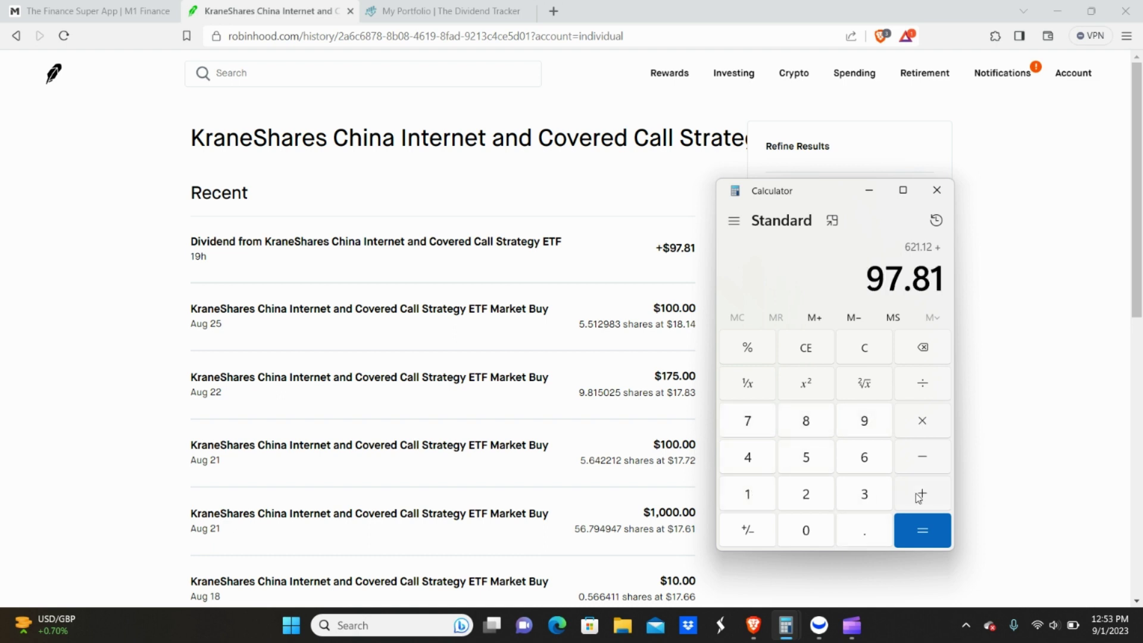
{"action": "left_click", "coordinate": [920, 498]}
{"action": "left_click", "coordinate": [734, 75]}
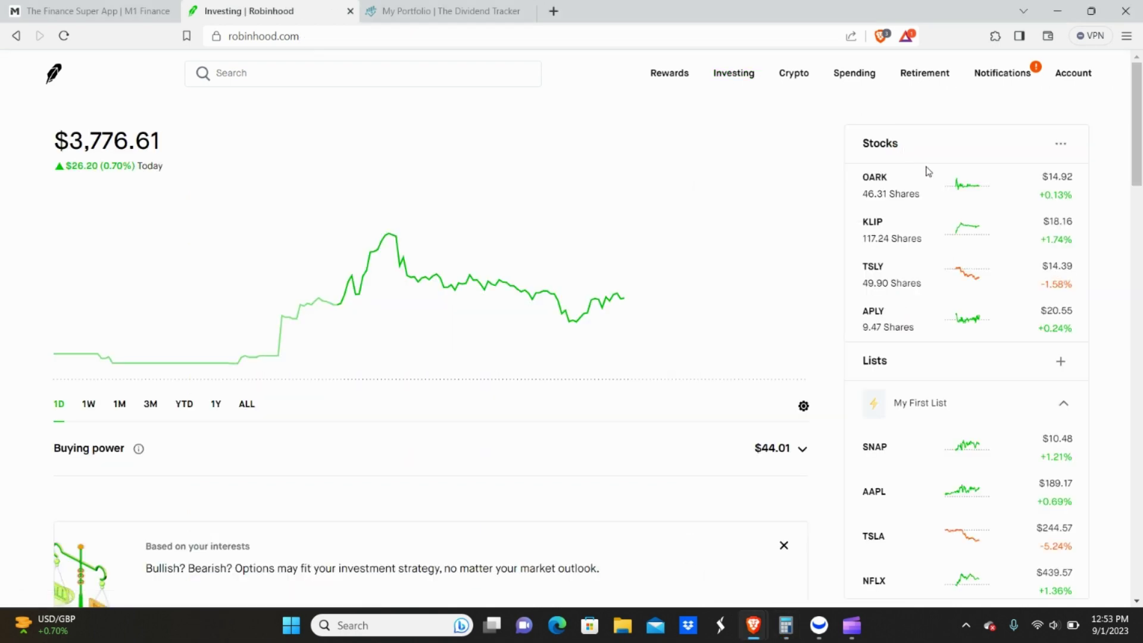
- Open the OARK holding's full transaction history to find the Aug 14 $6.25 dividend
{"action": "left_click", "coordinate": [938, 199]}
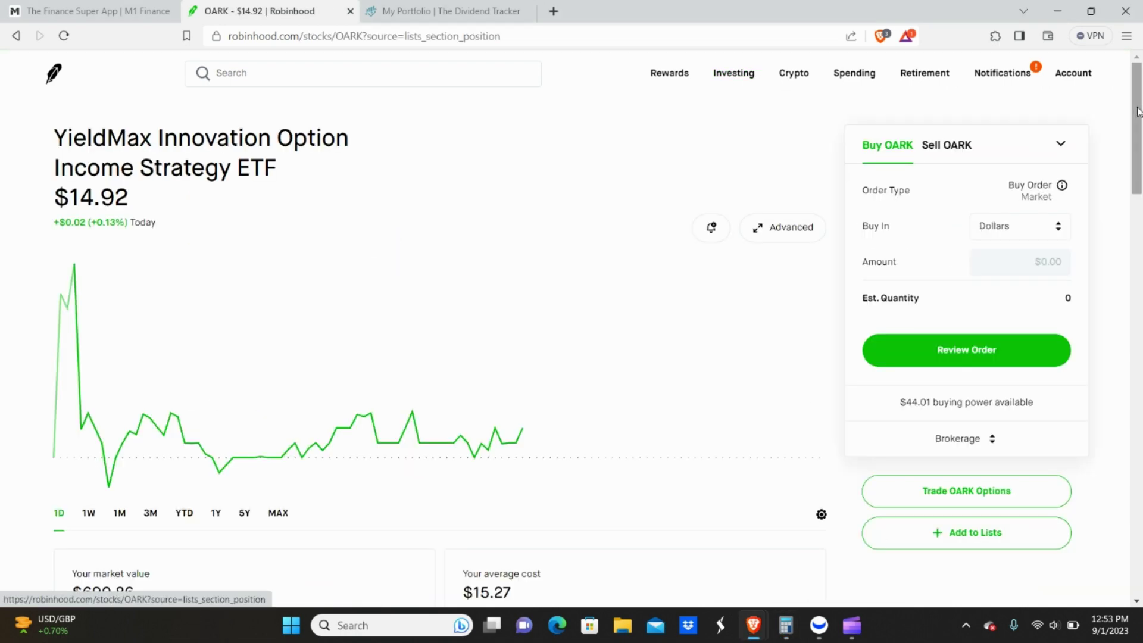
{"action": "left_click", "coordinate": [1139, 244]}
{"action": "scroll", "coordinate": [1138, 244], "scroll_direction": "down", "scroll_amount": 10}
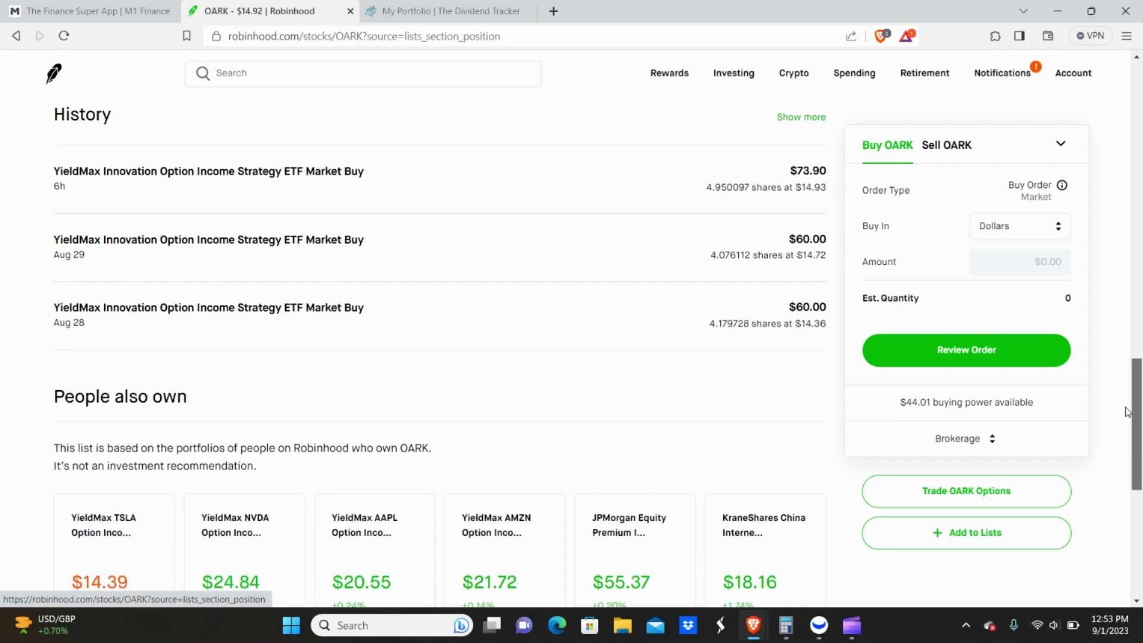
{"action": "left_click", "coordinate": [800, 116]}
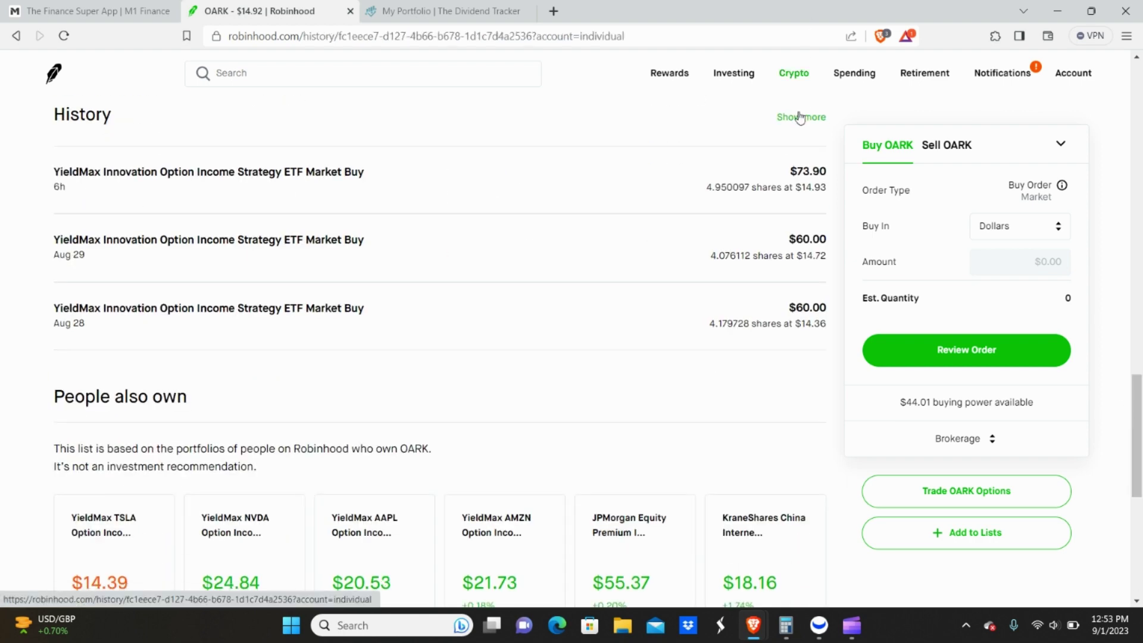
{"action": "scroll", "coordinate": [1140, 515], "scroll_direction": "down", "scroll_amount": 8}
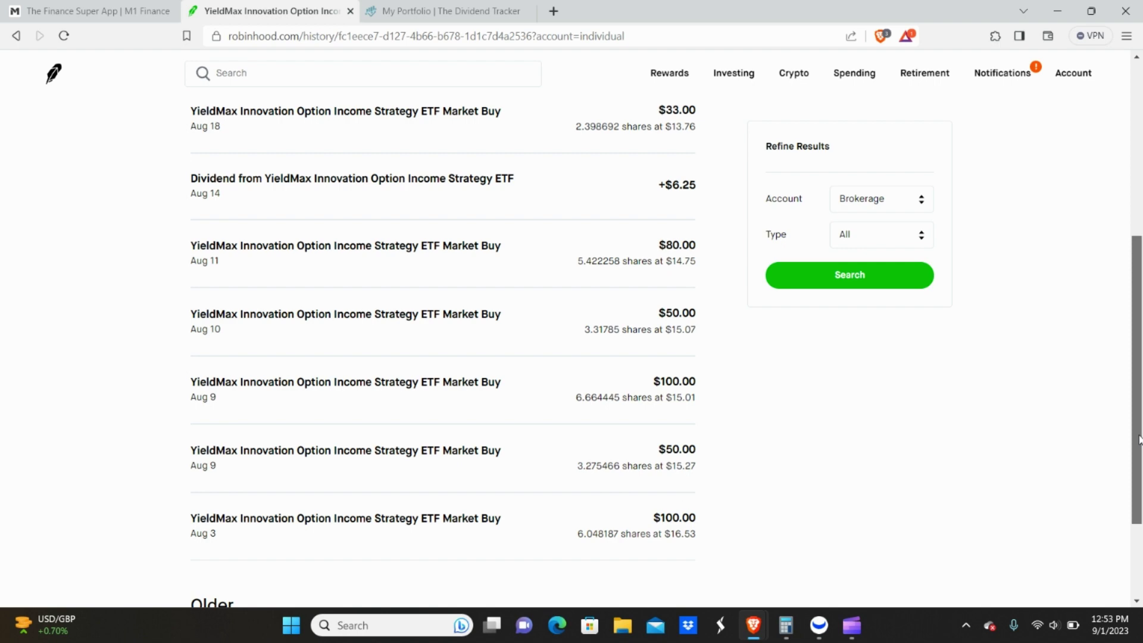
{"action": "left_click_drag", "start_coordinate": [1139, 515], "coordinate": [1140, 277]}
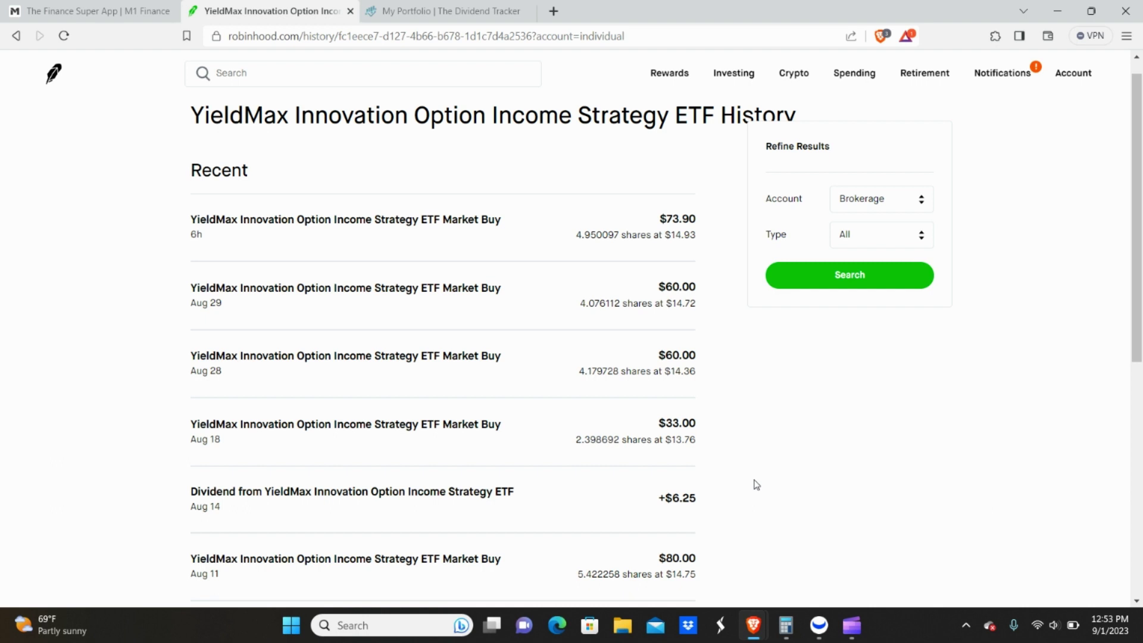
- Add 6.25 to the calculator total, giving 725.18, then switch from Robinhood to Webull
{"action": "mouse_move", "coordinate": [788, 634]}
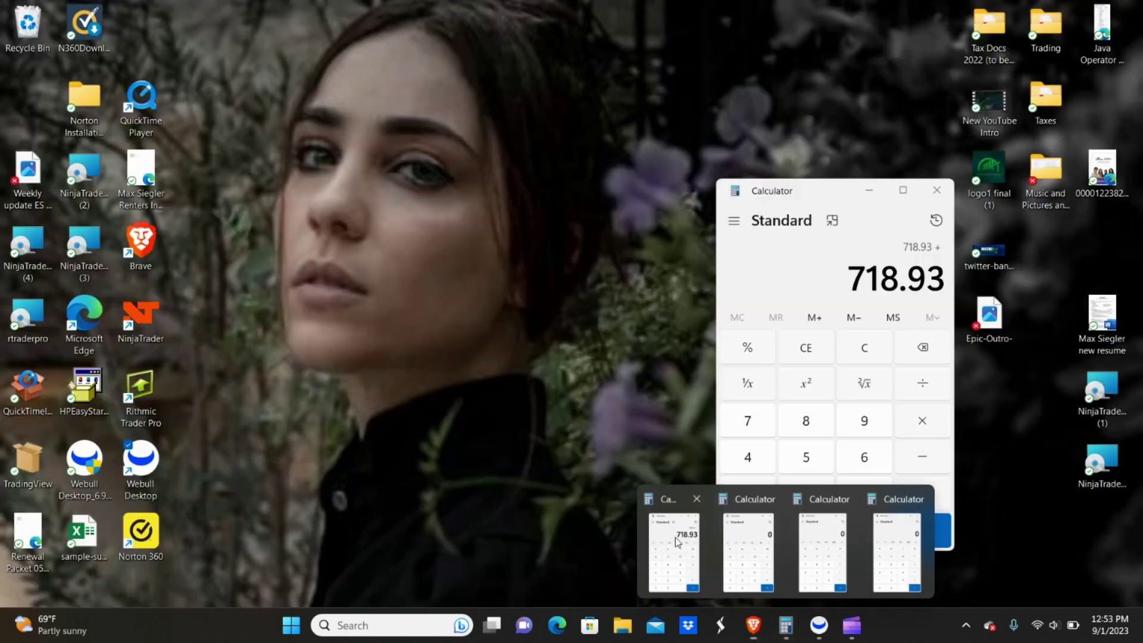
{"action": "left_click", "coordinate": [675, 537]}
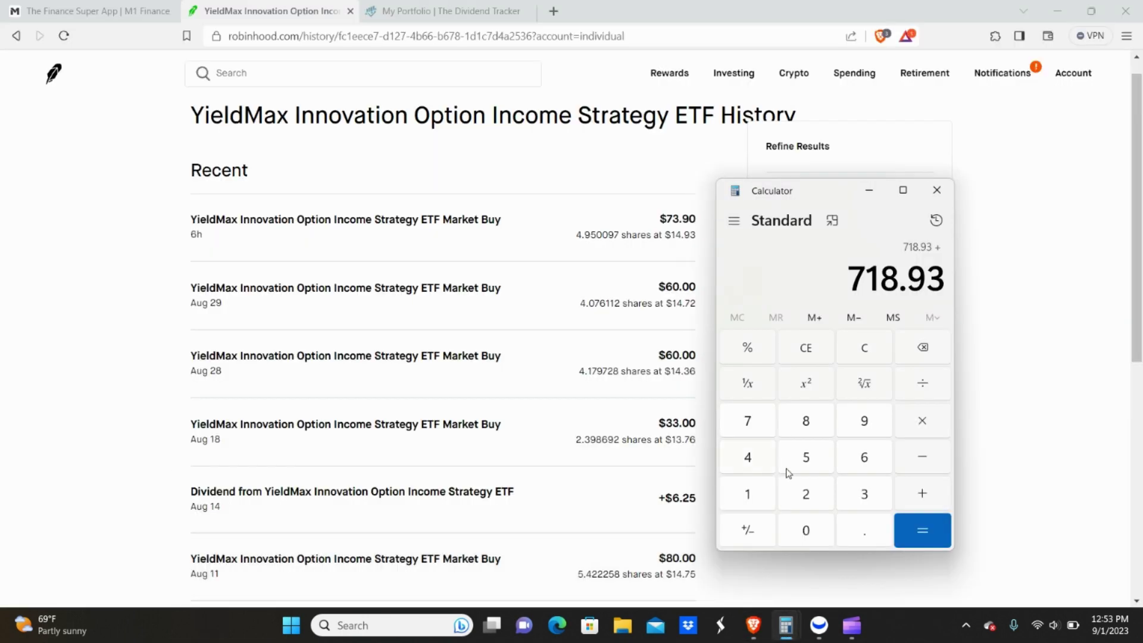
{"action": "left_click", "coordinate": [862, 459]}
{"action": "left_click", "coordinate": [853, 538]}
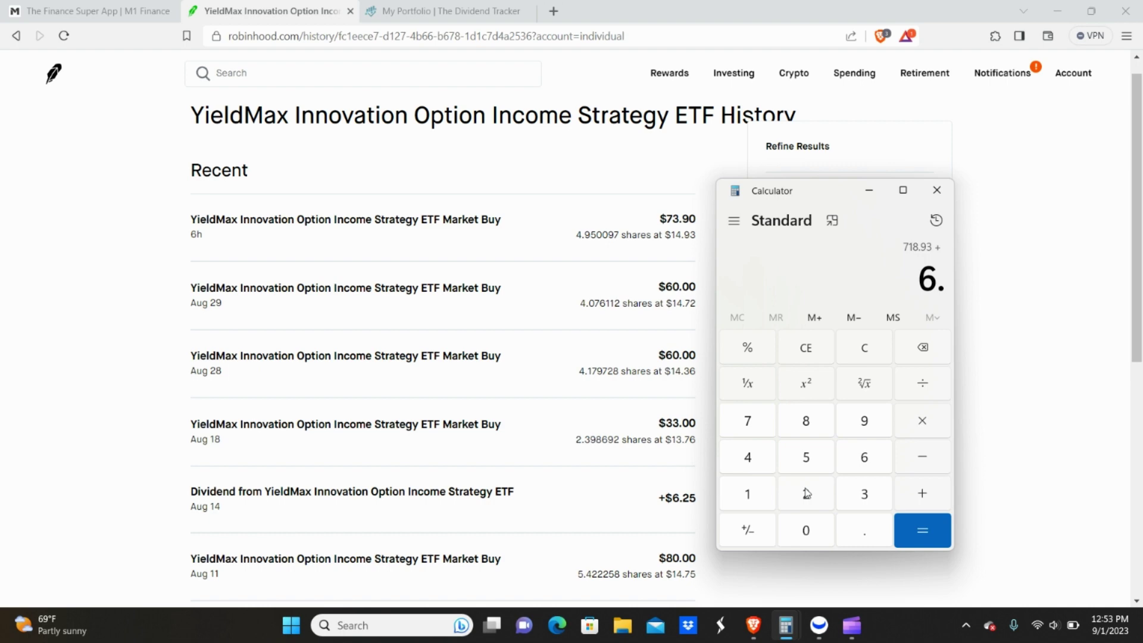
{"action": "left_click", "coordinate": [807, 493]}
{"action": "left_click", "coordinate": [806, 456]}
{"action": "left_click", "coordinate": [900, 492]}
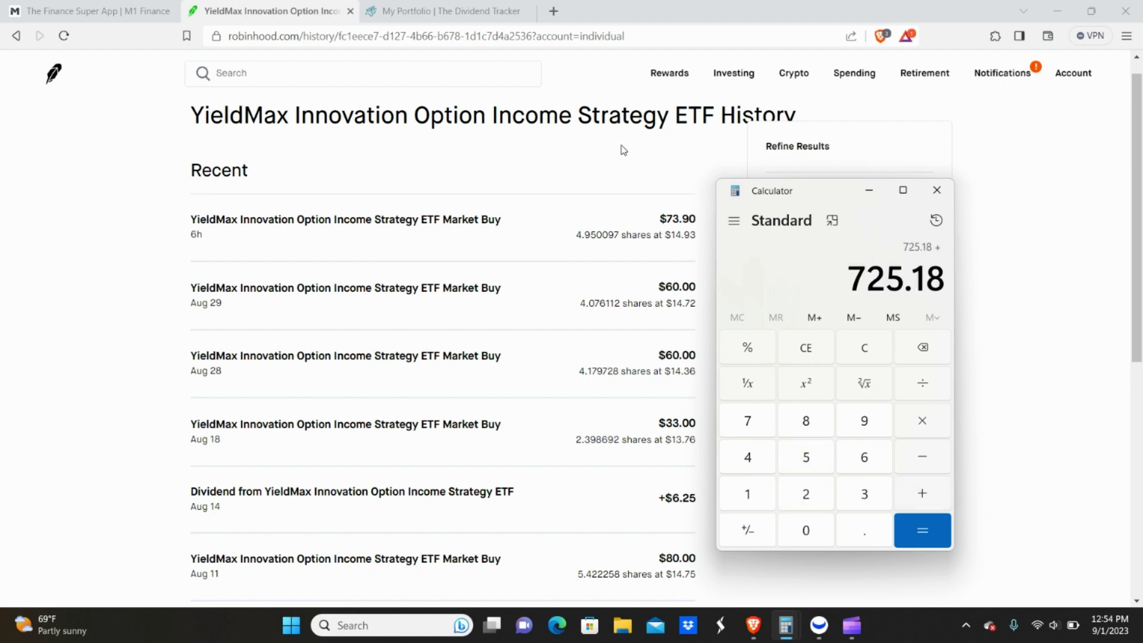
{"action": "left_click", "coordinate": [755, 82]}
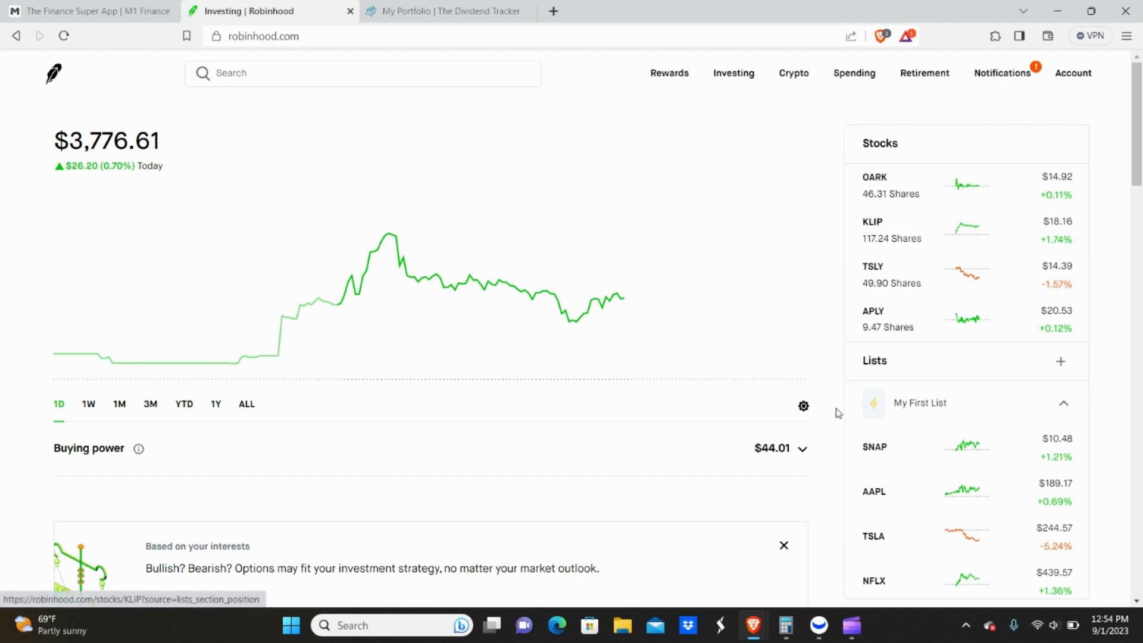
{"action": "left_click", "coordinate": [820, 626]}
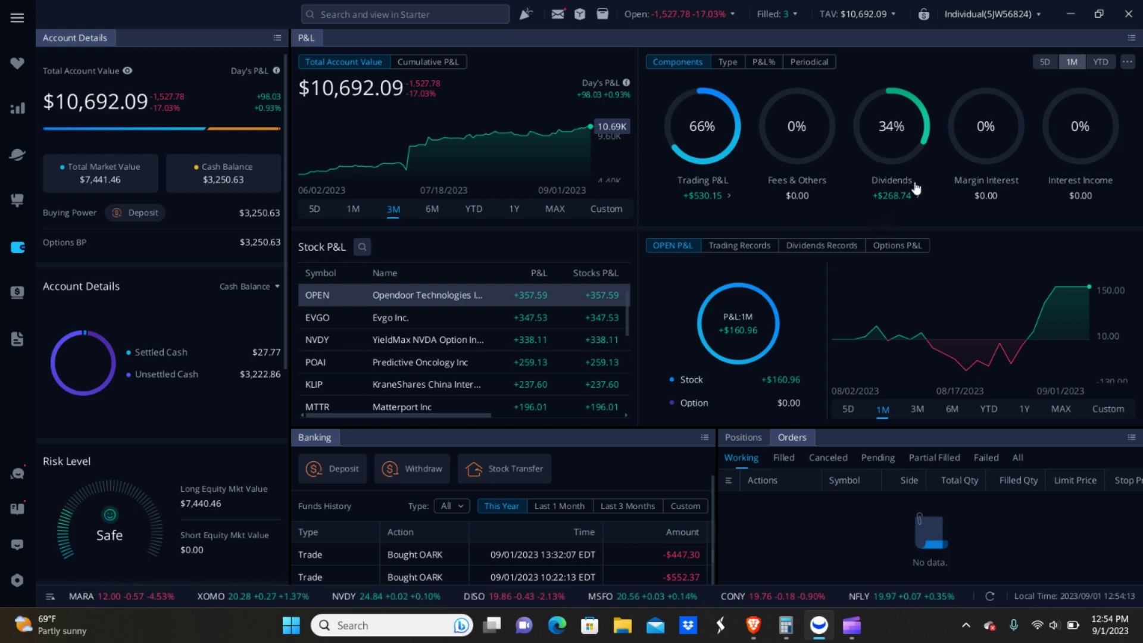
- Show Webull's last-3-months dividends and add KLIP's 95.69 to the calculator, giving 820.87
{"action": "left_click", "coordinate": [917, 197]}
{"action": "left_click", "coordinate": [803, 220]}
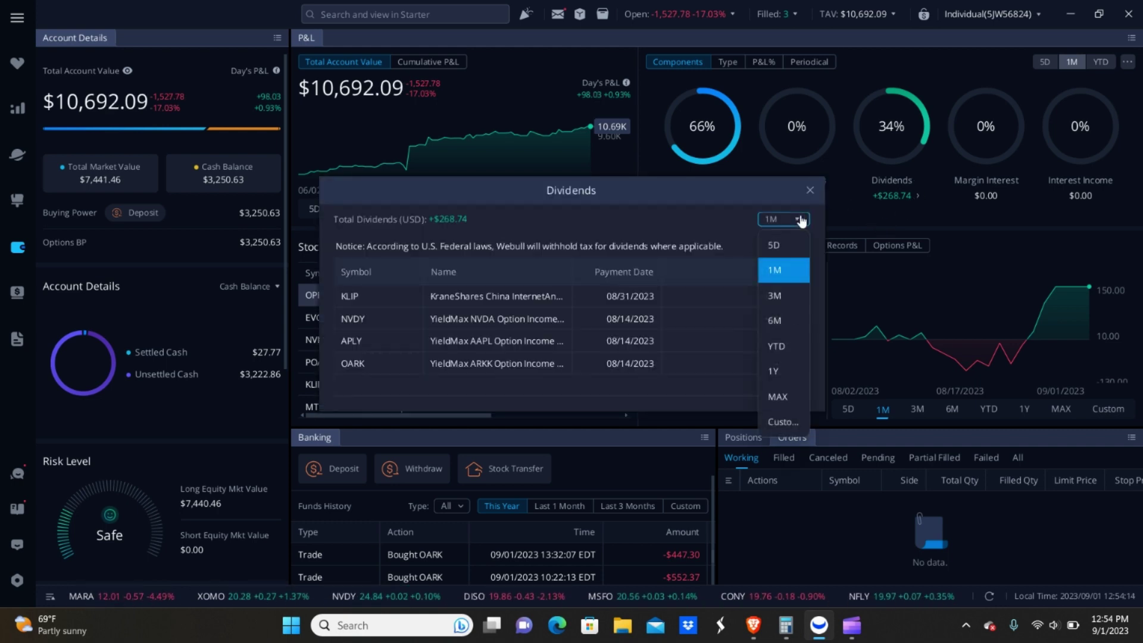
{"action": "left_click", "coordinate": [777, 296]}
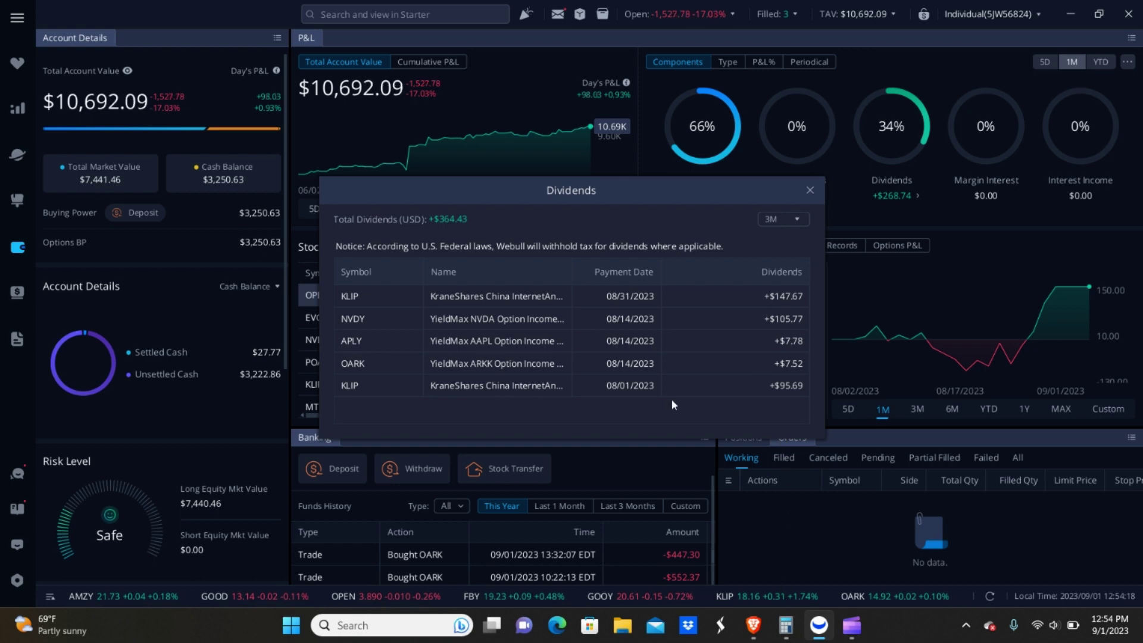
{"action": "mouse_move", "coordinate": [787, 636]}
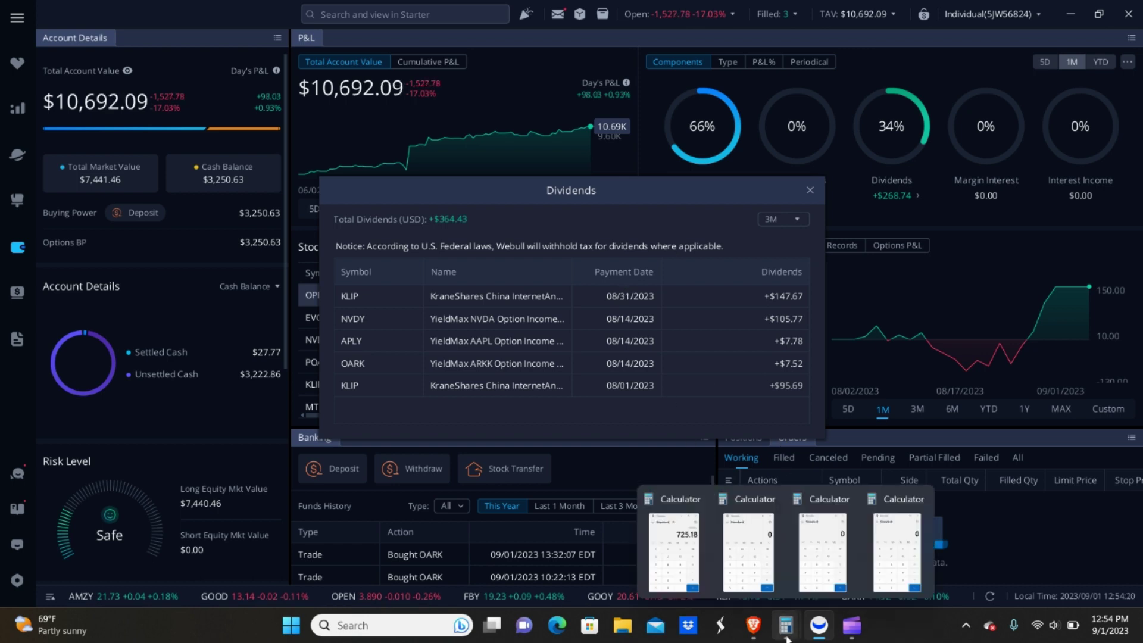
{"action": "left_click", "coordinate": [664, 546]}
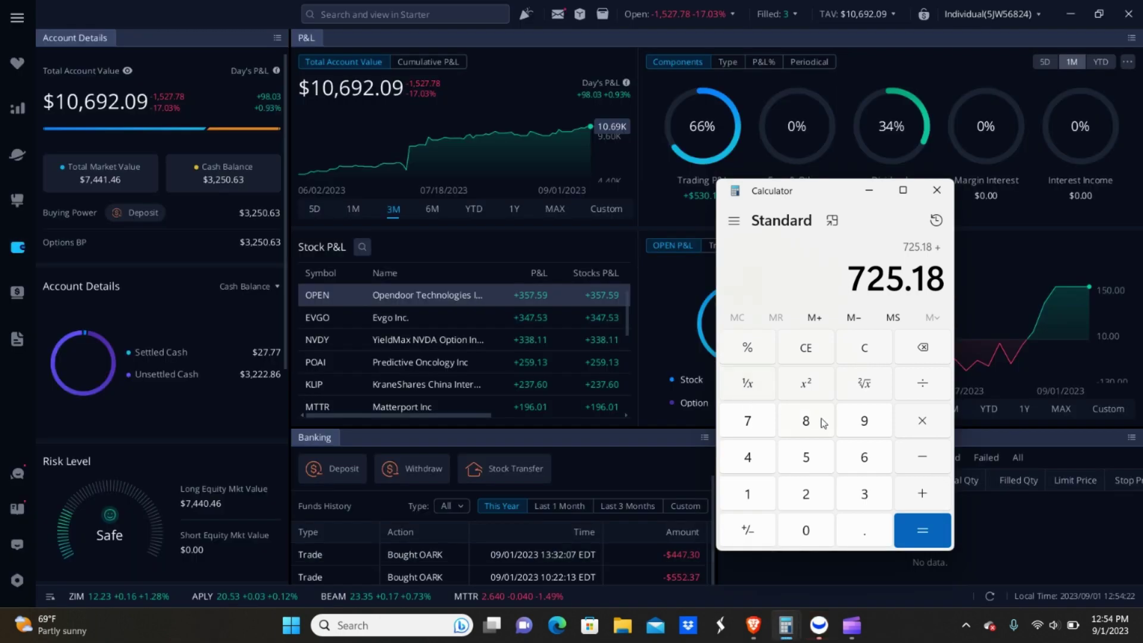
{"action": "left_click", "coordinate": [854, 423]}
{"action": "left_click", "coordinate": [807, 457]}
{"action": "left_click", "coordinate": [864, 530]}
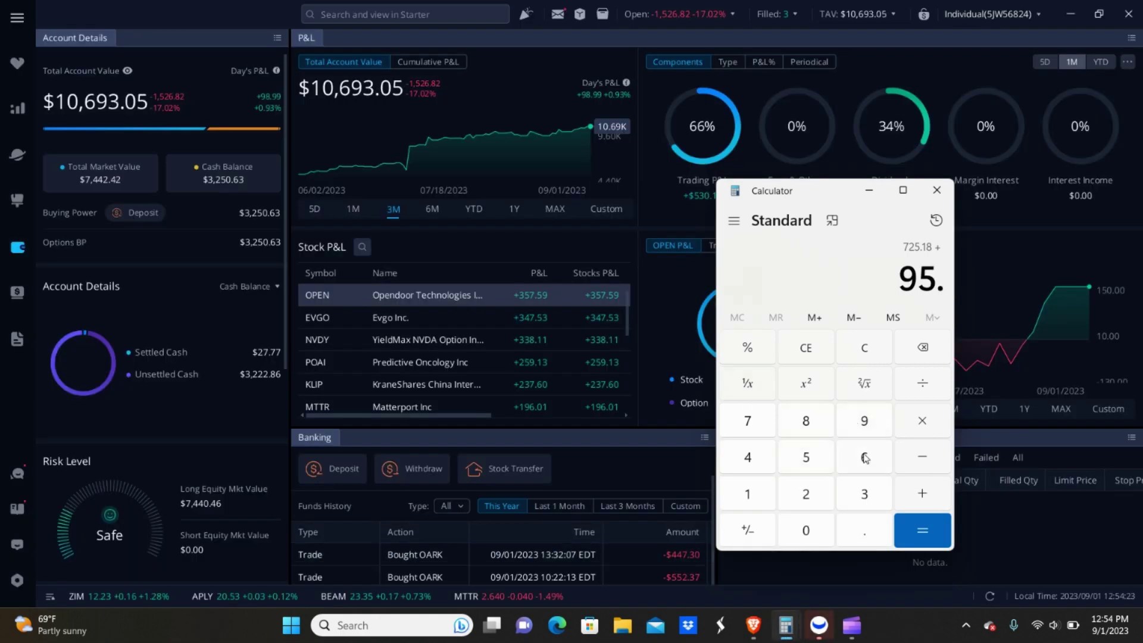
{"action": "left_click", "coordinate": [865, 458]}
{"action": "left_click", "coordinate": [864, 421]}
{"action": "left_click", "coordinate": [923, 493]}
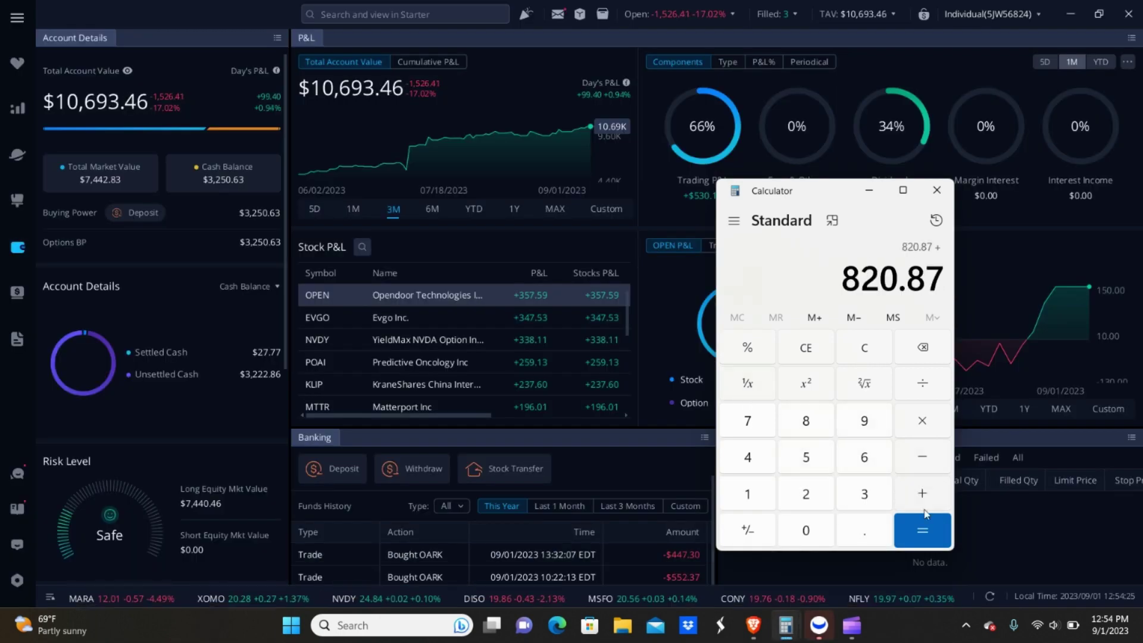
- Show the last-3-months dividends again and add OARK's 7.52, giving 828.39
{"action": "left_click_drag", "start_coordinate": [843, 204], "coordinate": [563, 186]}
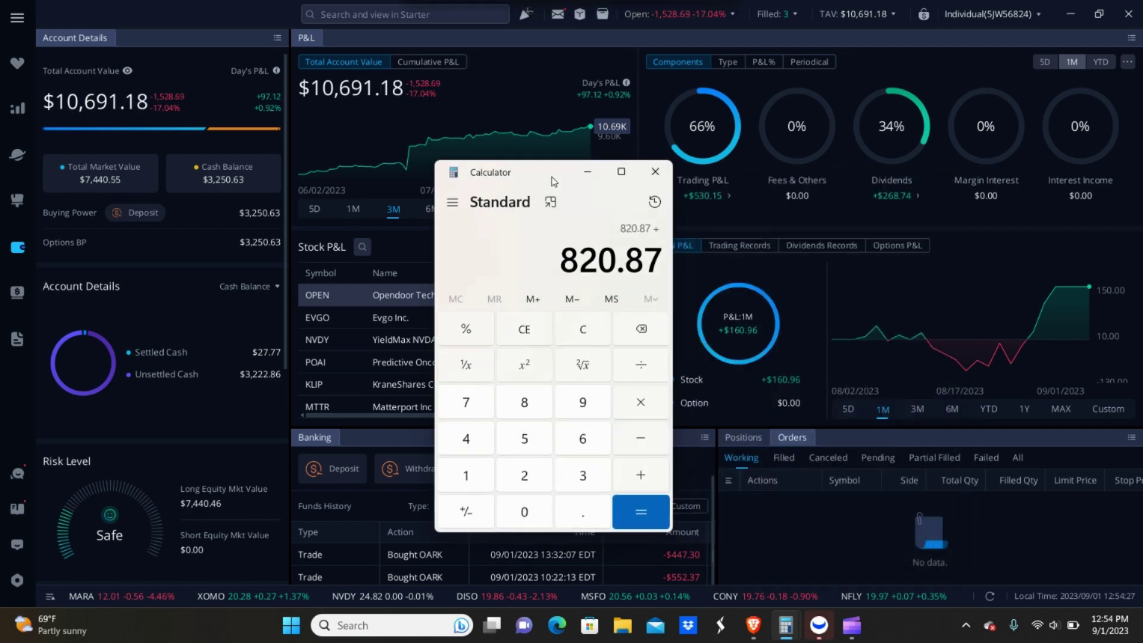
{"action": "left_click", "coordinate": [770, 201]}
{"action": "left_click", "coordinate": [920, 198]}
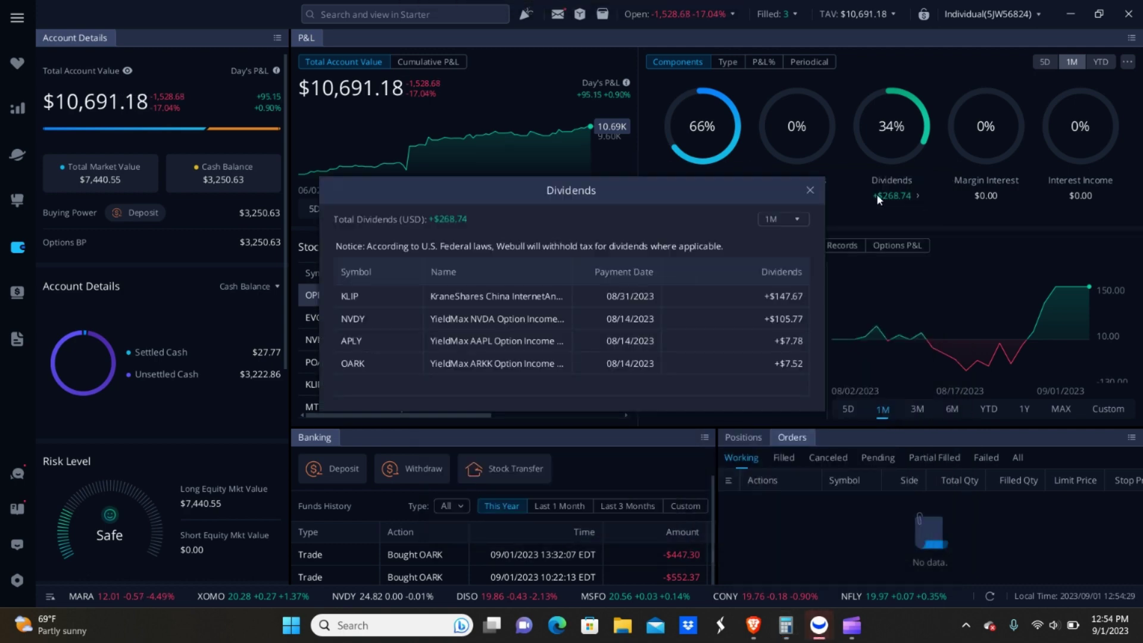
{"action": "left_click", "coordinate": [798, 218]}
{"action": "left_click", "coordinate": [781, 302]}
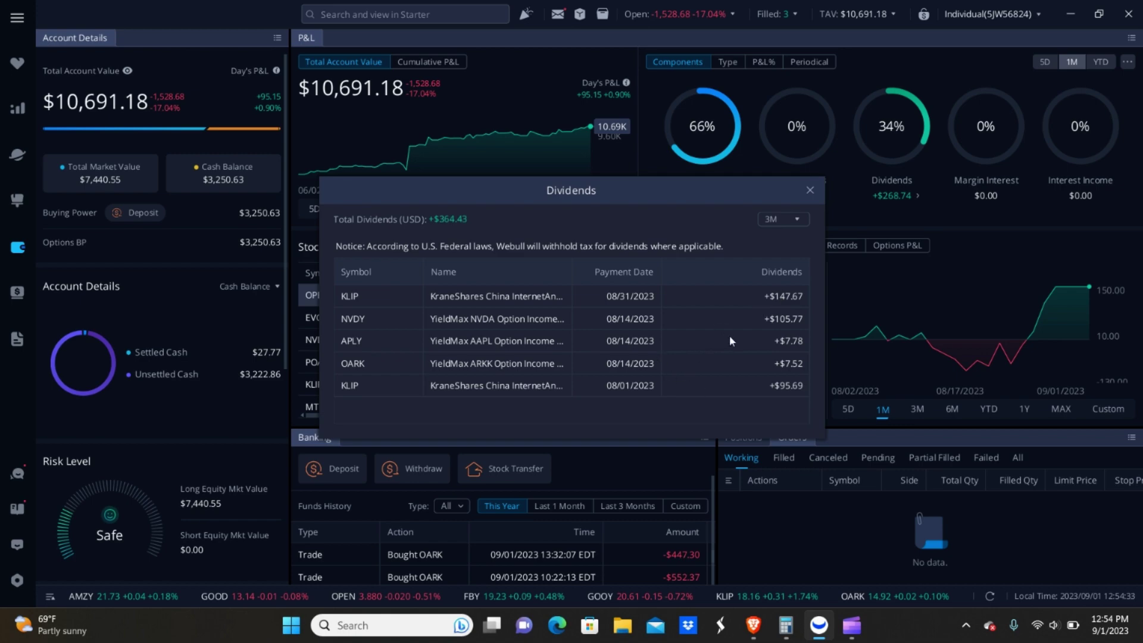
{"action": "mouse_move", "coordinate": [786, 626]}
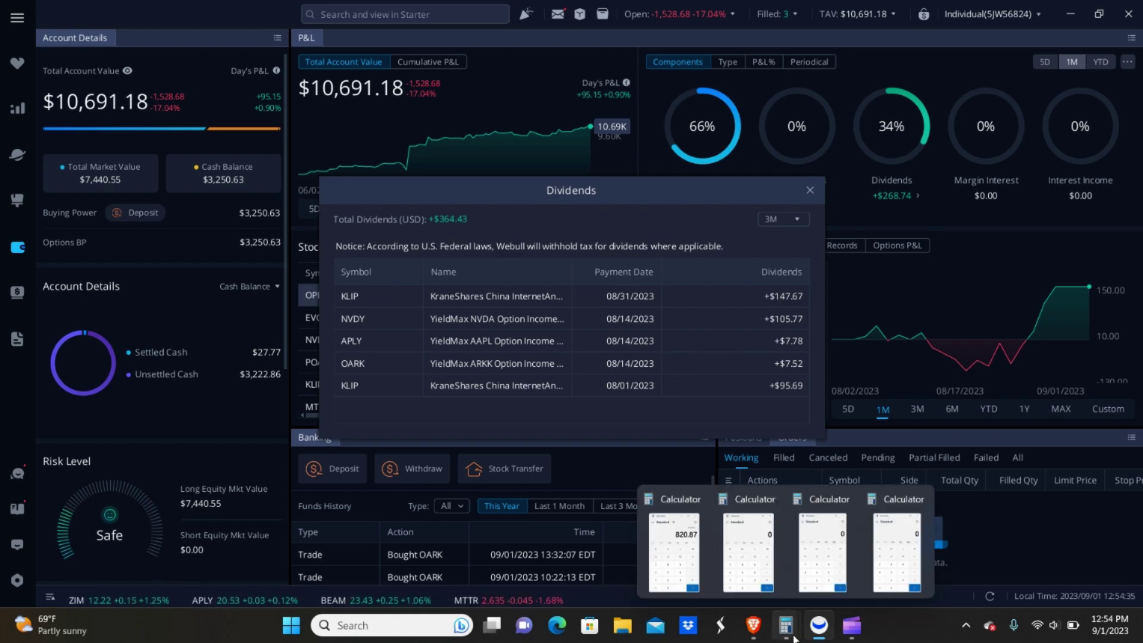
{"action": "left_click", "coordinate": [662, 548]}
{"action": "left_click", "coordinate": [467, 403]}
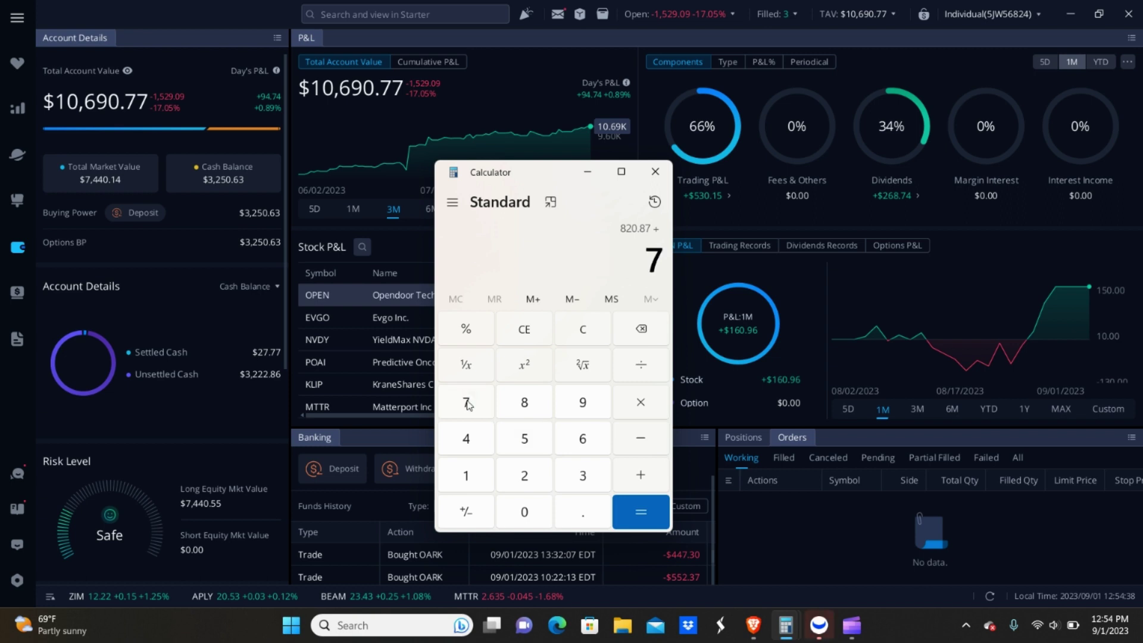
{"action": "left_click", "coordinate": [573, 523]}
{"action": "left_click", "coordinate": [540, 439]}
{"action": "left_click", "coordinate": [525, 475]}
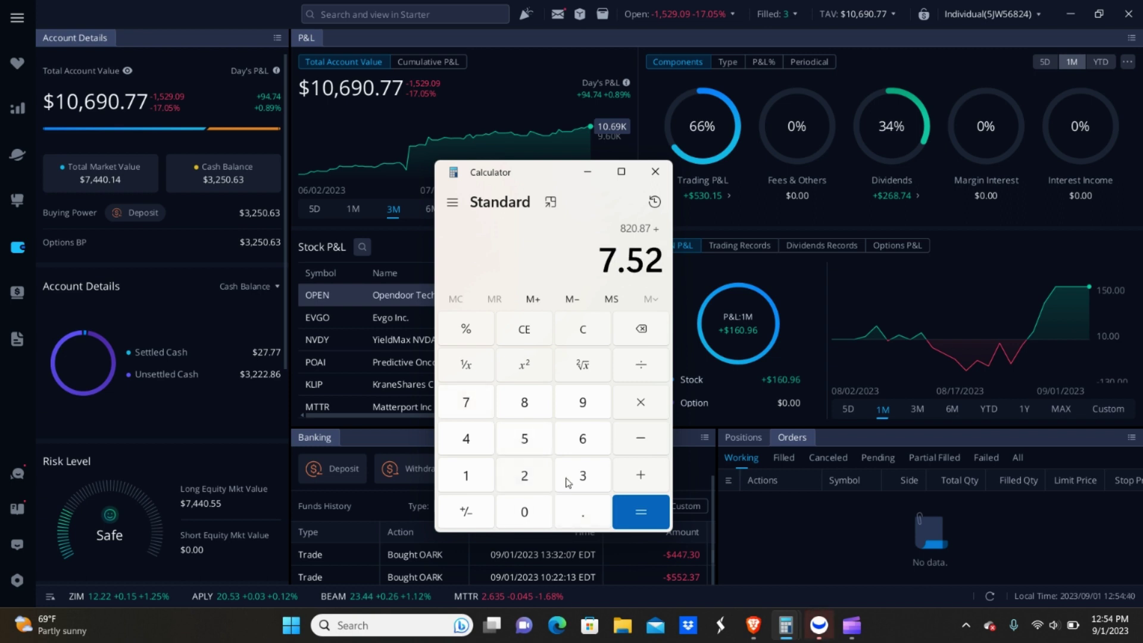
{"action": "left_click", "coordinate": [640, 474]}
- Add the 7.78 APLY dividend, bringing the total to 836.17
{"action": "left_click", "coordinate": [468, 410]}
{"action": "left_click", "coordinate": [584, 515]}
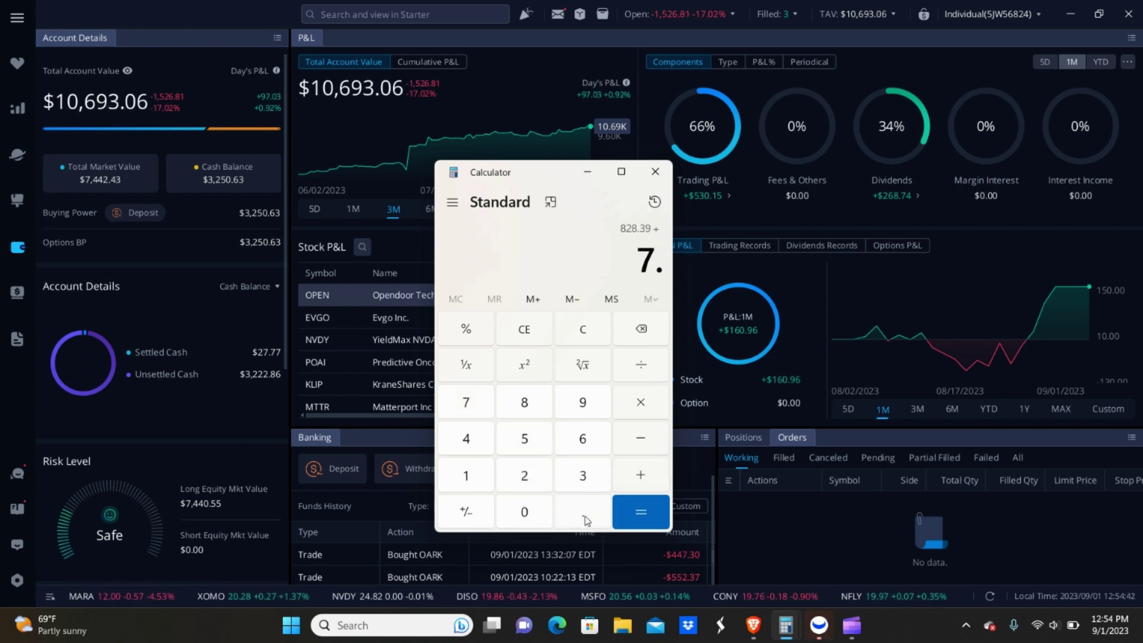
{"action": "left_click", "coordinate": [467, 405]}
{"action": "left_click", "coordinate": [524, 405]}
{"action": "left_click", "coordinate": [640, 474]}
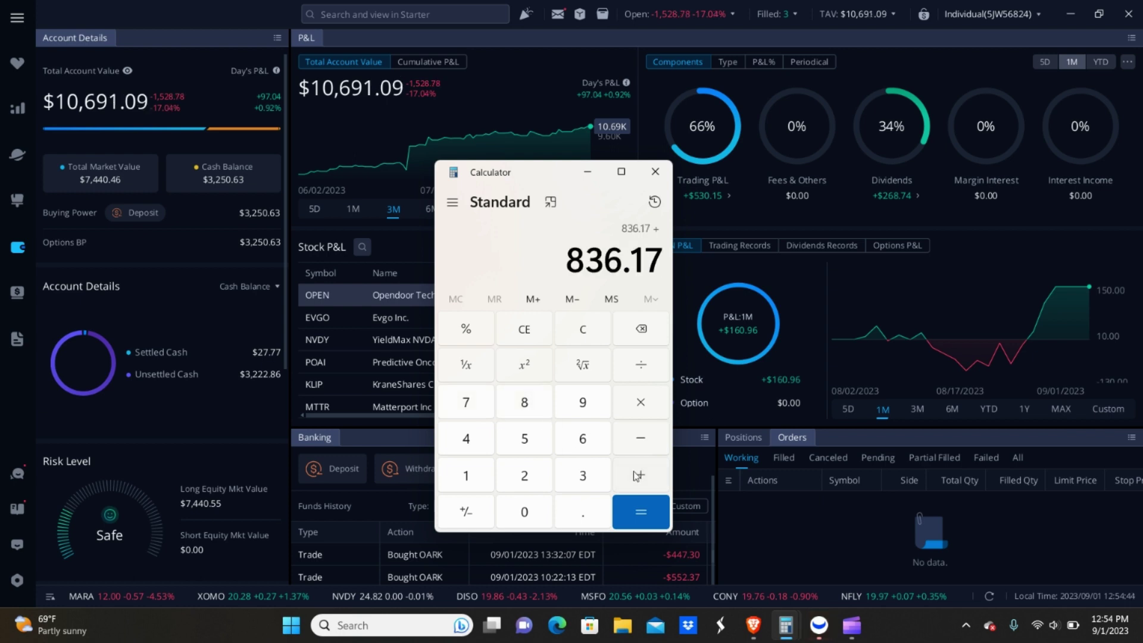
- Add the 105.77 NVDY dividend from the Webull breakdown, giving 941.94
{"action": "left_click", "coordinate": [920, 197]}
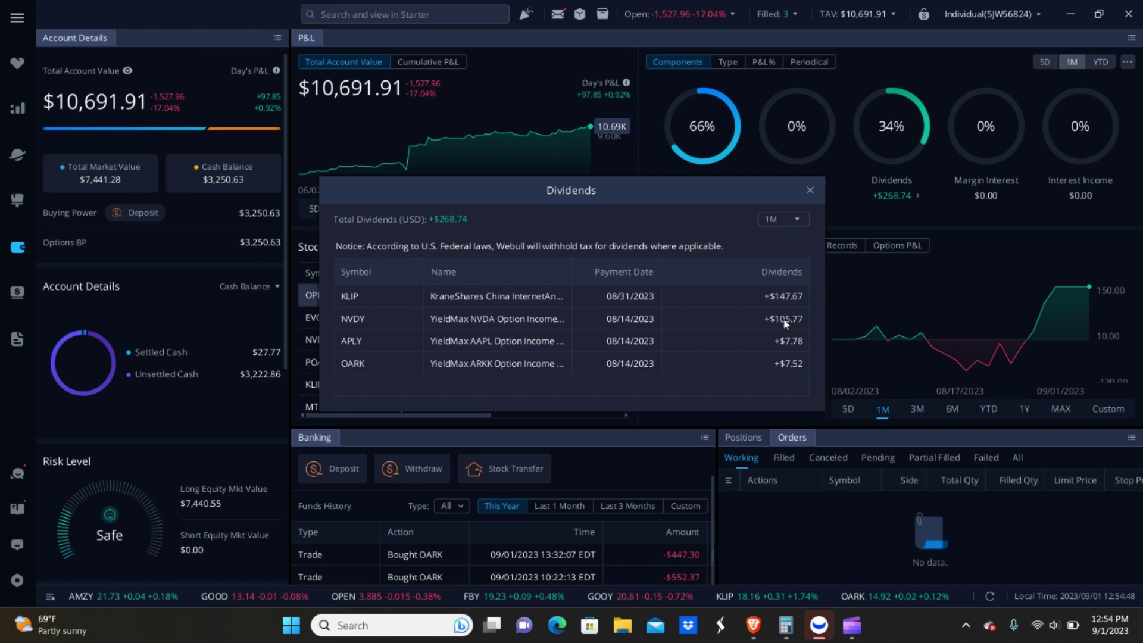
{"action": "mouse_move", "coordinate": [786, 625]}
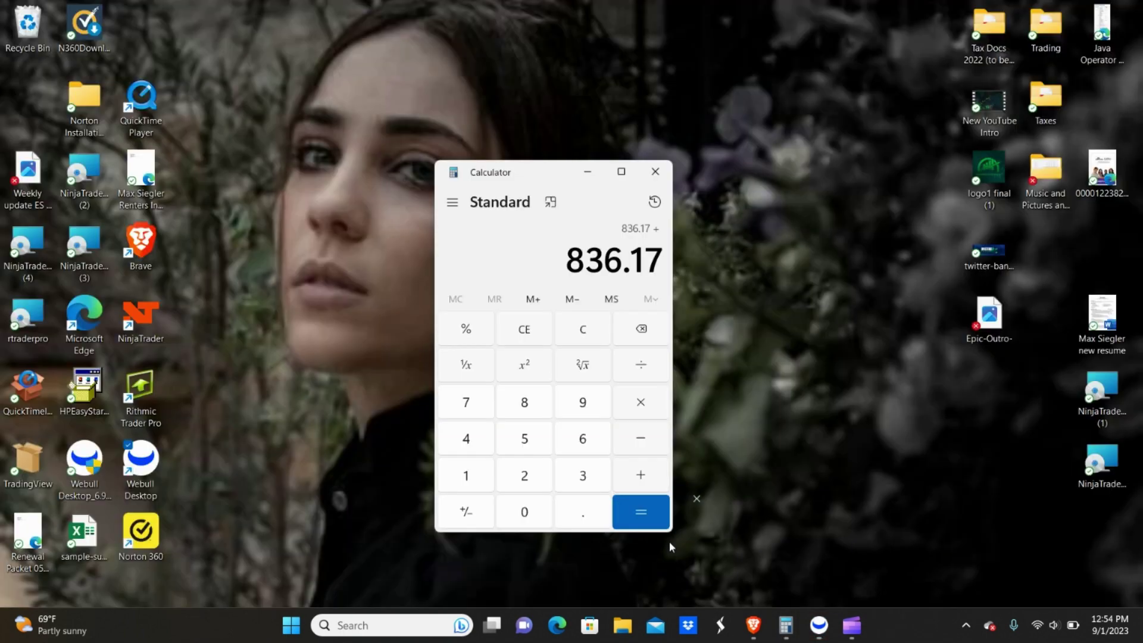
{"action": "left_click", "coordinate": [669, 542]}
{"action": "left_click", "coordinate": [471, 478]}
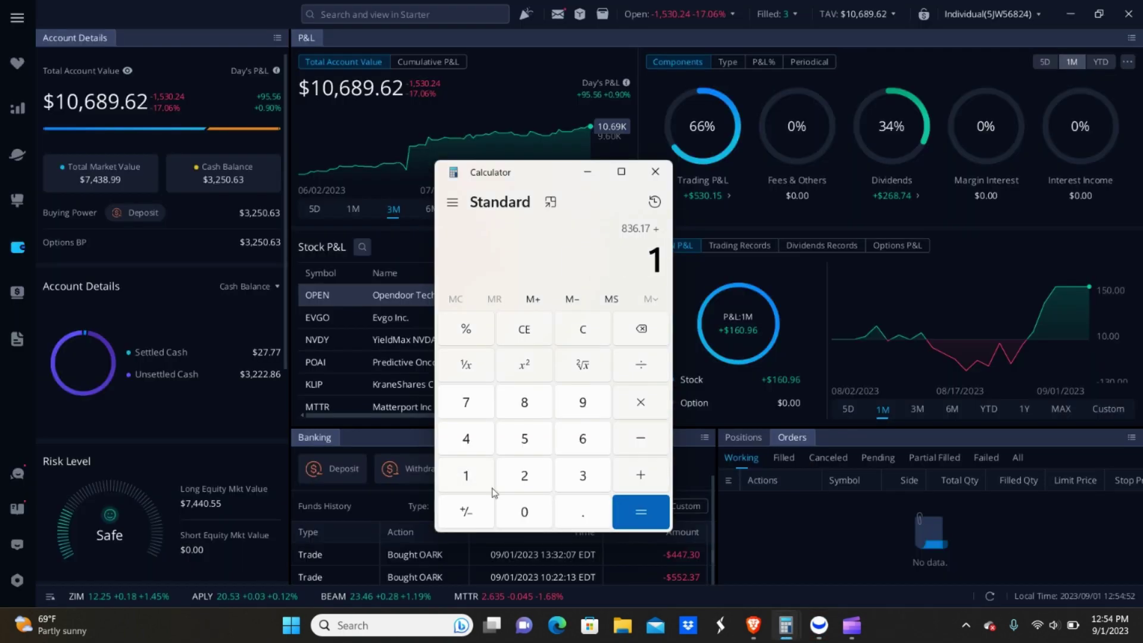
{"action": "left_click", "coordinate": [525, 512]}
{"action": "left_click", "coordinate": [524, 439]}
{"action": "left_click", "coordinate": [580, 510]}
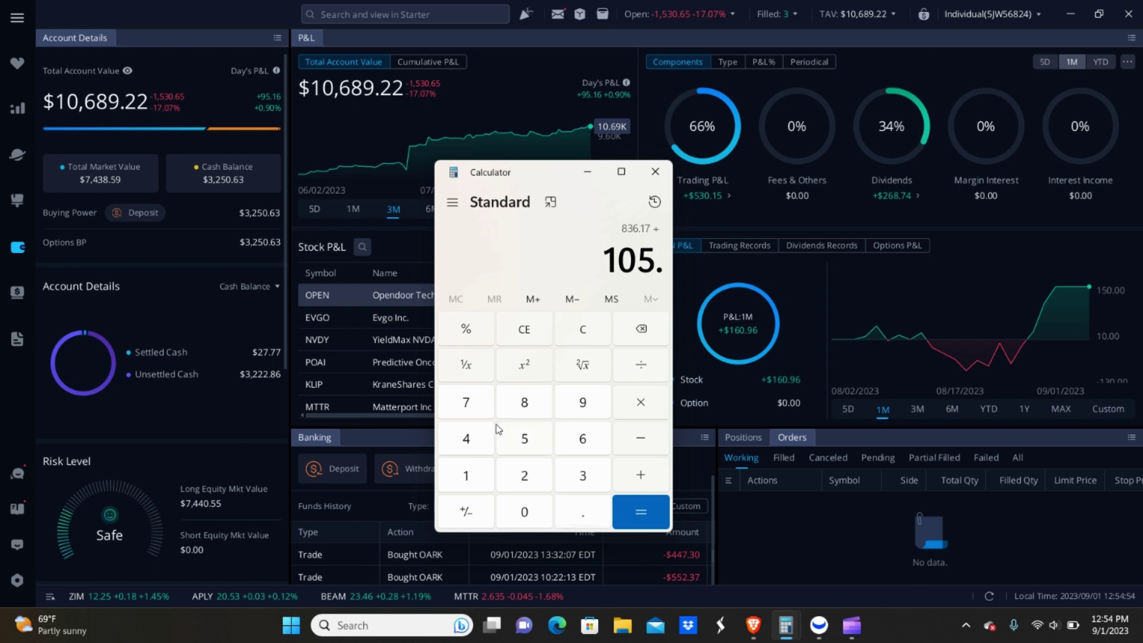
{"action": "left_click", "coordinate": [467, 405]}
{"action": "left_click", "coordinate": [466, 405]}
{"action": "left_click", "coordinate": [632, 475]}
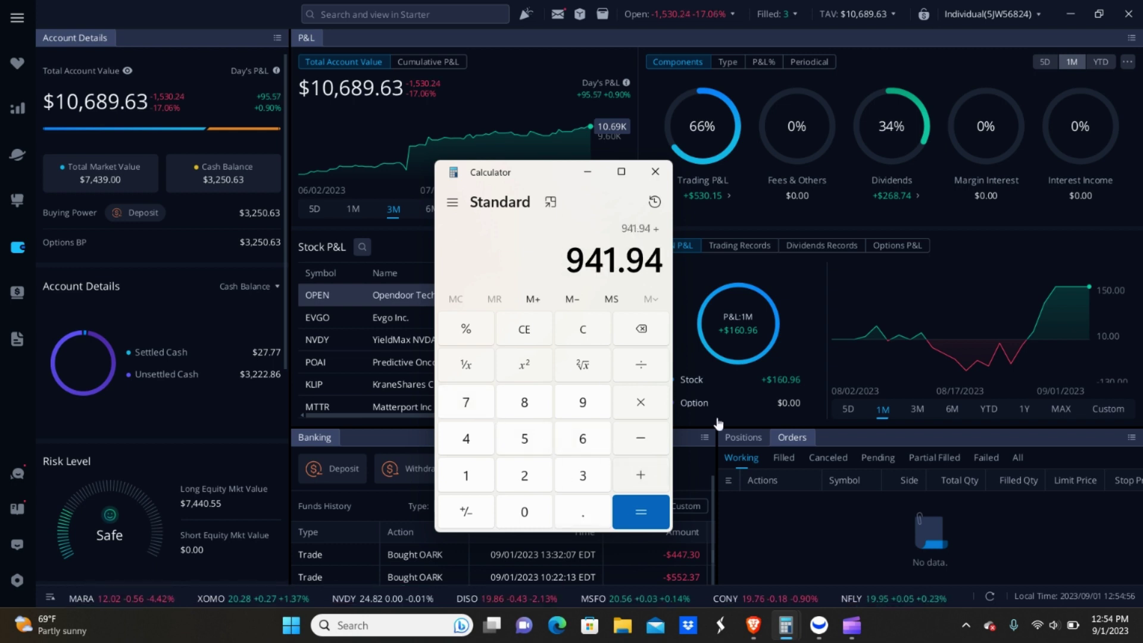
- Add KLIP's 147.67 dividend, correcting a mistyped digit, for a total of 1,089.61
{"action": "left_click", "coordinate": [915, 198]}
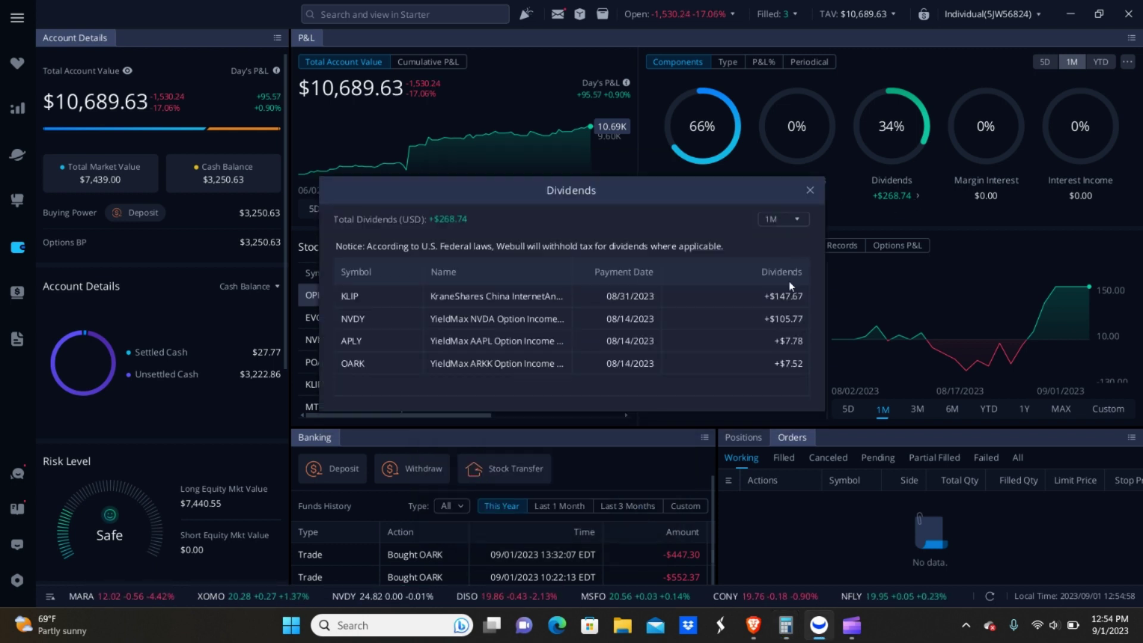
{"action": "mouse_move", "coordinate": [786, 625]}
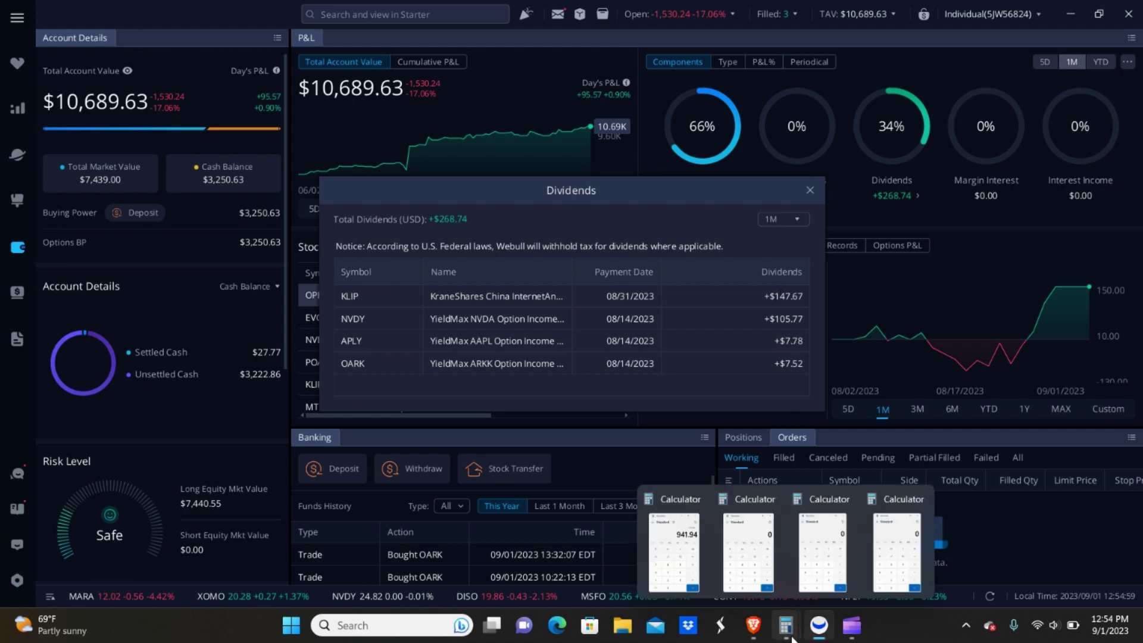
{"action": "left_click", "coordinate": [705, 555]}
{"action": "left_click", "coordinate": [477, 478]}
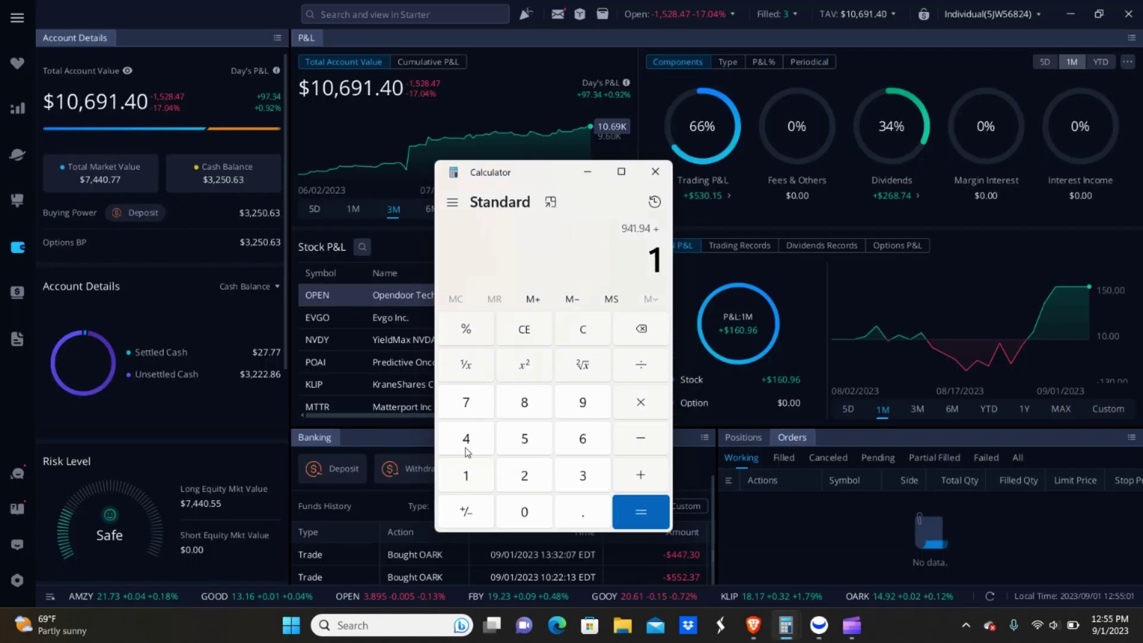
{"action": "left_click", "coordinate": [473, 441]}
{"action": "left_click", "coordinate": [478, 415]}
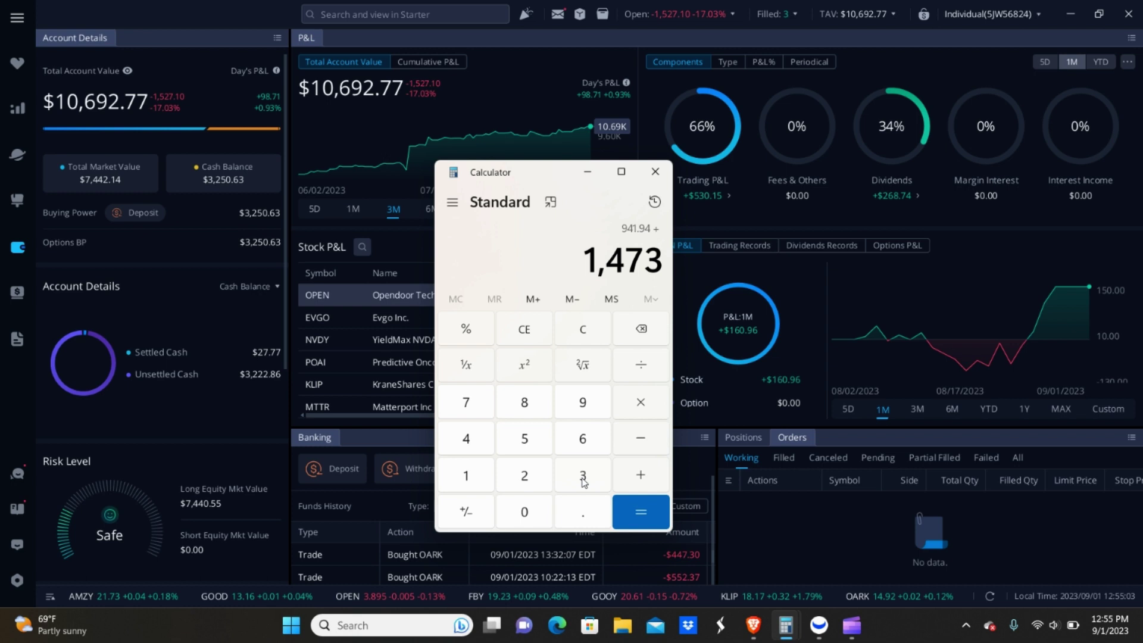
{"action": "left_click", "coordinate": [641, 329]}
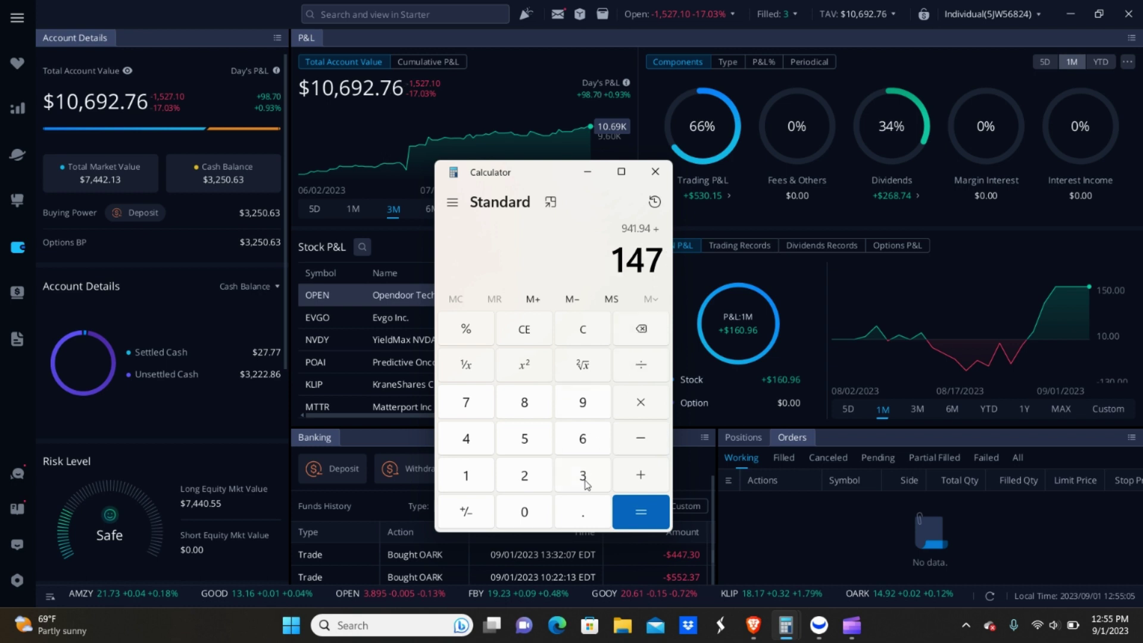
{"action": "left_click", "coordinate": [578, 516]}
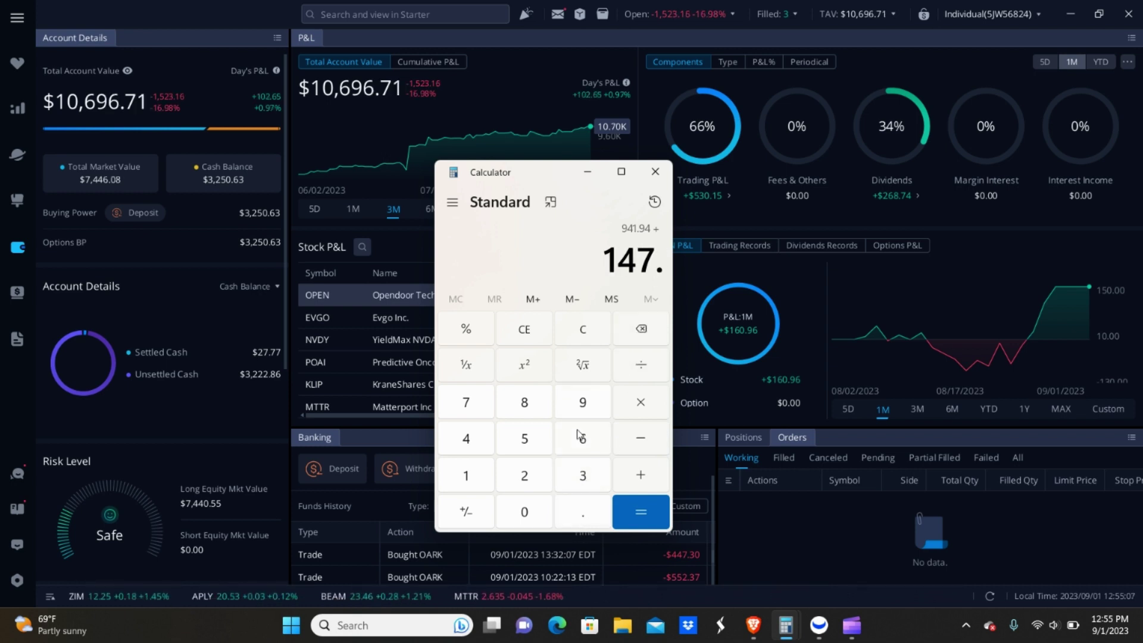
{"action": "left_click", "coordinate": [580, 438]}
{"action": "left_click", "coordinate": [470, 402]}
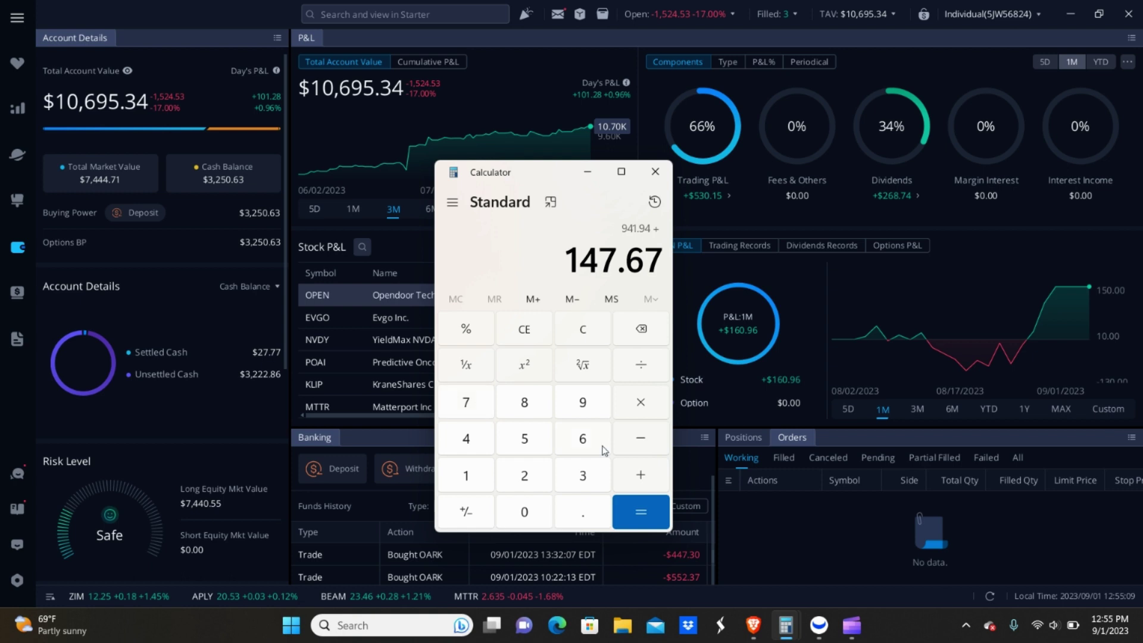
{"action": "left_click", "coordinate": [660, 481]}
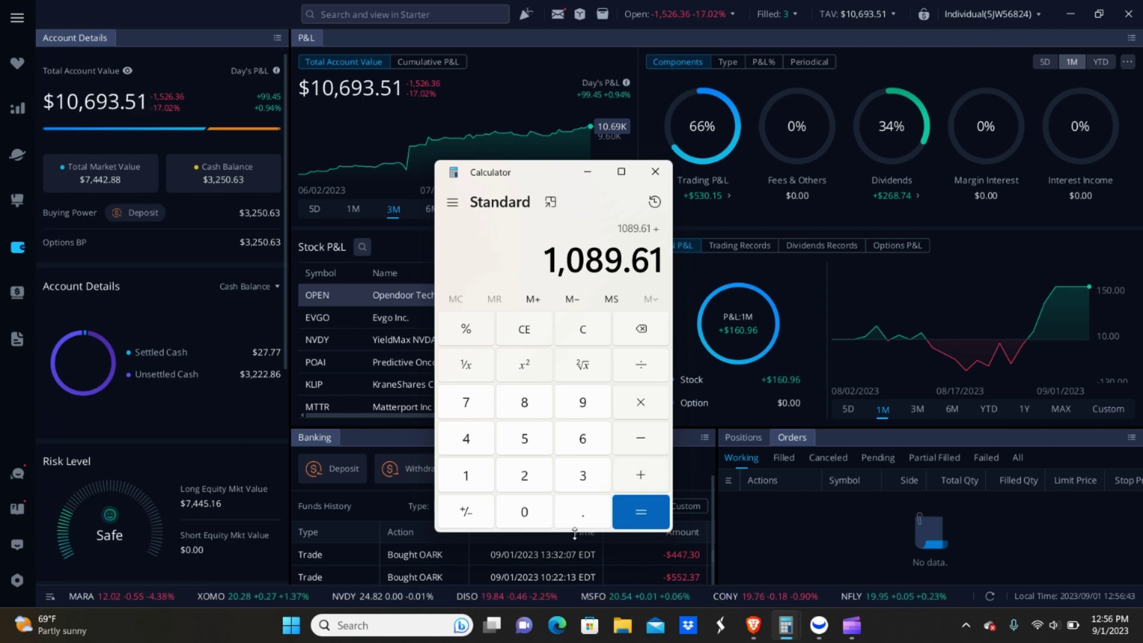
- Key 786.21 onto 1,089.61 and total it to 1,875.82, then bring Webull forward
{"action": "left_click", "coordinate": [467, 402]}
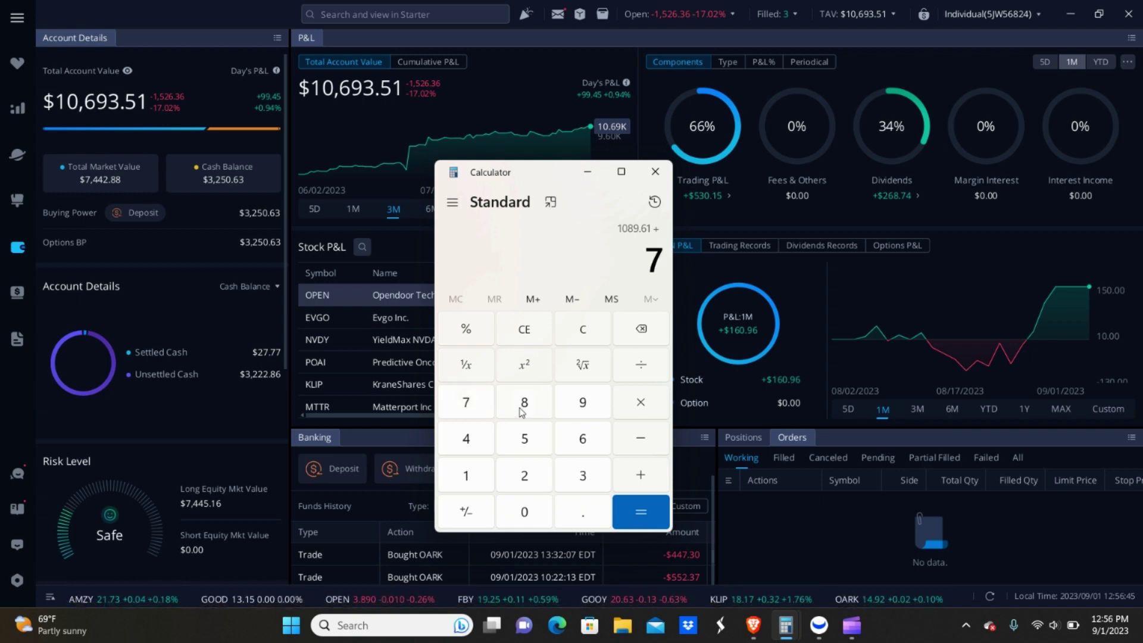
{"action": "left_click", "coordinate": [524, 402]}
{"action": "left_click", "coordinate": [569, 439]}
{"action": "left_click", "coordinate": [581, 512]}
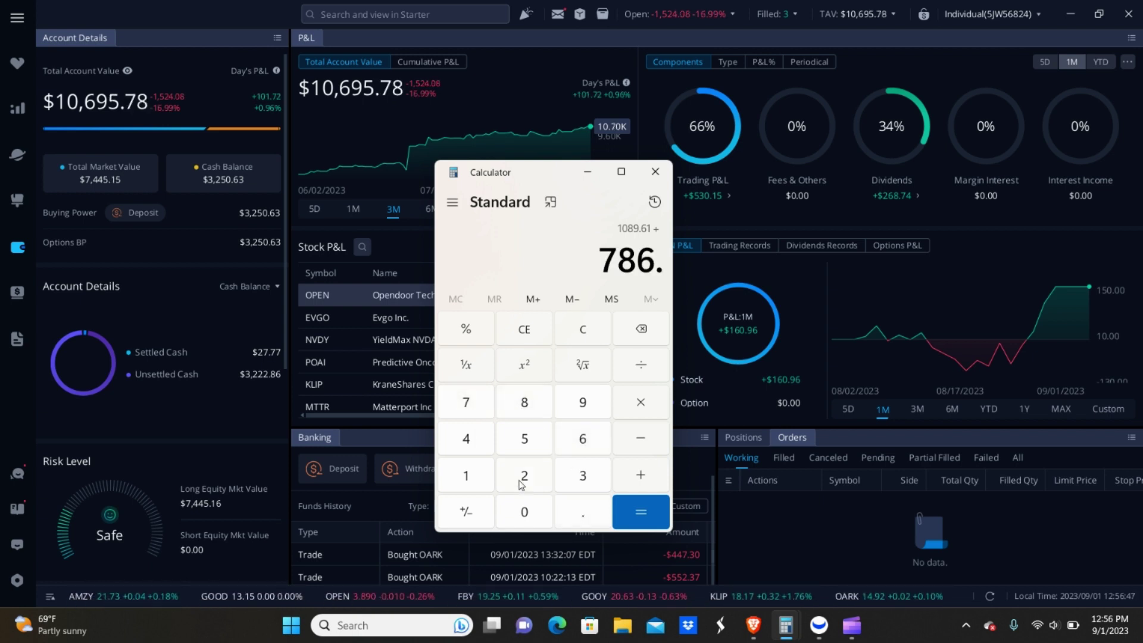
{"action": "left_click", "coordinate": [524, 476]}
{"action": "left_click", "coordinate": [480, 479]}
{"action": "left_click", "coordinate": [642, 514]}
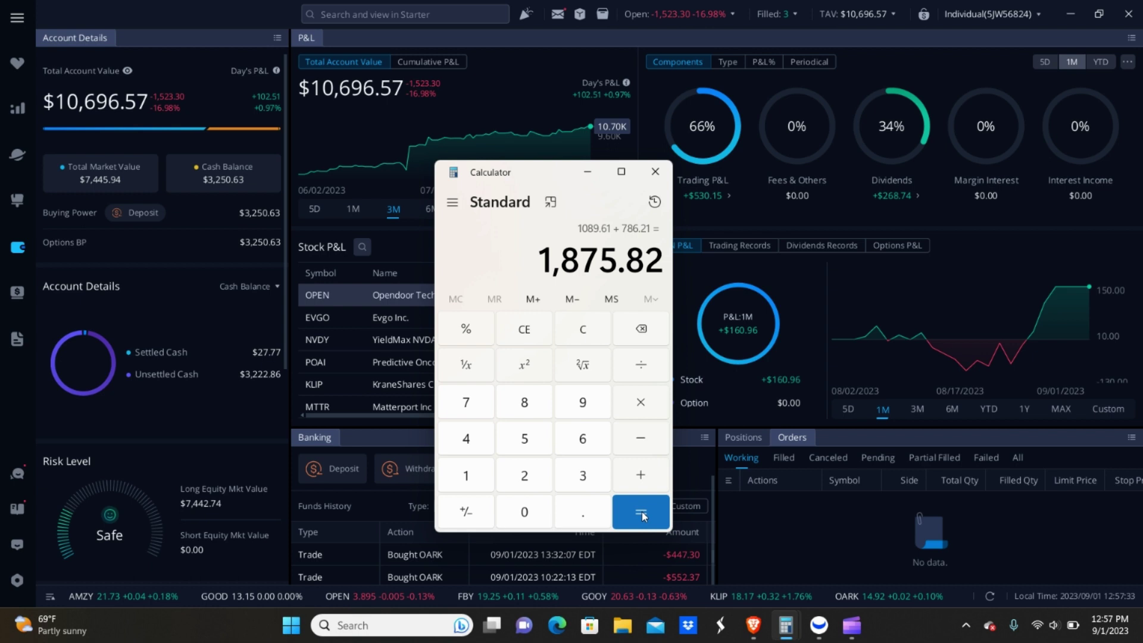
{"action": "left_click", "coordinate": [531, 47]}
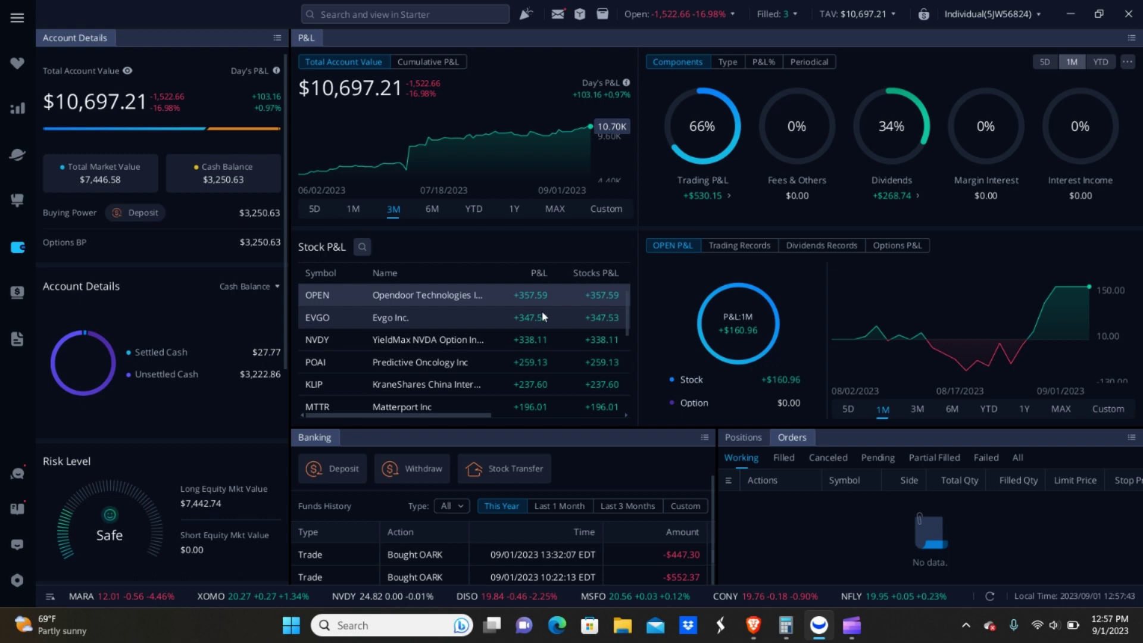
- View the EVGO and OPEN one-month P&L charts, then open the OARK chart and trading page
{"action": "left_click", "coordinate": [476, 315]}
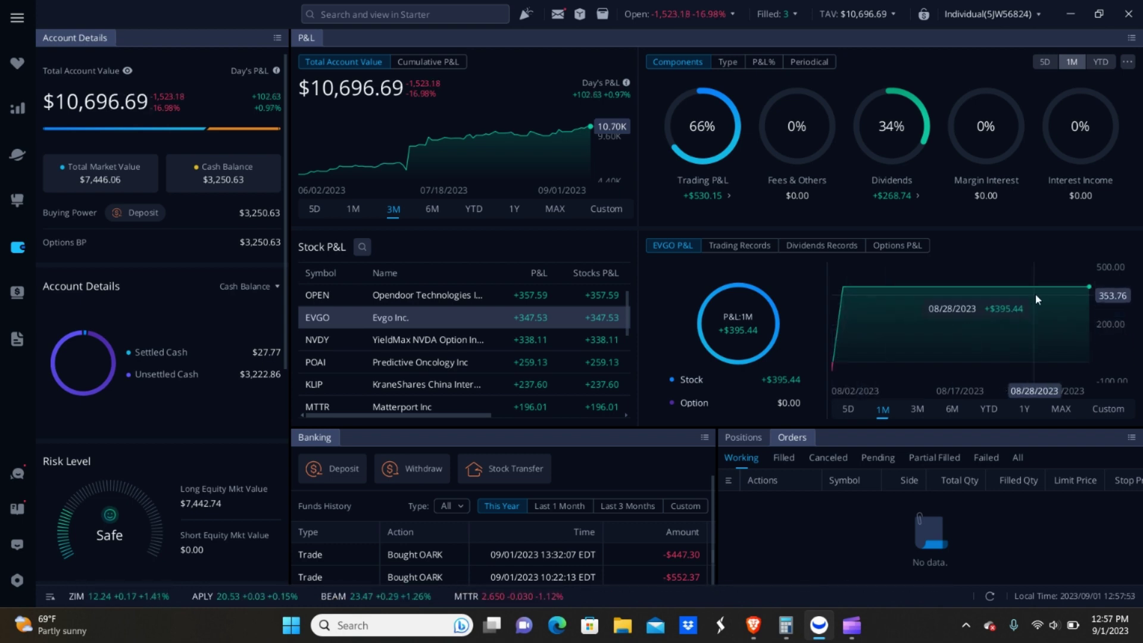
{"action": "left_click", "coordinate": [444, 296]}
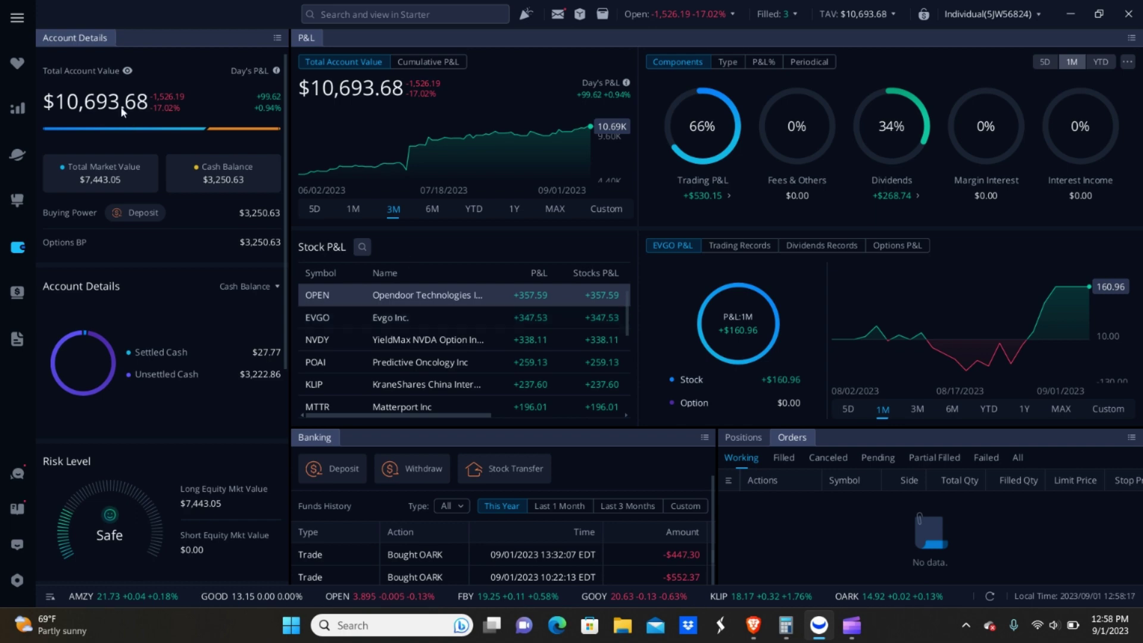
{"action": "left_click", "coordinate": [20, 107]}
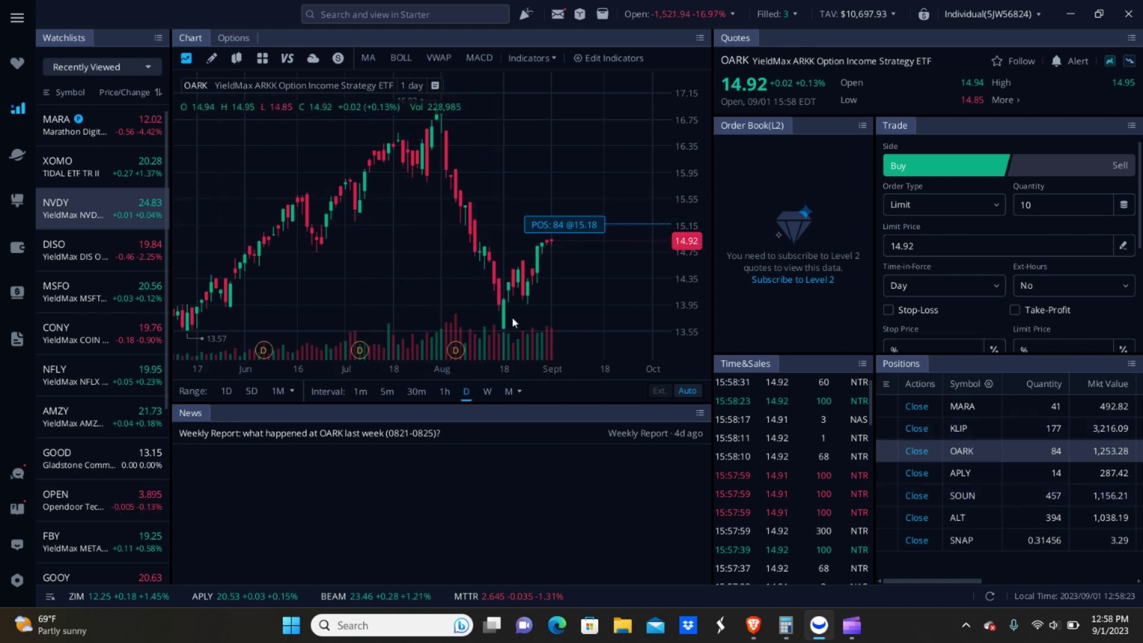
- Switch Webull's chart and quotes to NVDY from the Recently Viewed list
{"action": "left_click", "coordinate": [107, 205]}
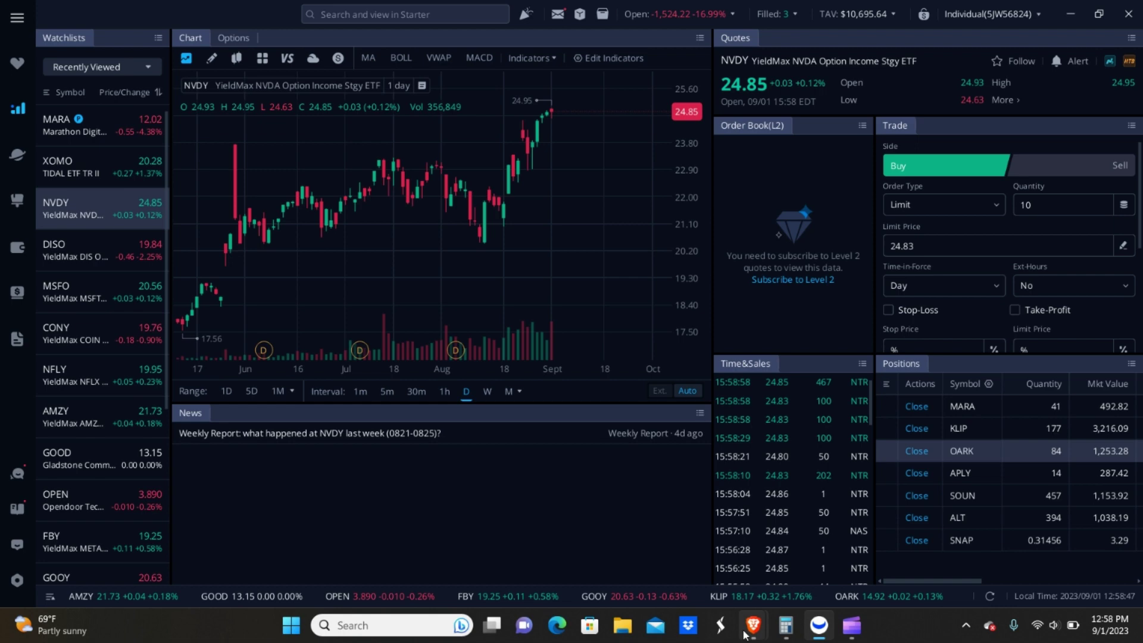
- Open The Dividend Tracker's My Portfolio, check the $1,118.89 September income, and scroll to Current Holdings
{"action": "mouse_move", "coordinate": [745, 635]}
{"action": "left_click", "coordinate": [685, 538]}
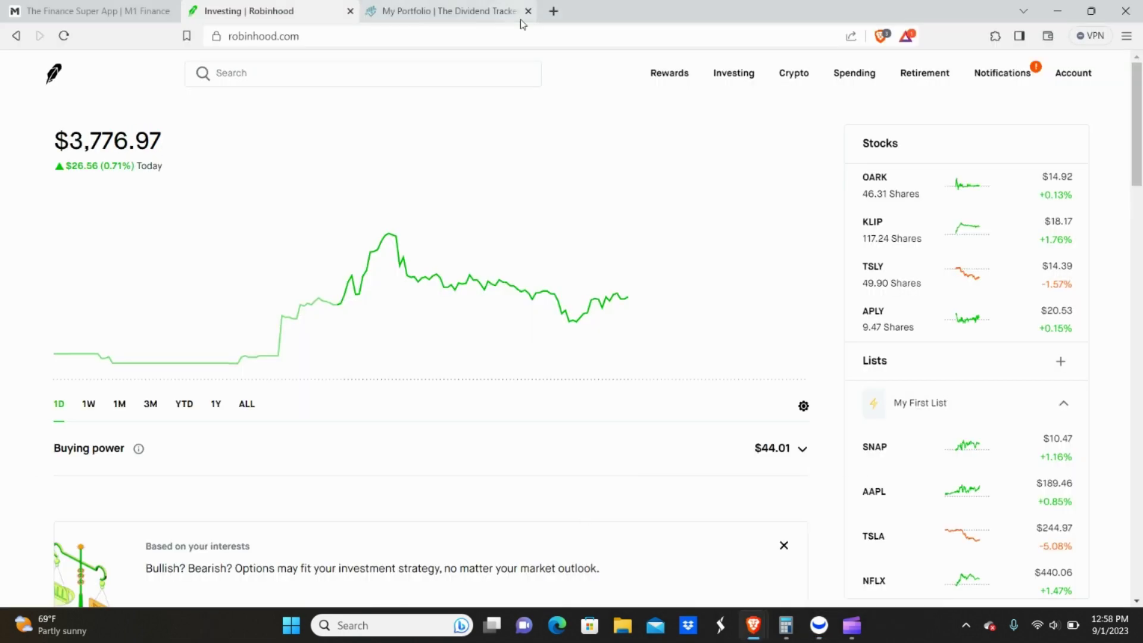
{"action": "left_click", "coordinate": [458, 7]}
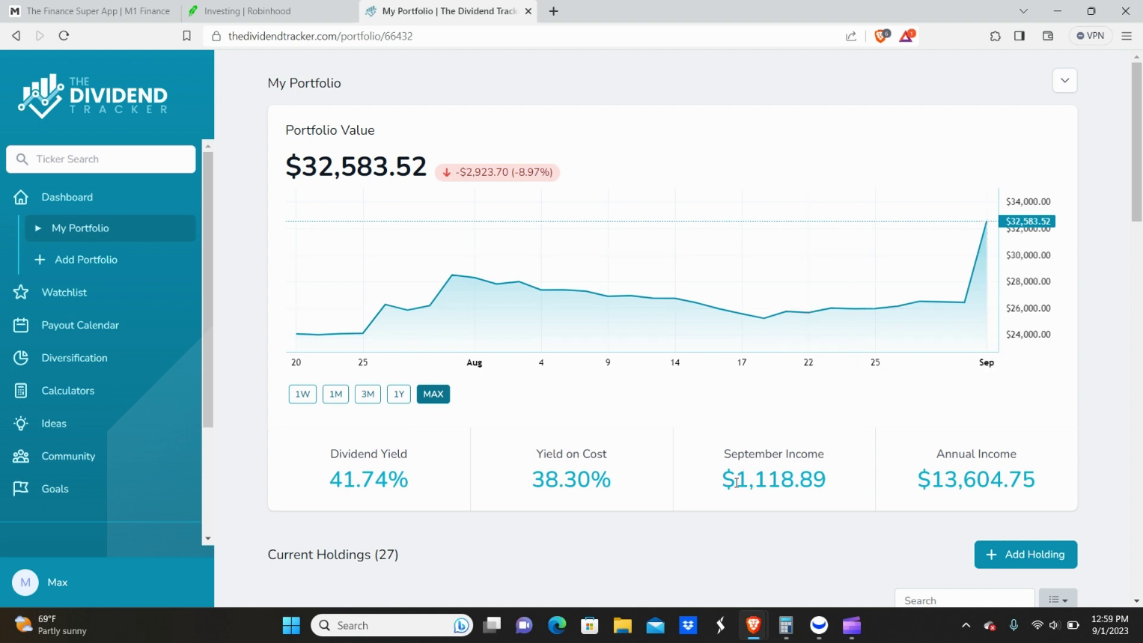
{"action": "left_click_drag", "start_coordinate": [737, 483], "coordinate": [827, 483]}
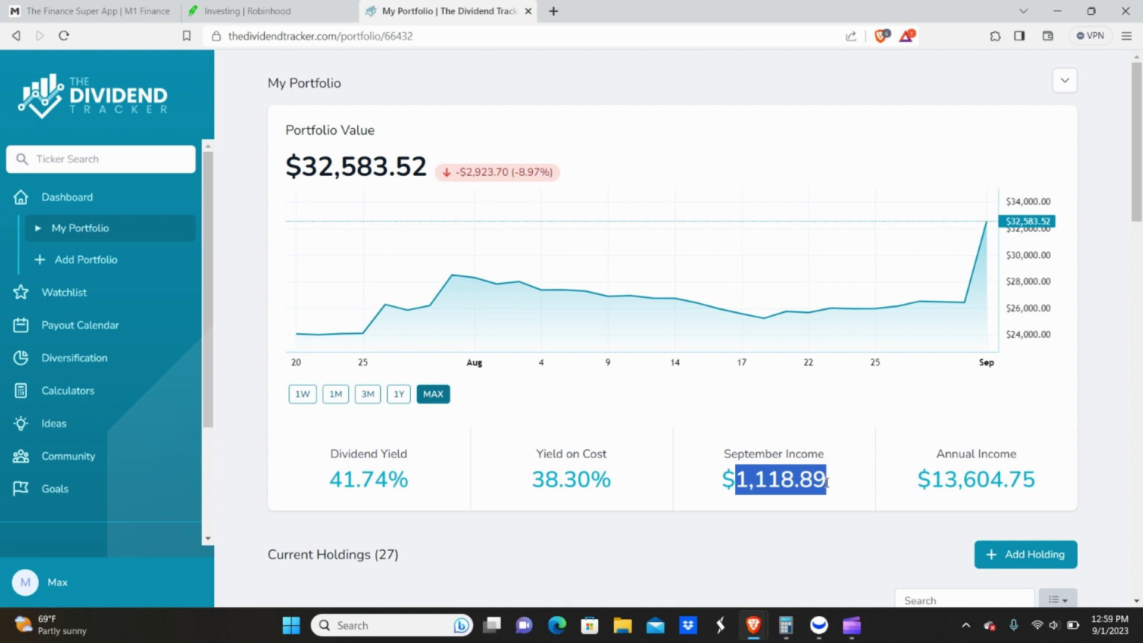
{"action": "left_click", "coordinate": [334, 476]}
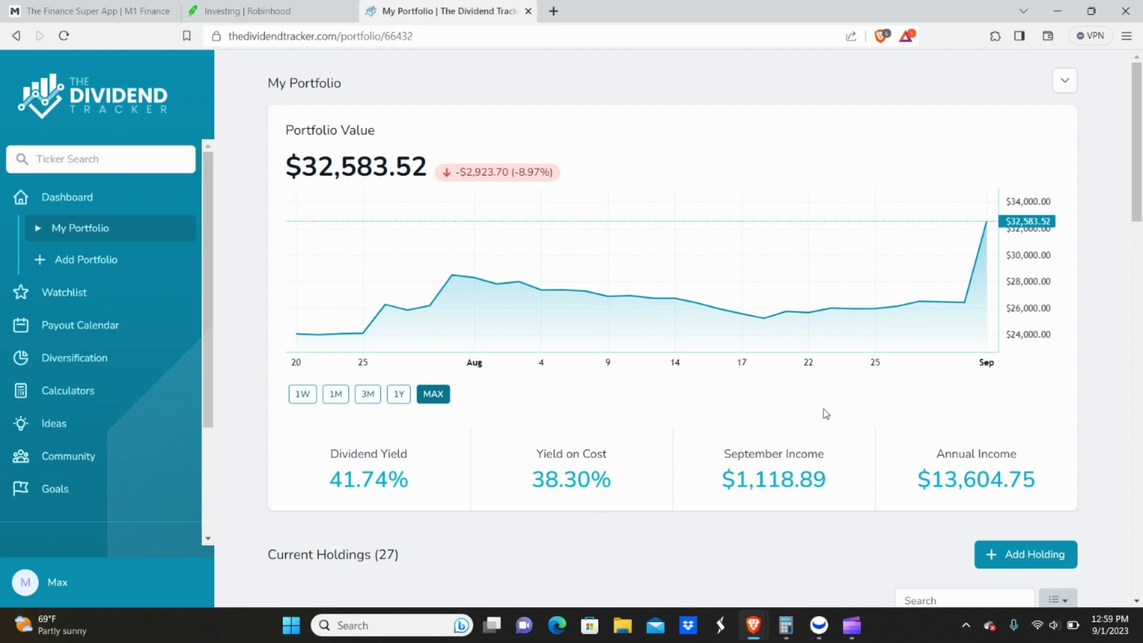
{"action": "left_click_drag", "start_coordinate": [1137, 157], "coordinate": [1137, 305]}
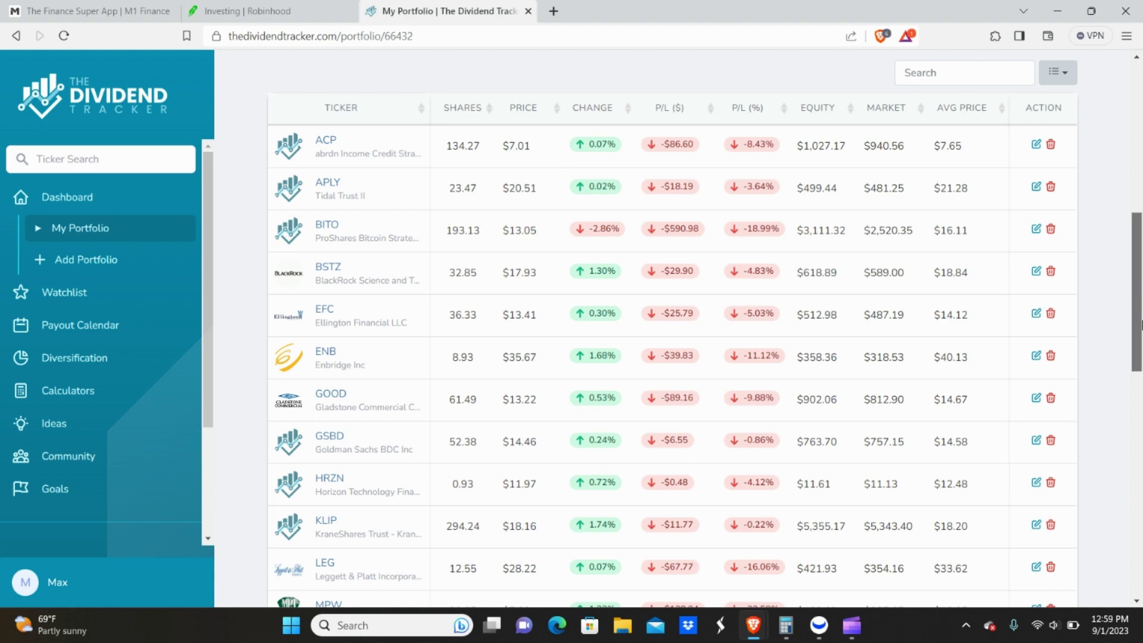
- Scroll through the 27 holdings to WBA, noting NVDY's 130.67 shares, then back up to APLY's 23.47 shares
{"action": "scroll", "coordinate": [1141, 324], "scroll_direction": "down", "scroll_amount": 8}
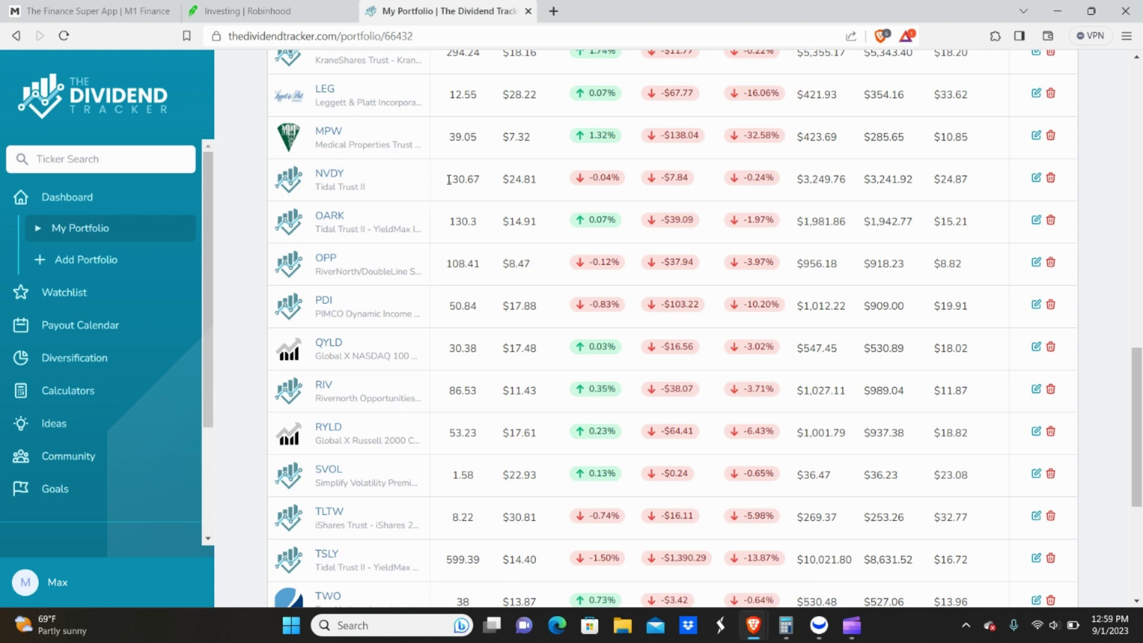
{"action": "left_click_drag", "start_coordinate": [439, 179], "coordinate": [482, 183]}
{"action": "left_click", "coordinate": [440, 199]}
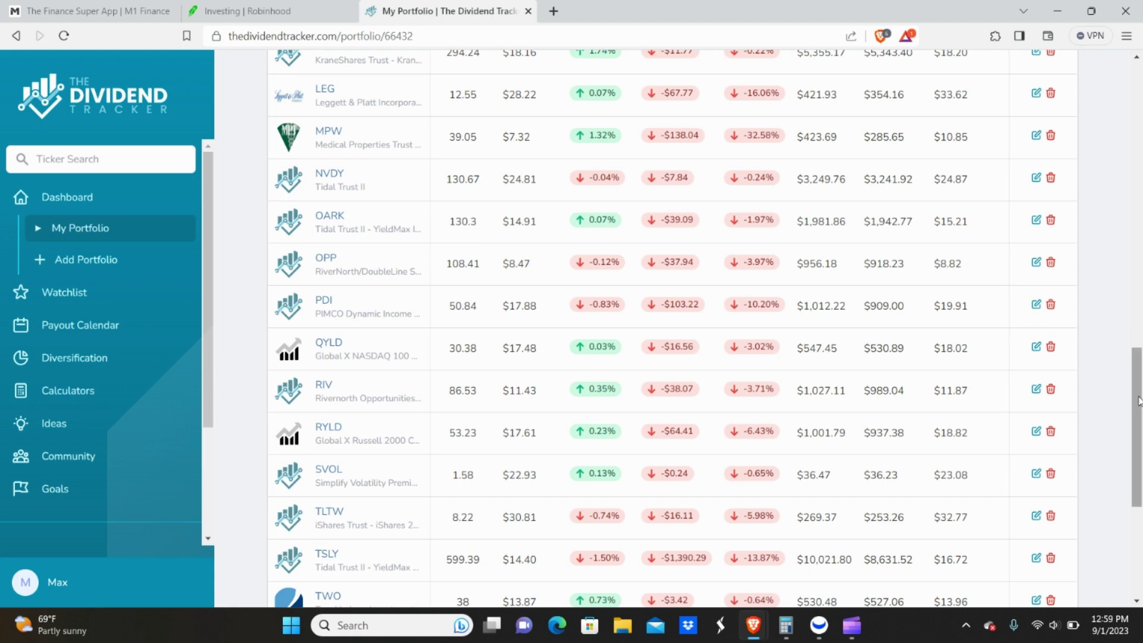
{"action": "left_click_drag", "start_coordinate": [1138, 406], "coordinate": [1137, 497]}
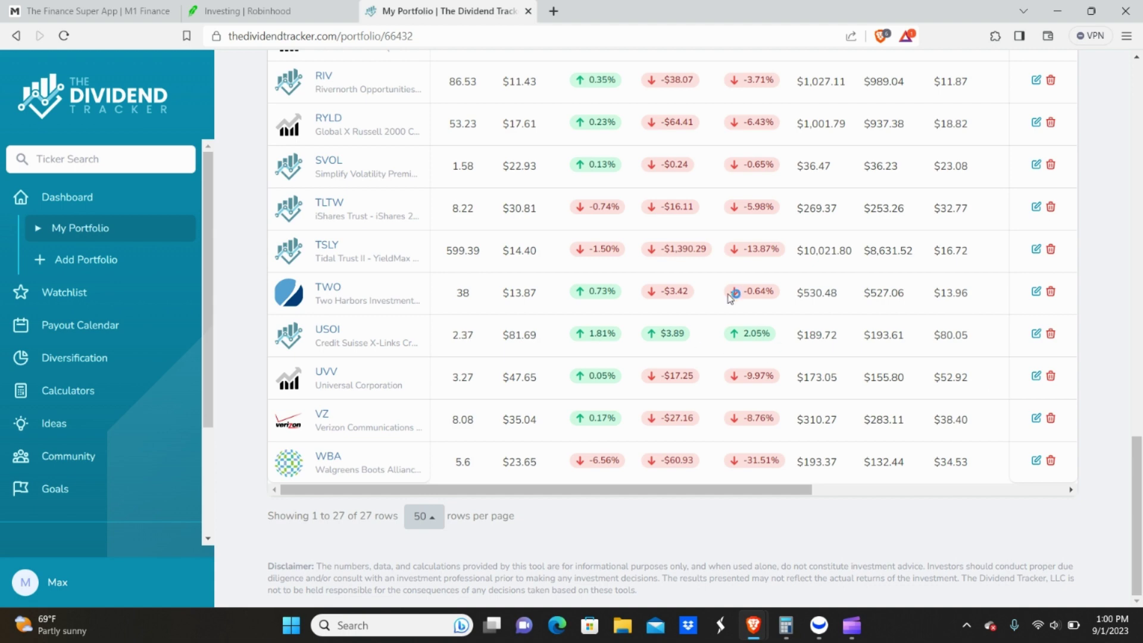
{"action": "left_click_drag", "start_coordinate": [1141, 498], "coordinate": [1137, 238]}
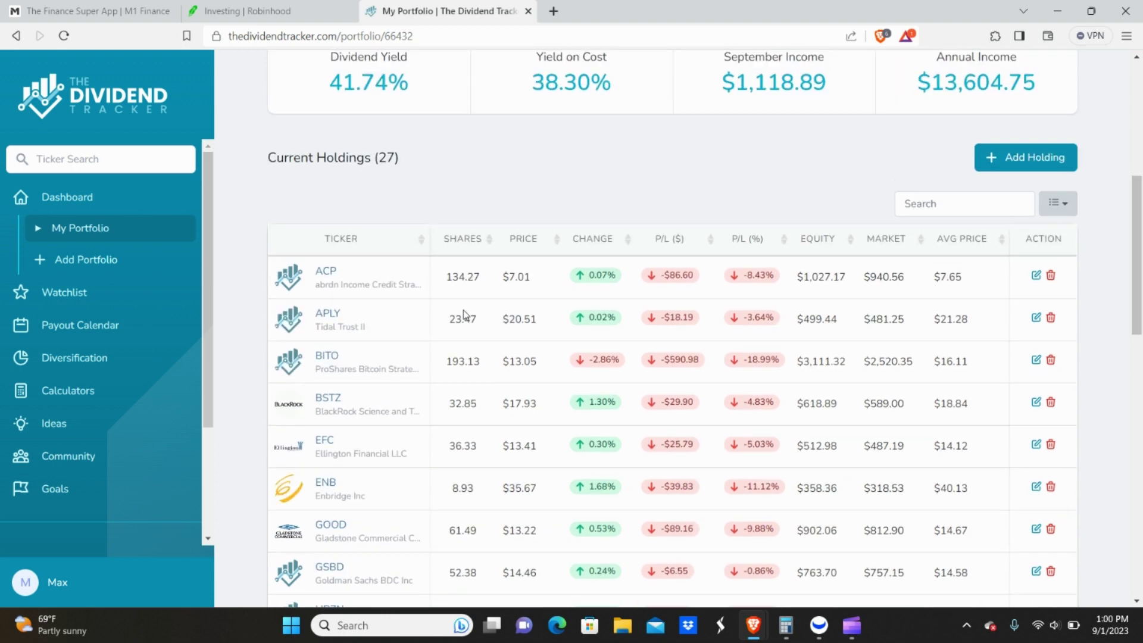
{"action": "left_click_drag", "start_coordinate": [450, 318], "coordinate": [482, 328]}
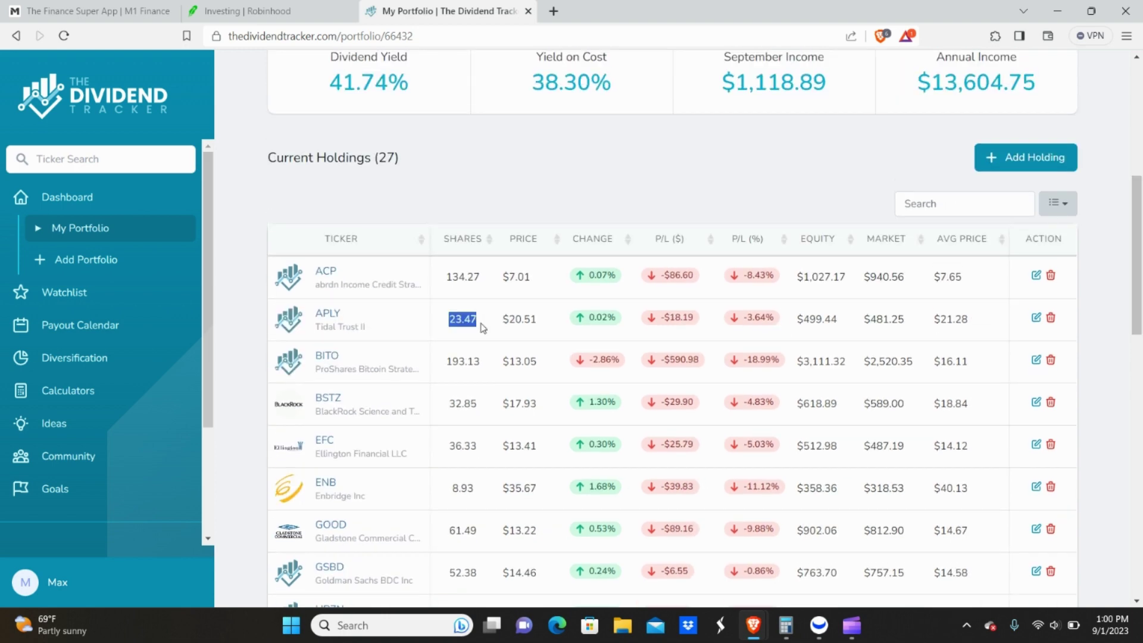